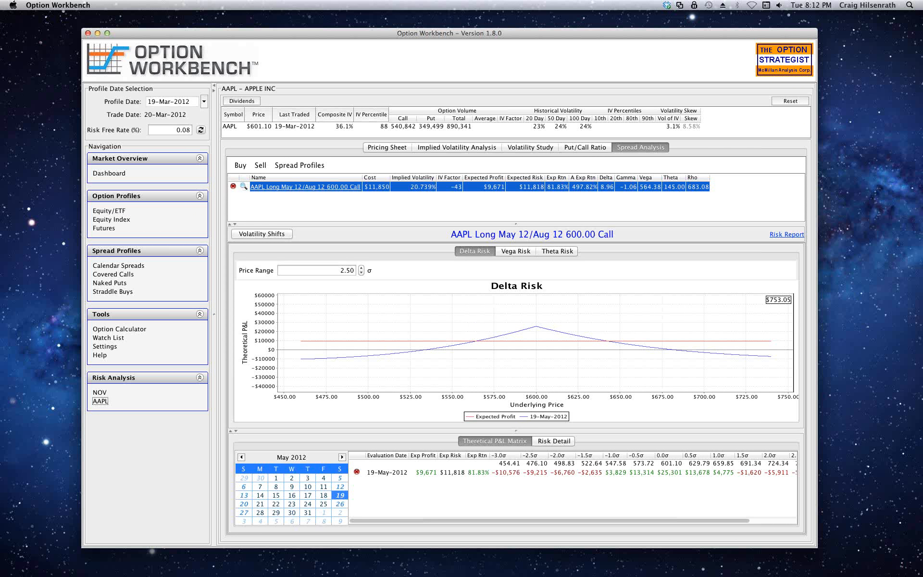
- Return to Option Workbench and enlarge the risk chart area by shifting the divider below the spread list slightly upward
key("super+Tab")
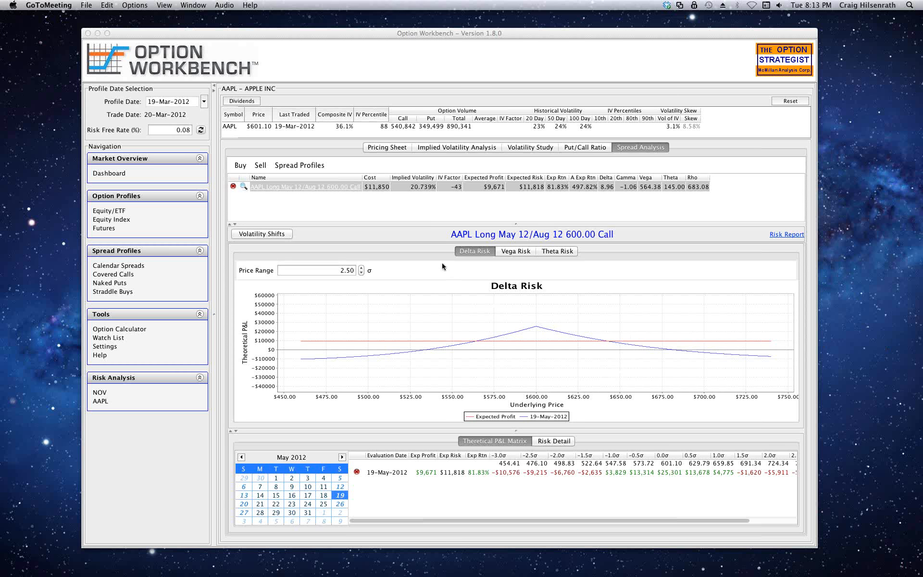
left_click(411, 223)
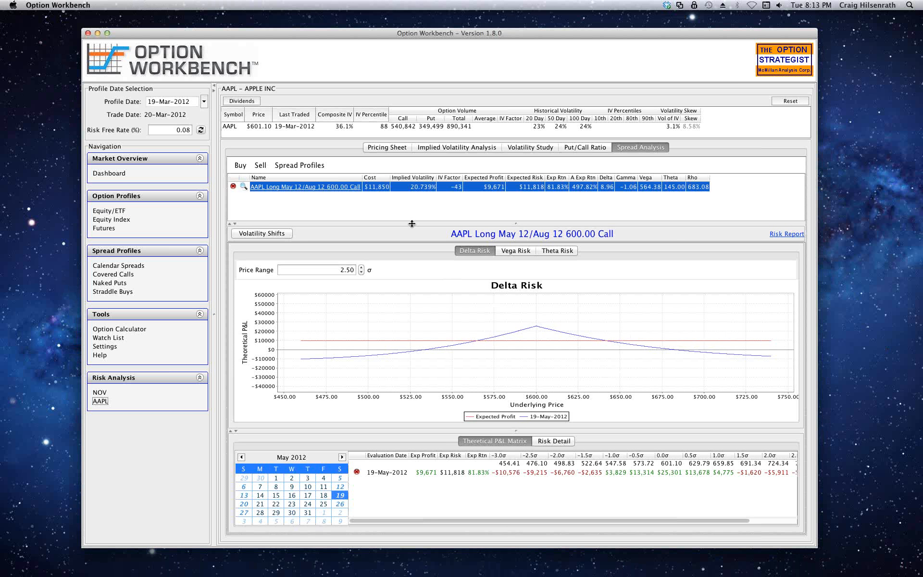
left_click_drag(412, 223, 410, 215)
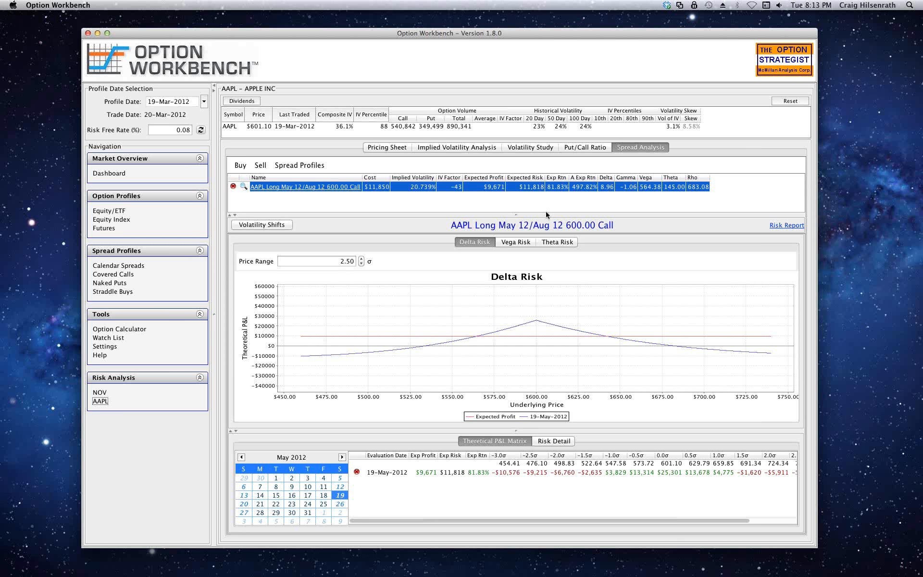
- Review the spread's Vega Risk and Theta Risk charts, return to Delta Risk, and check AAPL's IV percentile
left_click(517, 244)
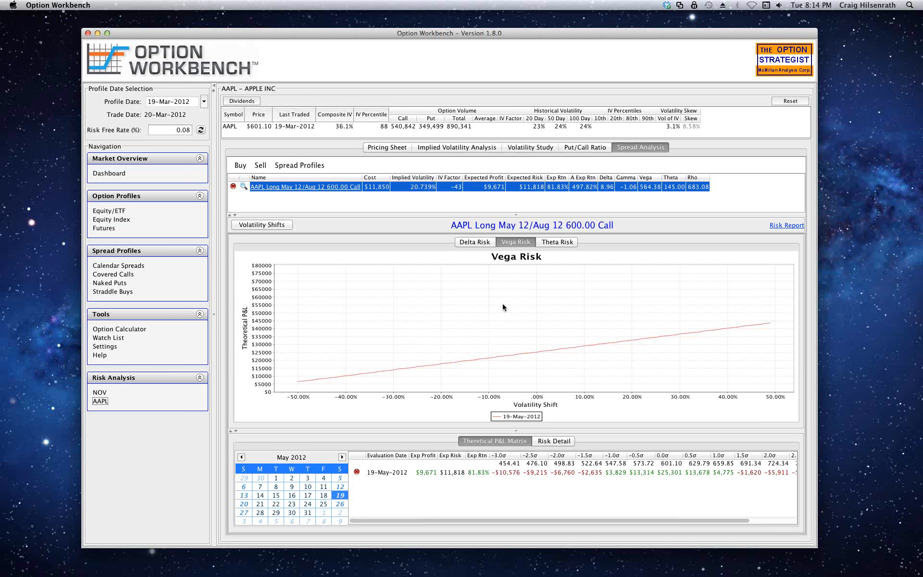
left_click(558, 242)
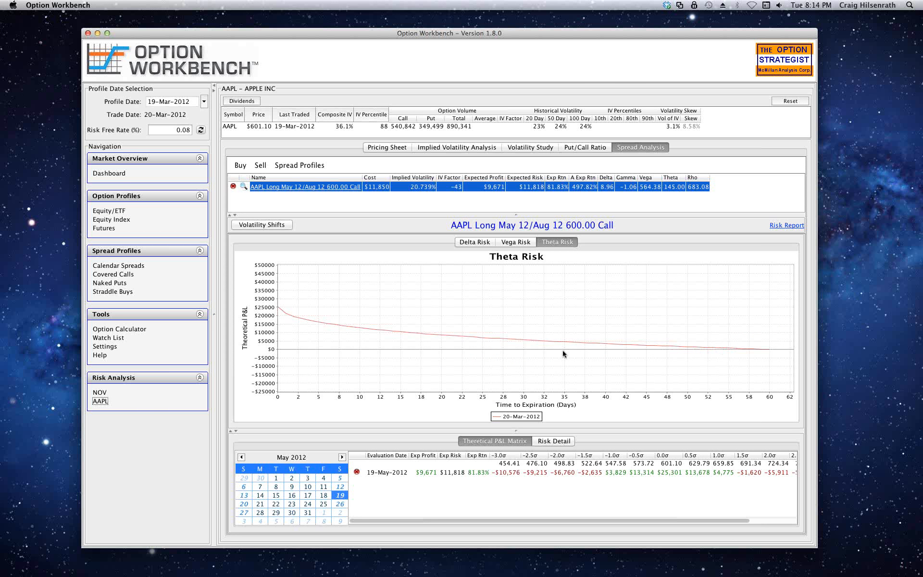
left_click(475, 242)
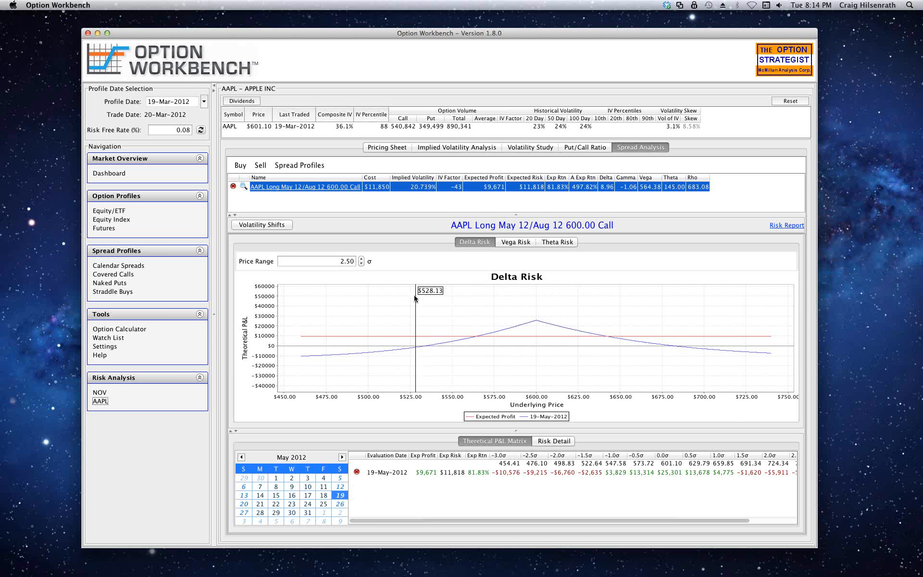
left_click(371, 125)
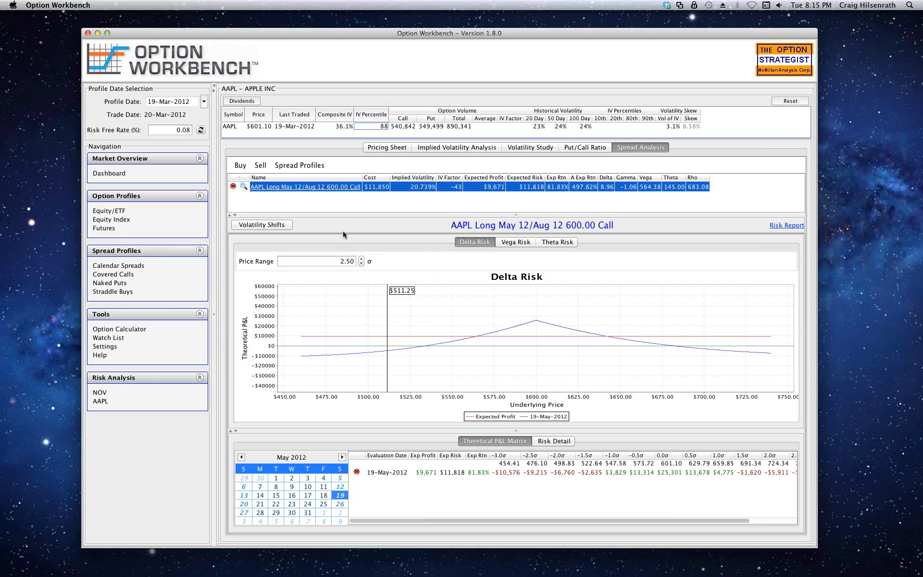
- Review the historical and implied volatility assumptions in the Volatility Shifts dialog, leaving them as they are
left_click(266, 227)
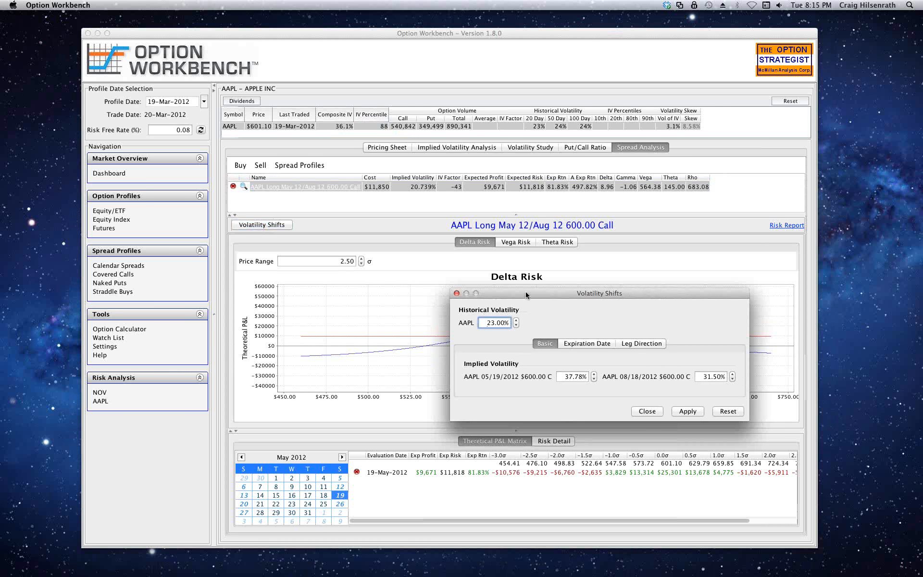
left_click_drag(526, 291, 521, 205)
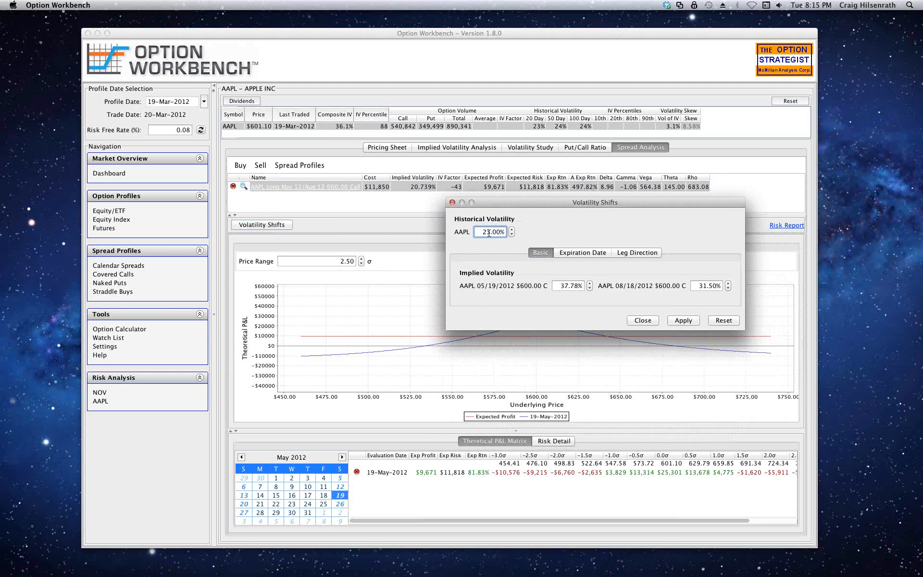
left_click(644, 321)
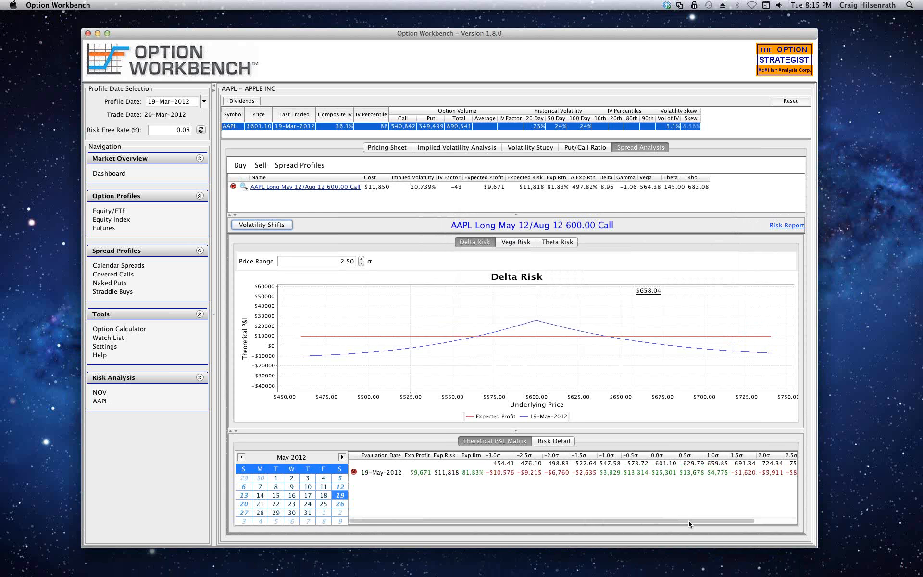
- Examine the theoretical P&L matrix across its full range from -3.0σ to 3.0σ
left_click_drag(689, 520, 731, 520)
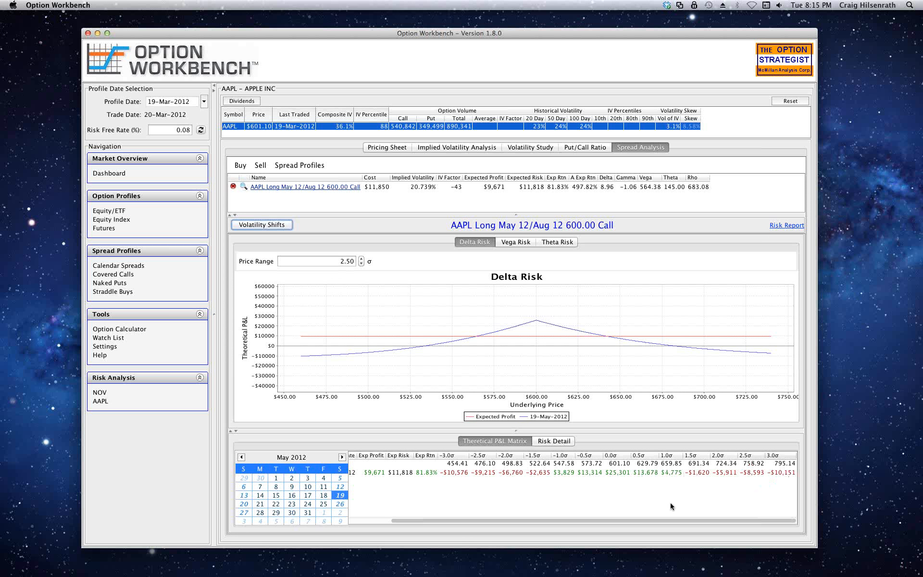
left_click_drag(587, 521, 543, 524)
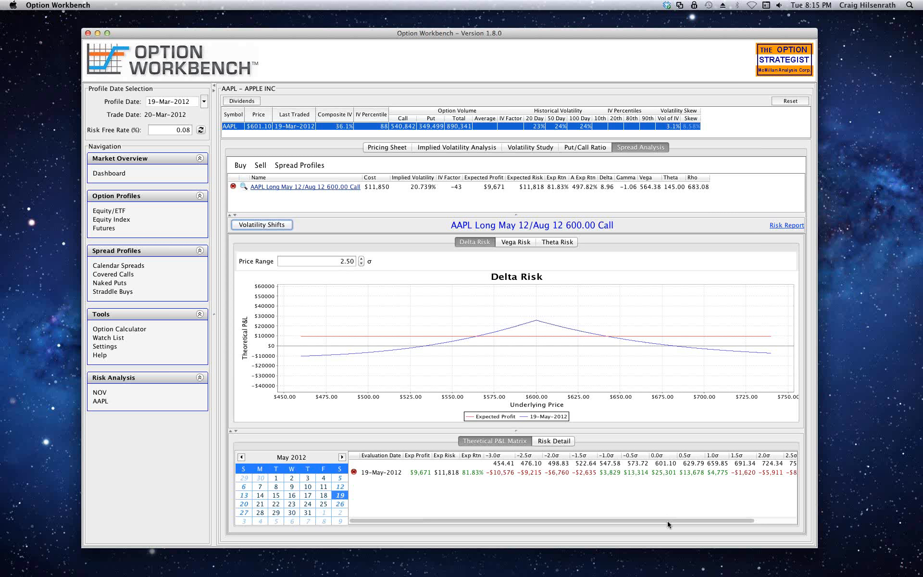
mouse_move(668, 521)
left_mouse_down()
mouse_move(717, 521)
mouse_move(667, 522)
left_mouse_up()
- Set AAPL's historical volatility to 30.00% in the volatility shifts and apply it to the spread
left_click(275, 226)
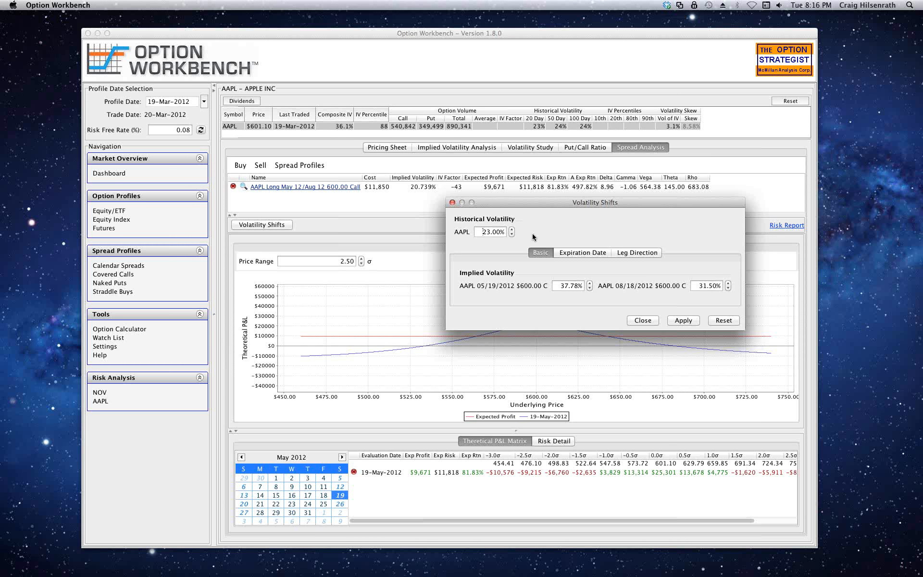
left_click_drag(546, 203, 538, 197)
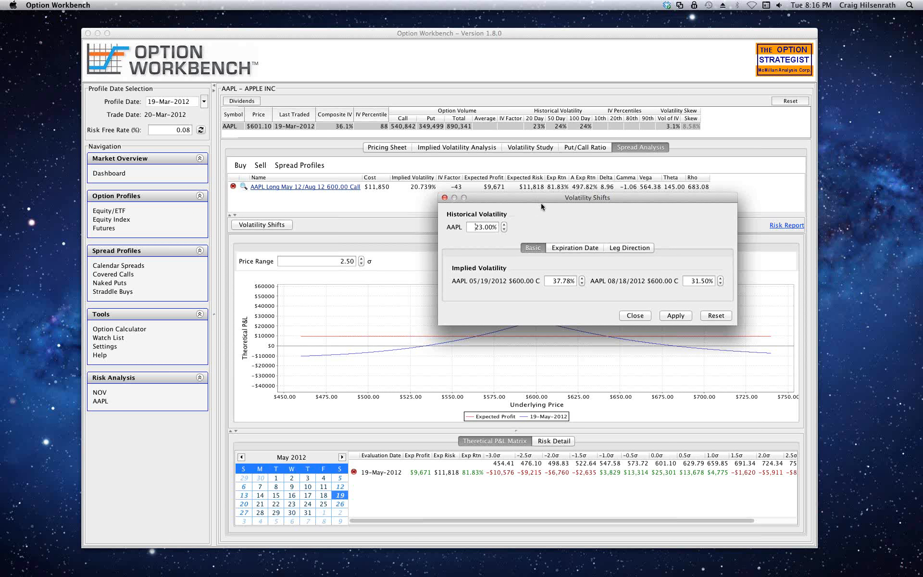
left_click(505, 225)
left_click(505, 225)
left_click(676, 316)
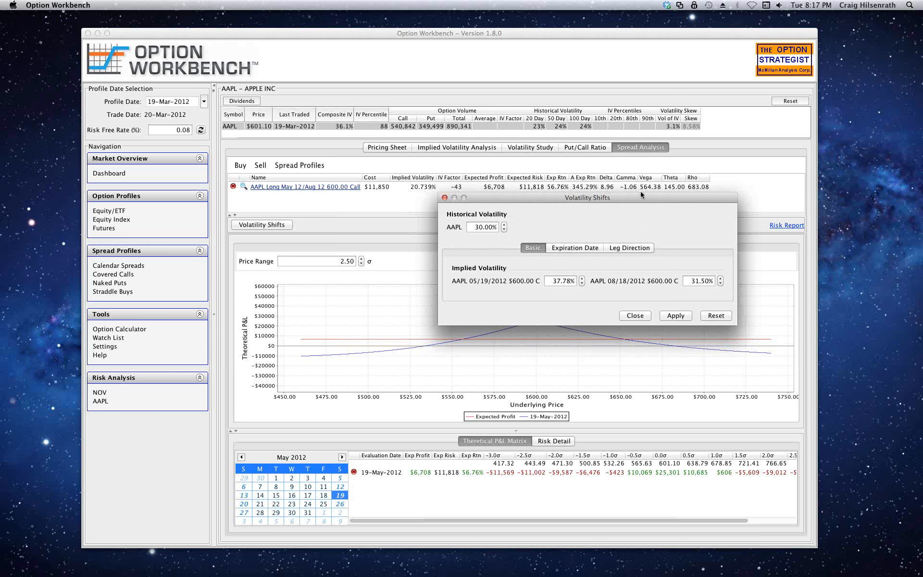
left_click(636, 315)
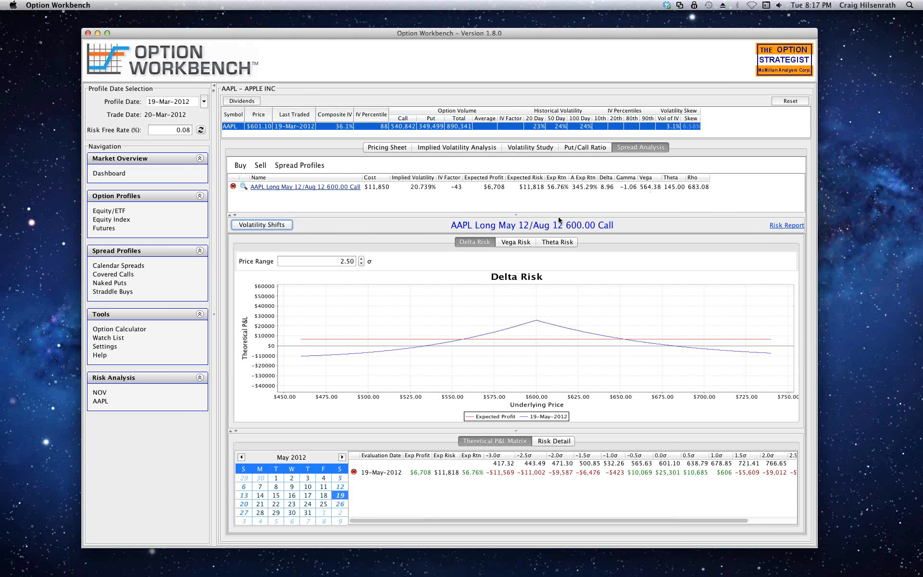
- Inspect the calendar spread's individual legs and their Greeks, especially the vega of the 08/18/2012 call
left_click(243, 187)
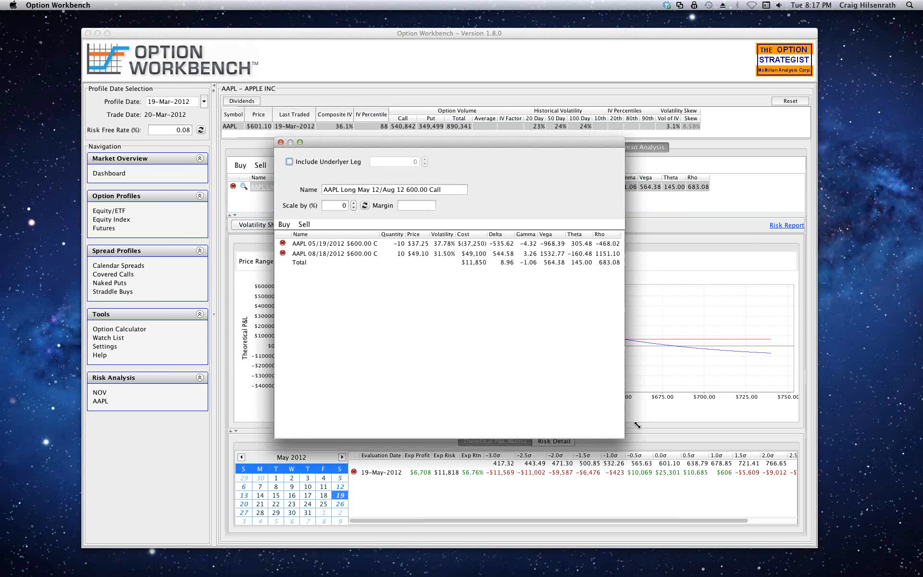
left_click_drag(625, 439, 662, 348)
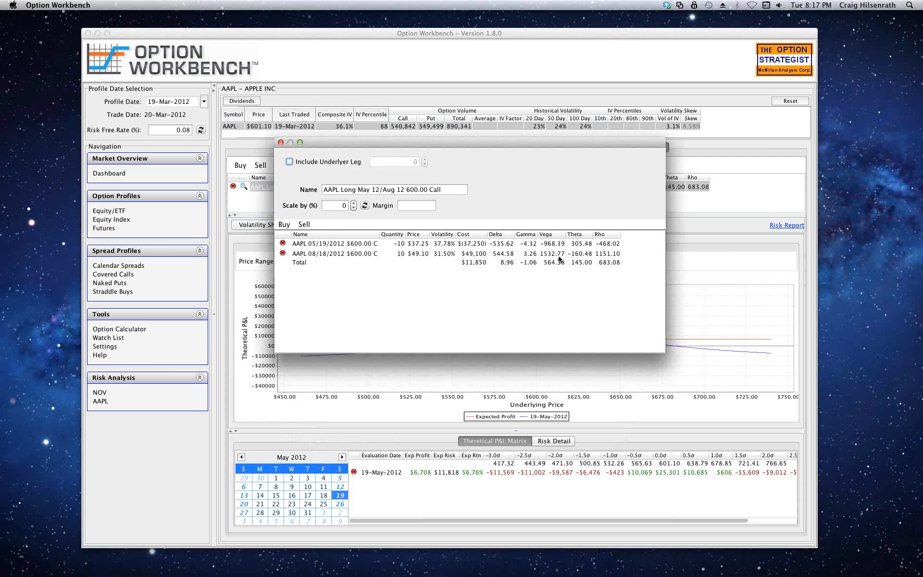
left_click(556, 255)
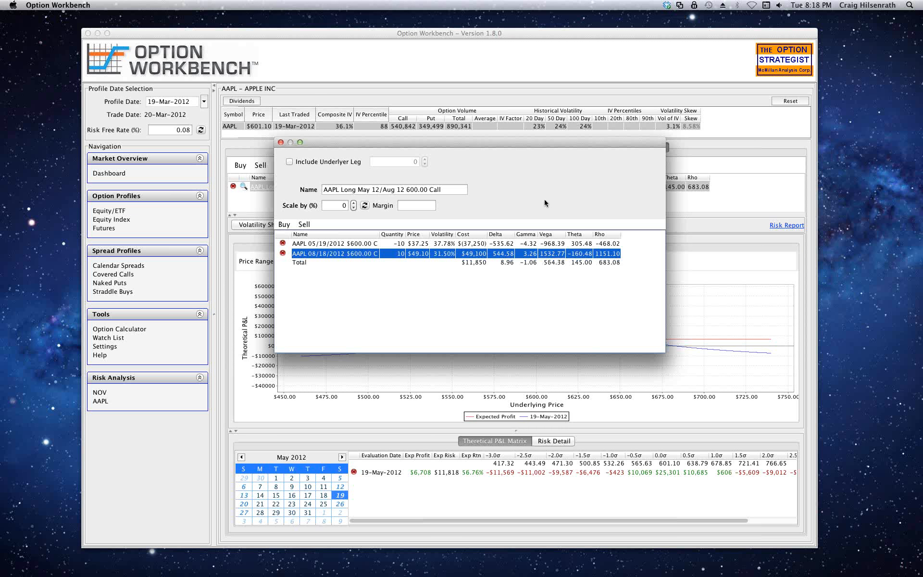
left_click(281, 143)
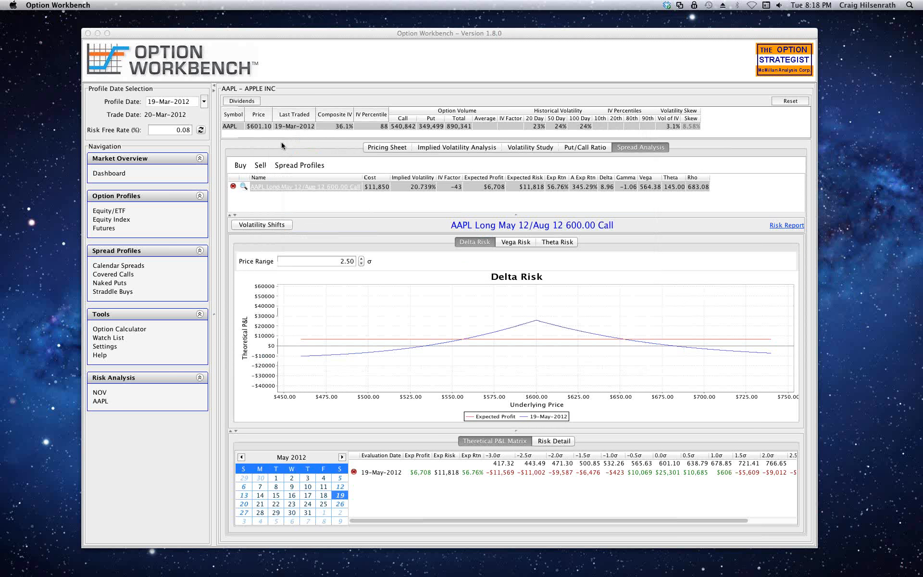
- Set the implied volatility of the 08/18/2012 $600.00 call to 30.50% and apply the shift
left_click(275, 225)
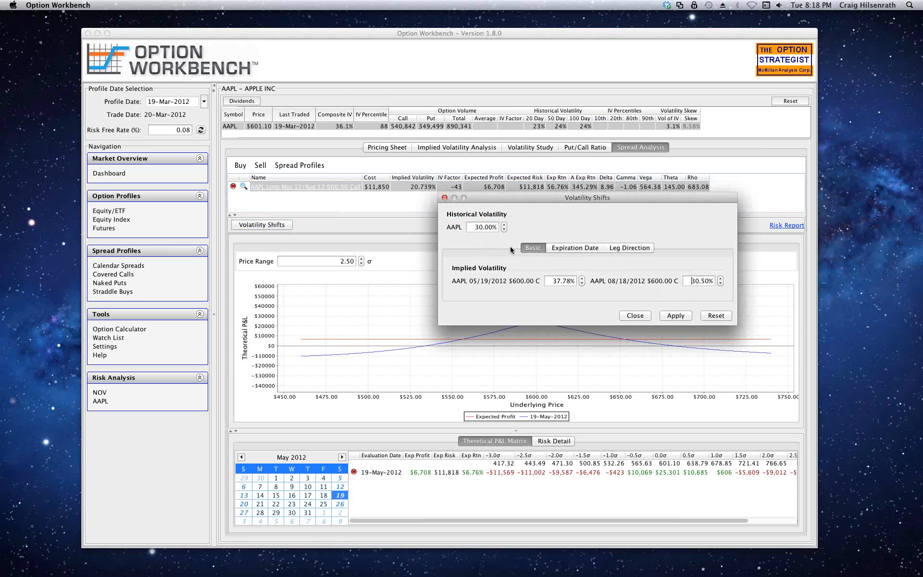
left_click(678, 316)
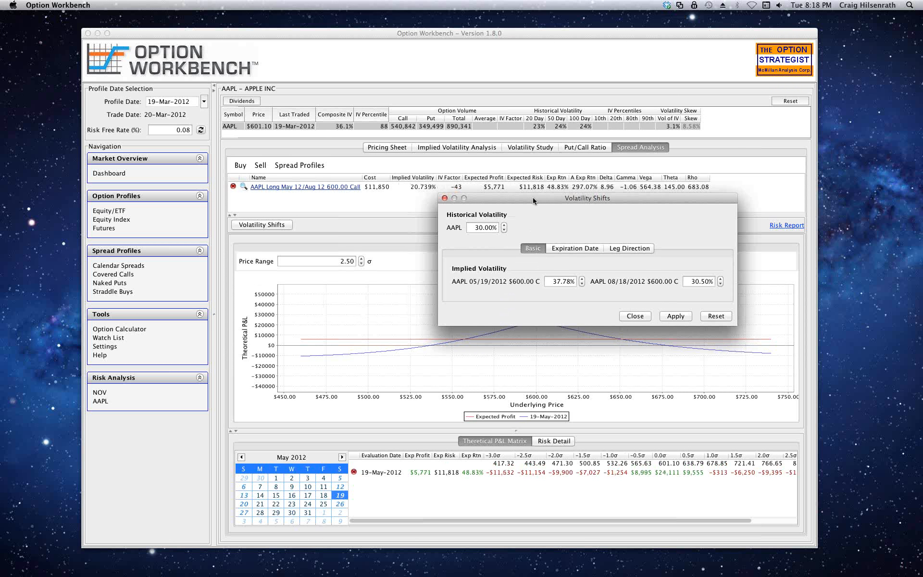
left_click_drag(533, 201, 532, 208)
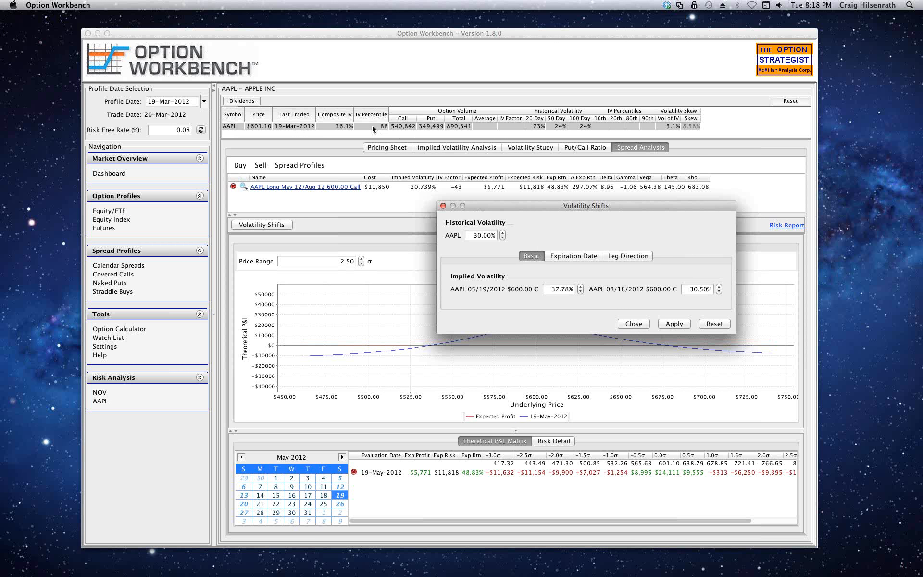
left_click(633, 324)
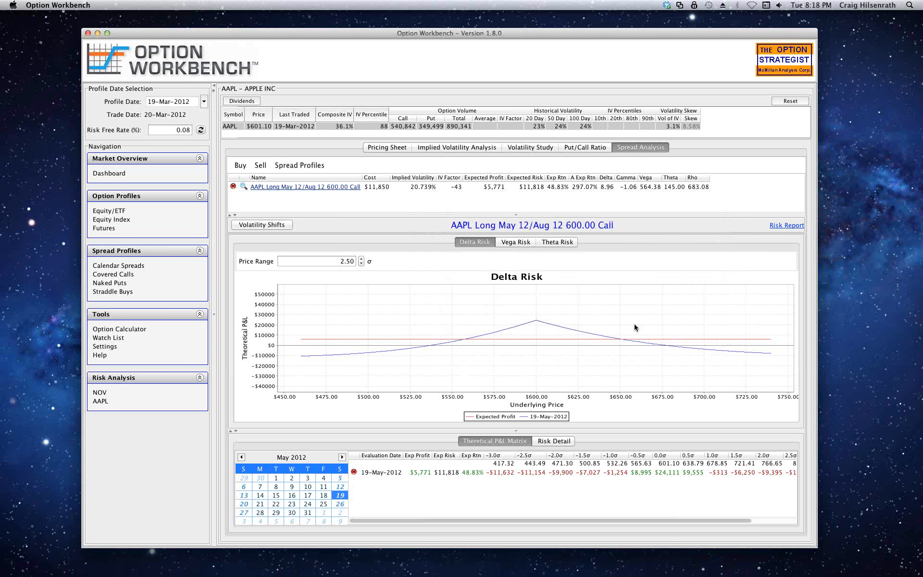
- Show the AAPL volatility study over a 2yrs time frame and examine the historical and composite implied volatility curves
left_click(541, 150)
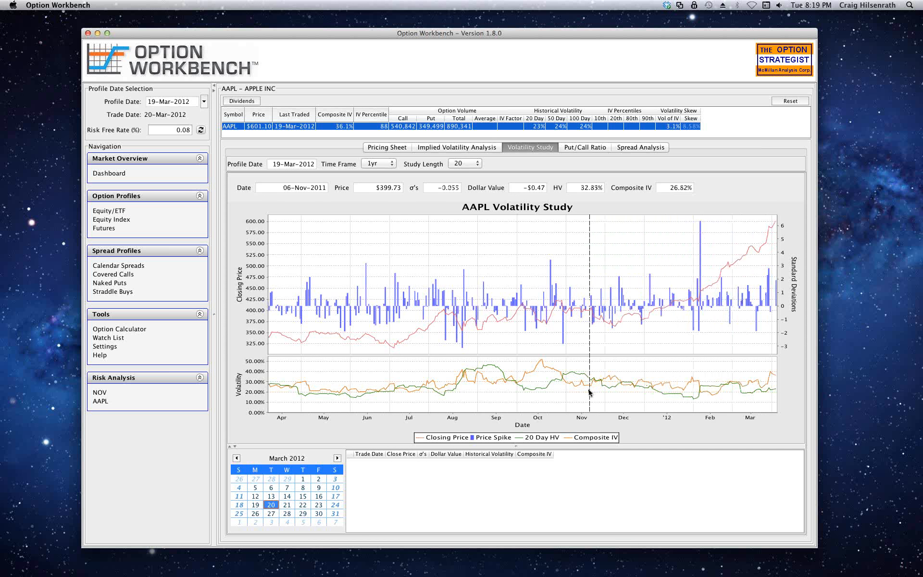
left_click(379, 163)
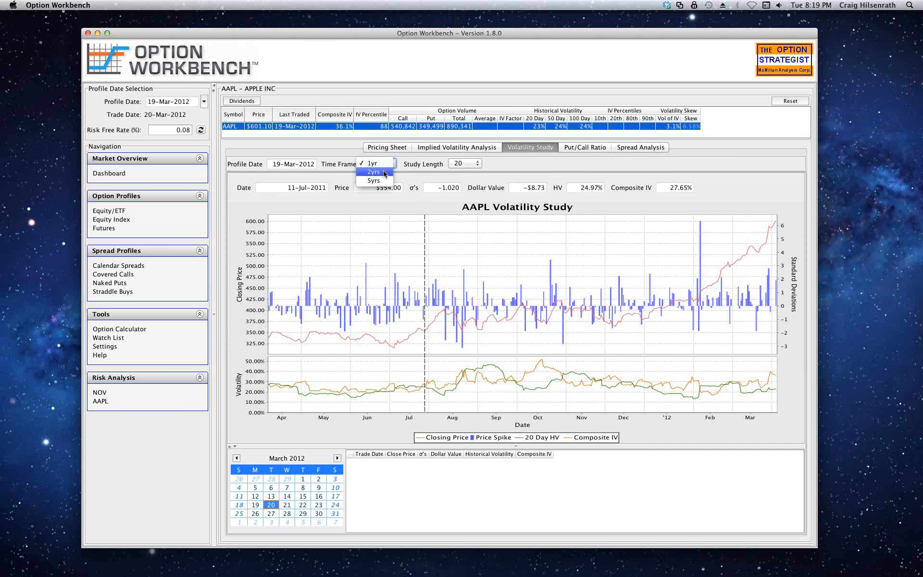
left_click(385, 174)
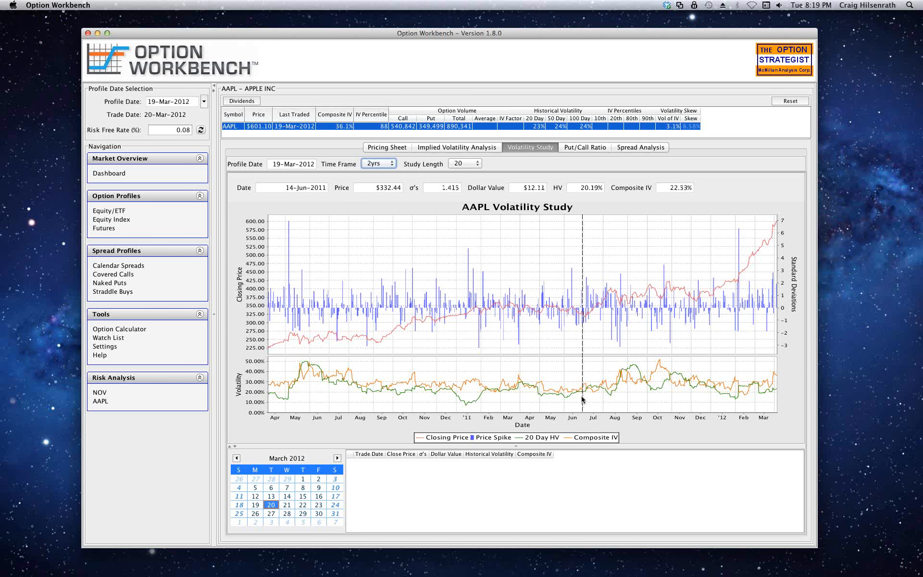
left_click(578, 380)
left_click_drag(581, 377, 651, 366)
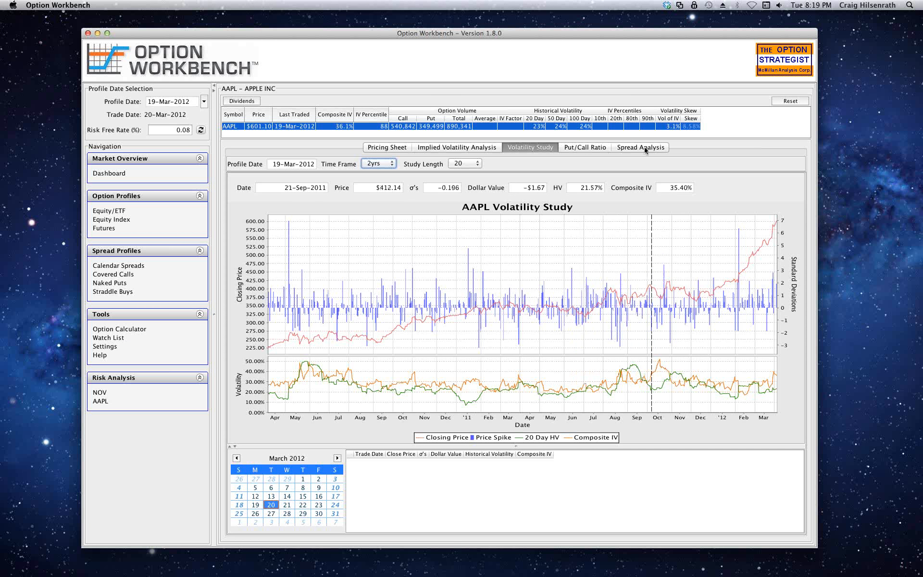
- In the spread analysis, shift implied volatility to 30.78% for the 05/19/2012 call and 25.50% for the 08/18/2012 call, and apply
left_click(645, 150)
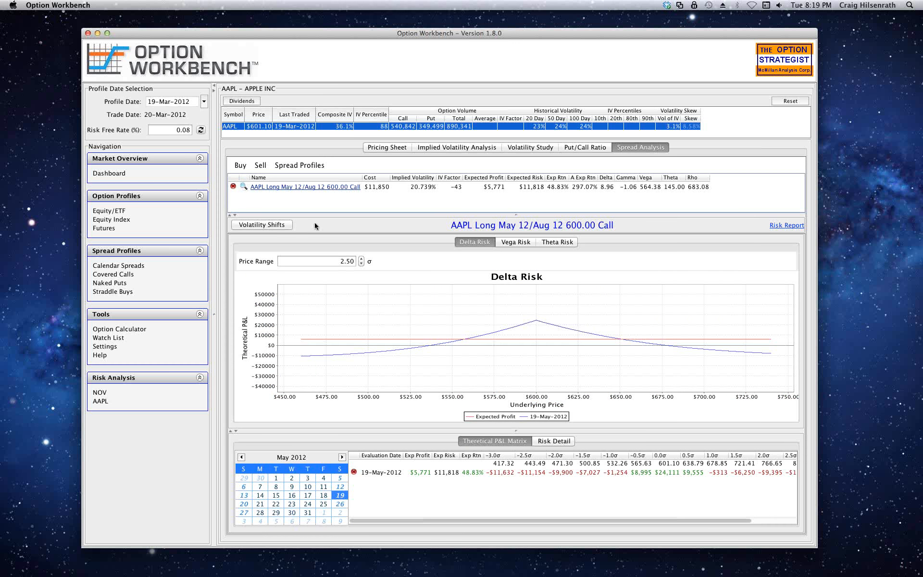
left_click(274, 226)
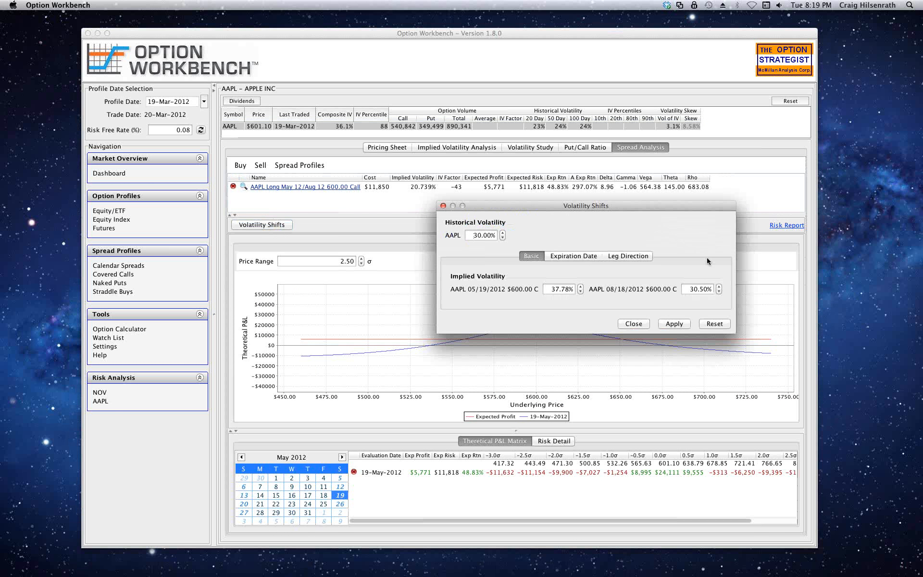
left_click(720, 292)
left_click(719, 292)
left_click(581, 291)
left_click(581, 291)
left_click(581, 291)
left_click(580, 291)
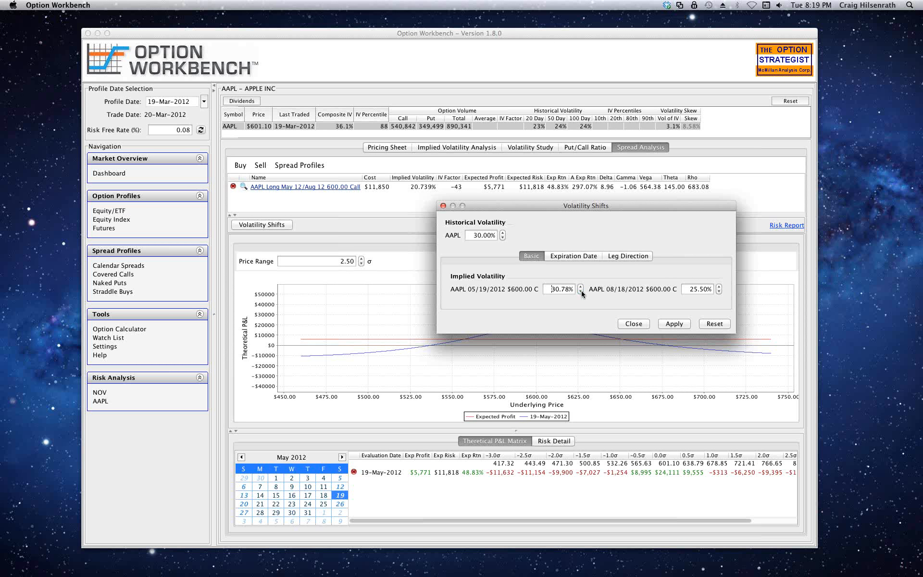
left_click(674, 325)
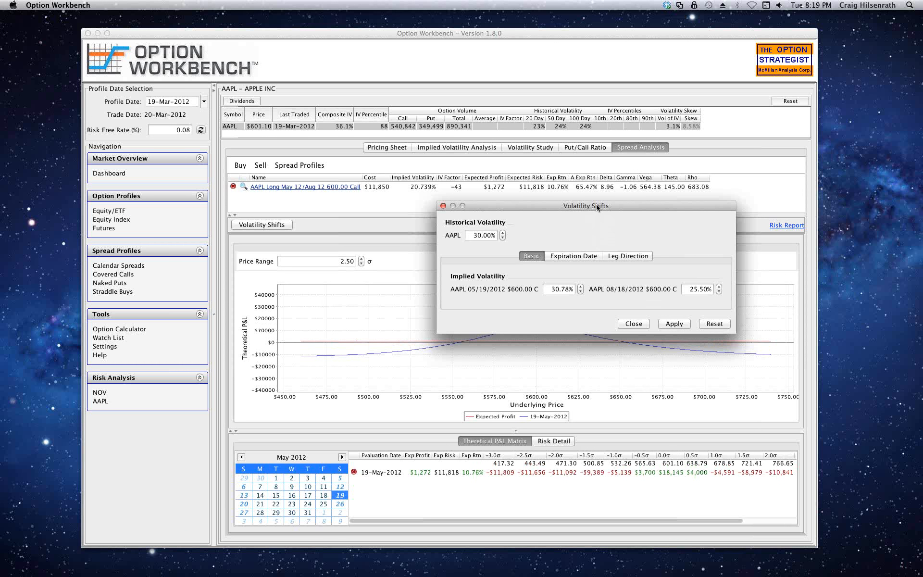
left_click_drag(597, 207, 589, 205)
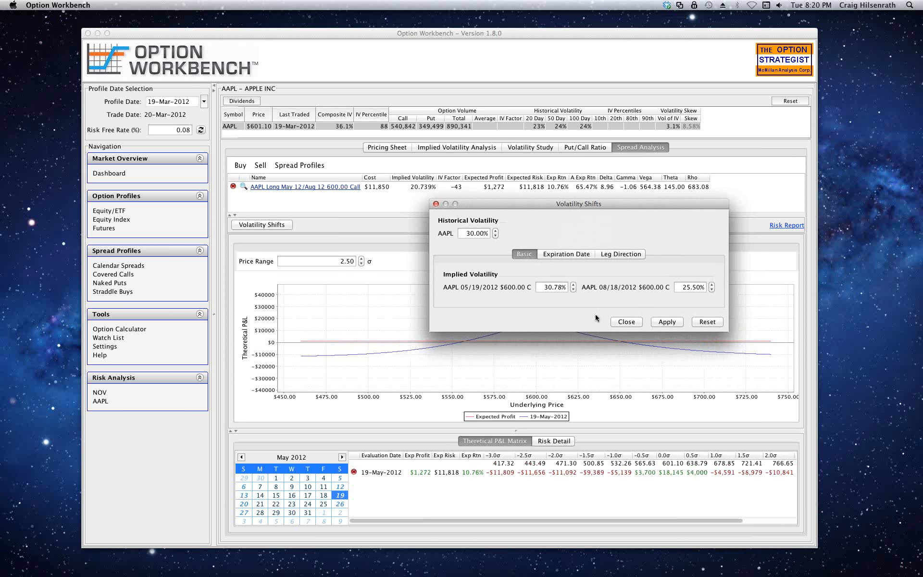
left_click(626, 322)
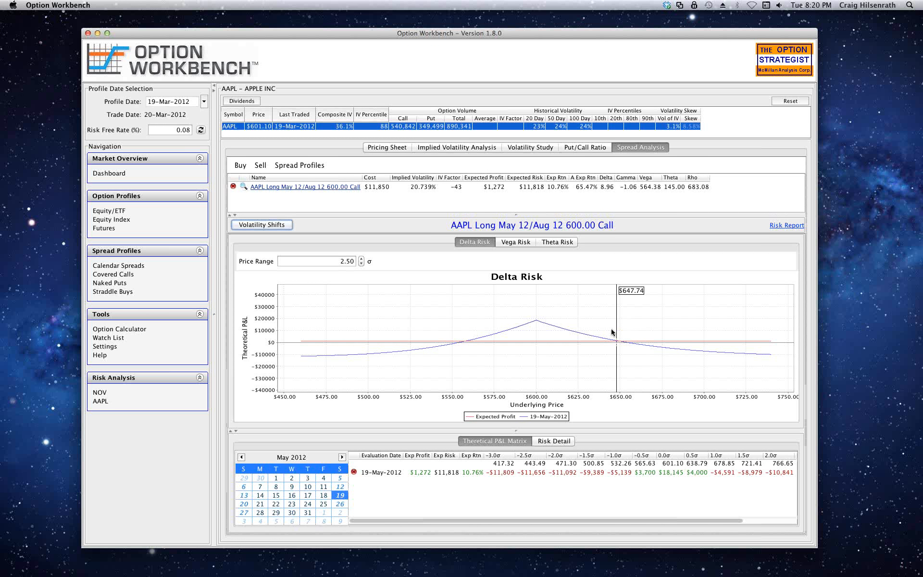
- Show the risk detail for the 19-May-2012 evaluation date and inspect it at an underlying price near $600 on the Delta Risk chart
left_click(549, 440)
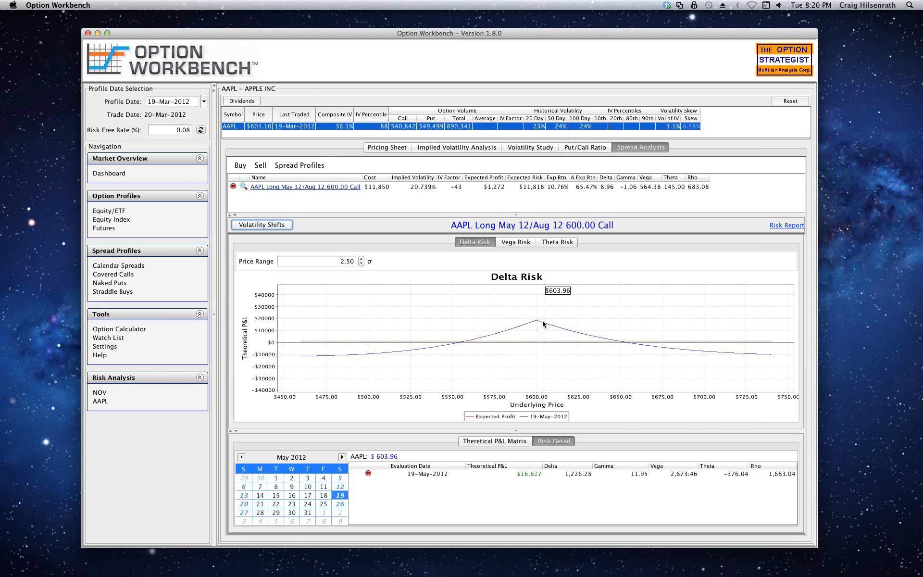
- Show the theoretical P&L matrix and add evaluation dates 30-Apr-2012, 07-May-2012 and 14-May-2012
left_click(500, 442)
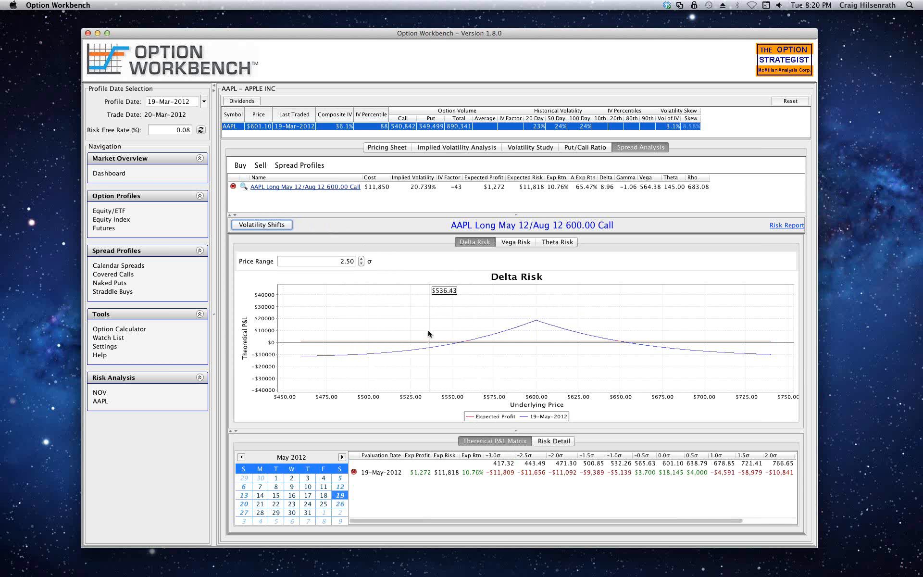
left_click(261, 479)
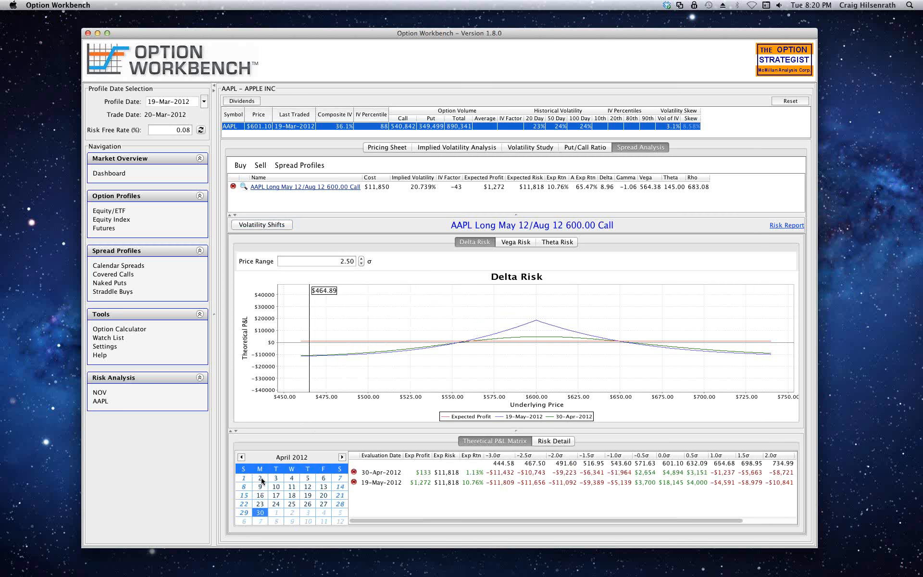
left_click(262, 521)
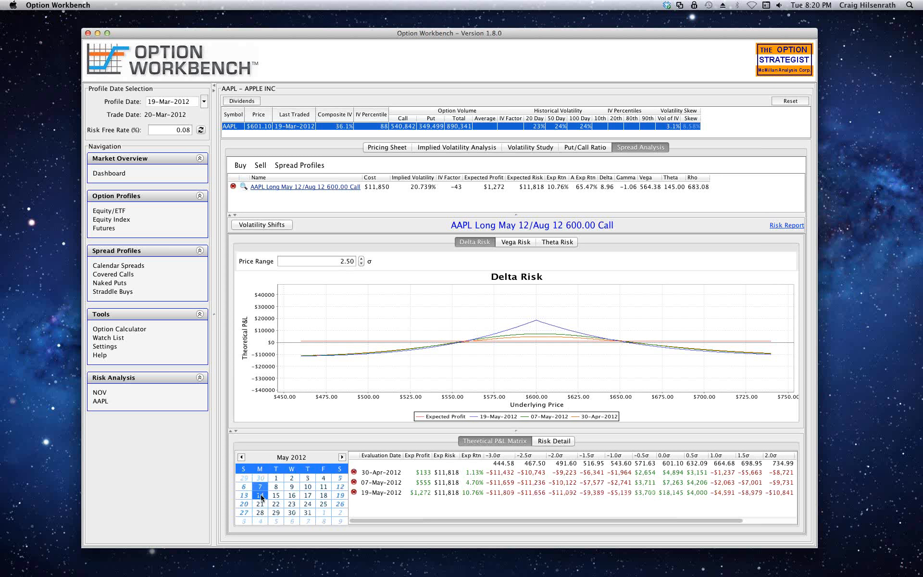
left_click(260, 496)
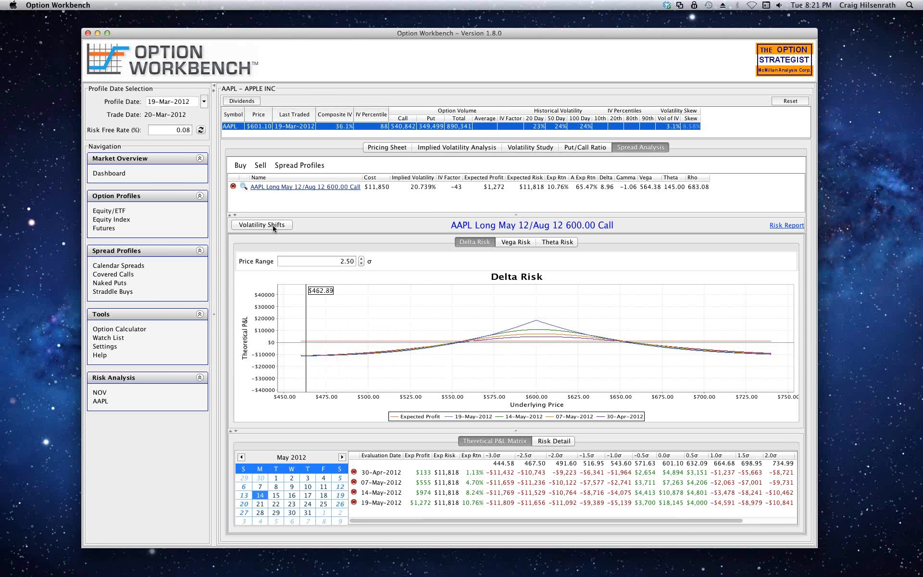
- Recheck the AAPL volatility study, then set the 08/18/2012 $600.00 call's implied volatility shift to 20.50%
left_click(531, 147)
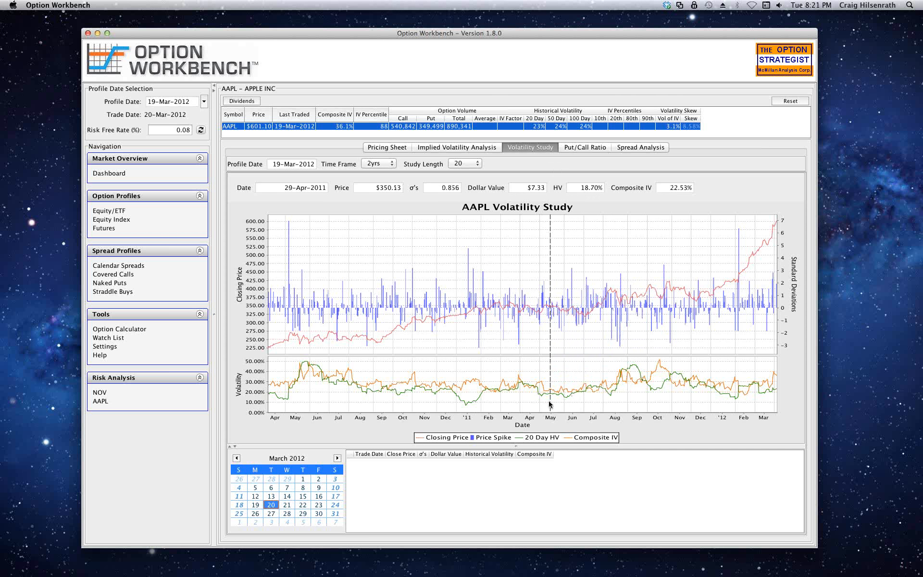
left_click(644, 148)
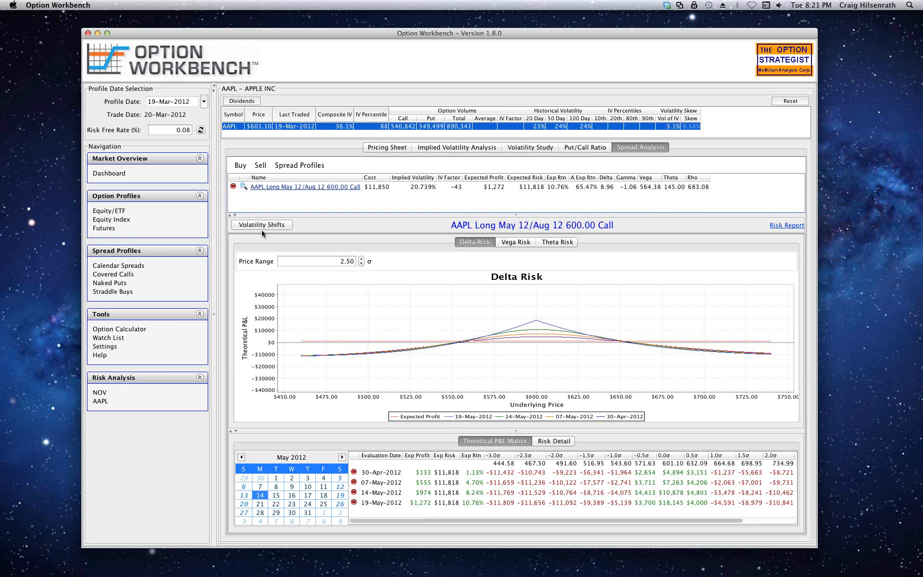
left_click(262, 226)
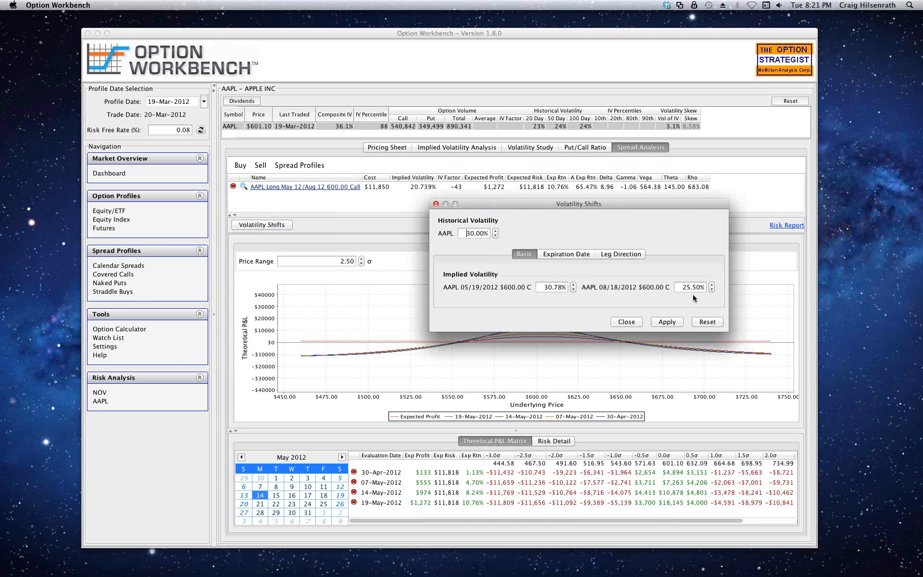
left_click(712, 290)
left_click(712, 290)
left_click(712, 289)
left_click(712, 290)
left_click(712, 289)
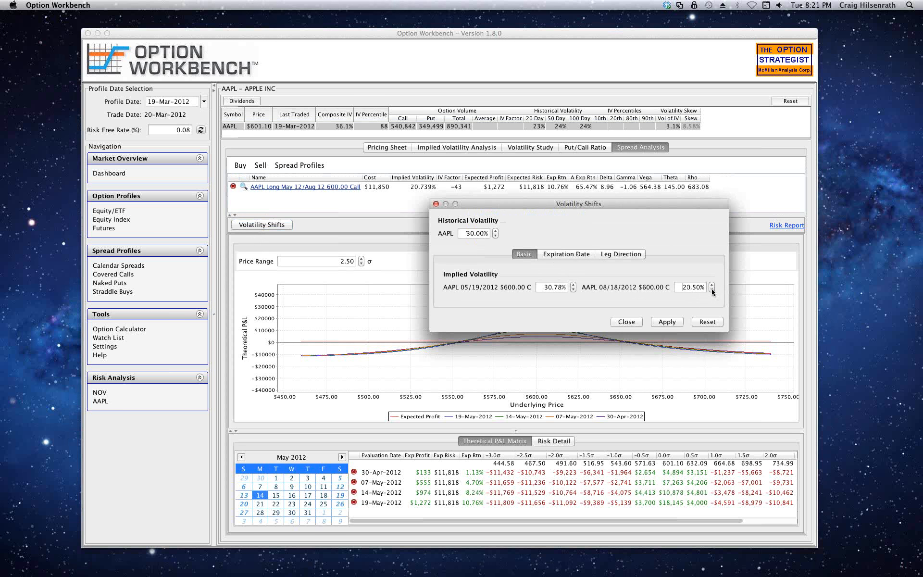
- Set the 05/19/2012 $600.00 call's implied volatility to 25.78%, apply the shifts and close the volatility settings
left_click(573, 290)
left_click(573, 290)
left_click(573, 290)
left_click(574, 290)
left_click_drag(573, 207, 574, 204)
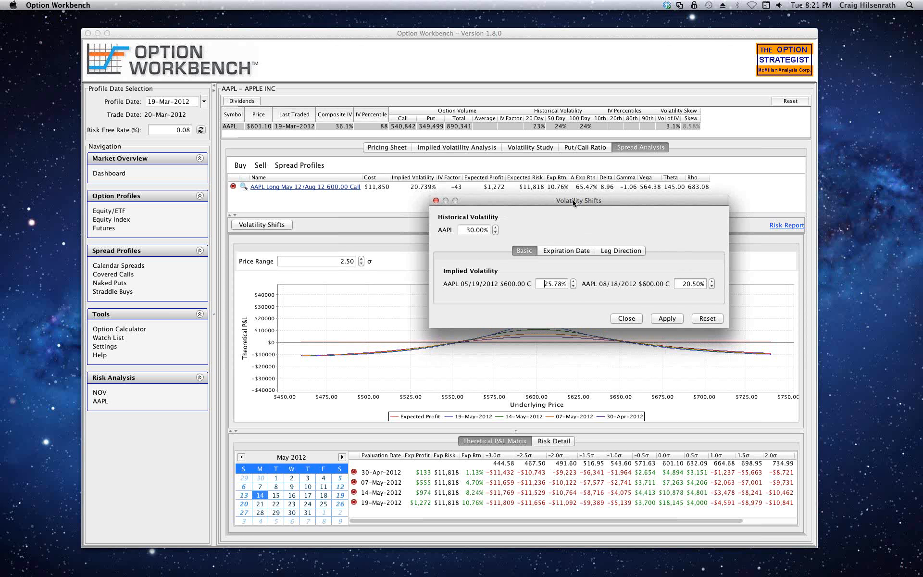
left_click(627, 318)
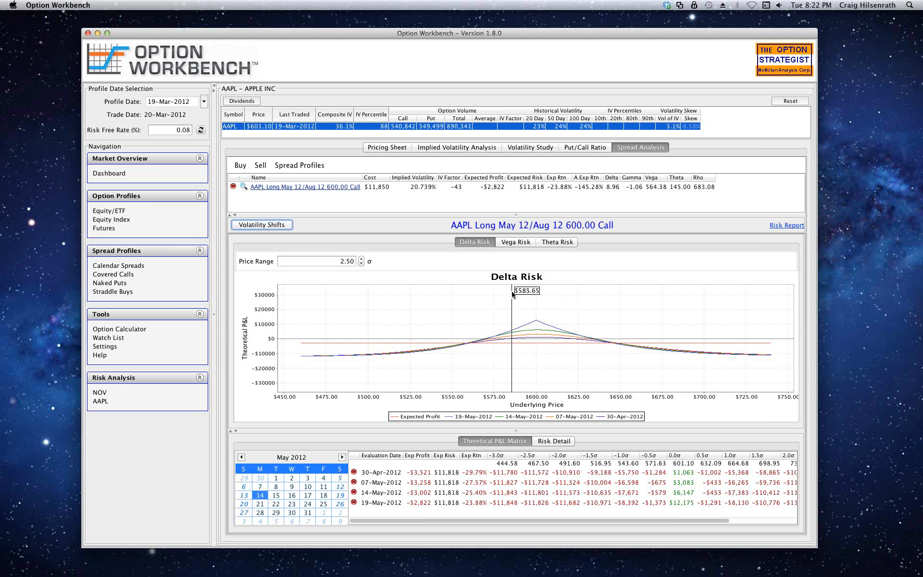
- Set AAPL's historical volatility to 23.00%, apply the shift and close the volatility settings
left_click(282, 226)
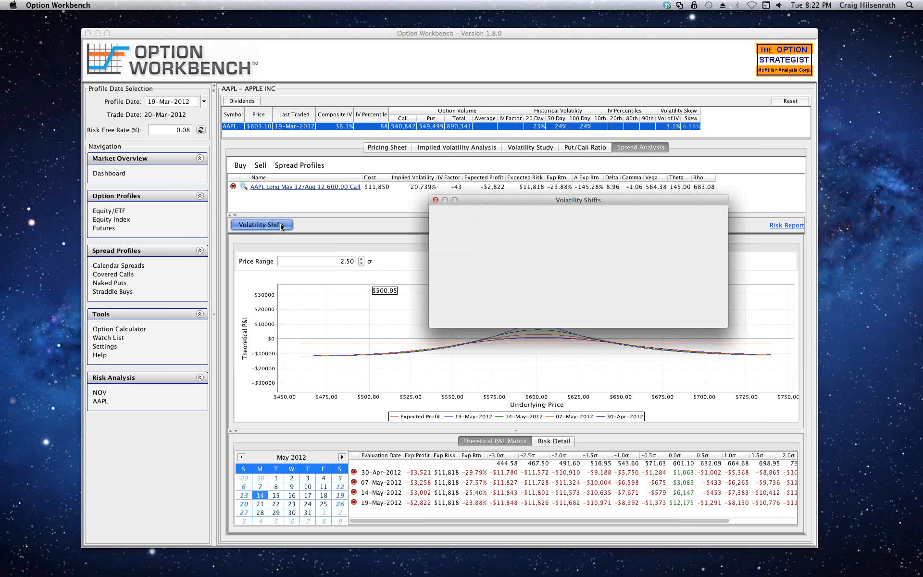
left_click(495, 232)
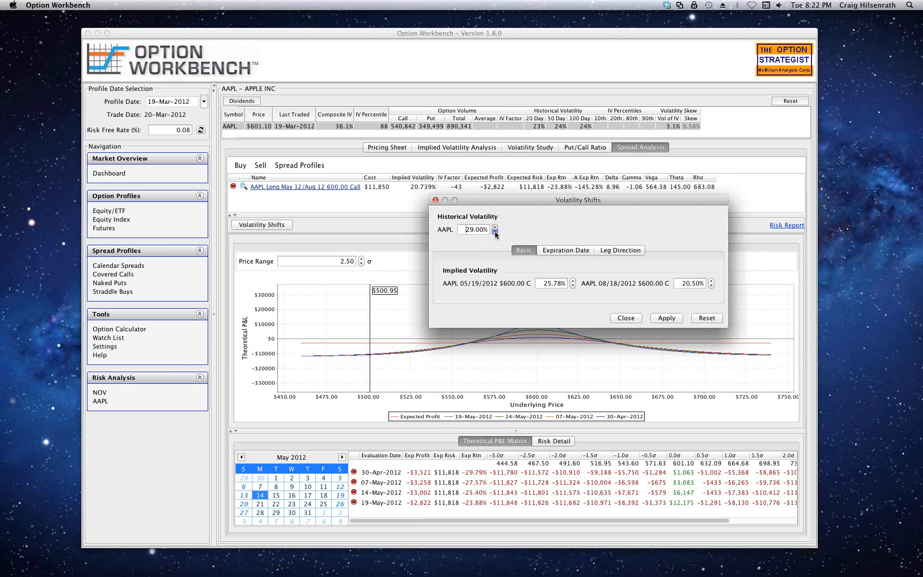
left_click(496, 232)
left_click(495, 232)
left_click(495, 233)
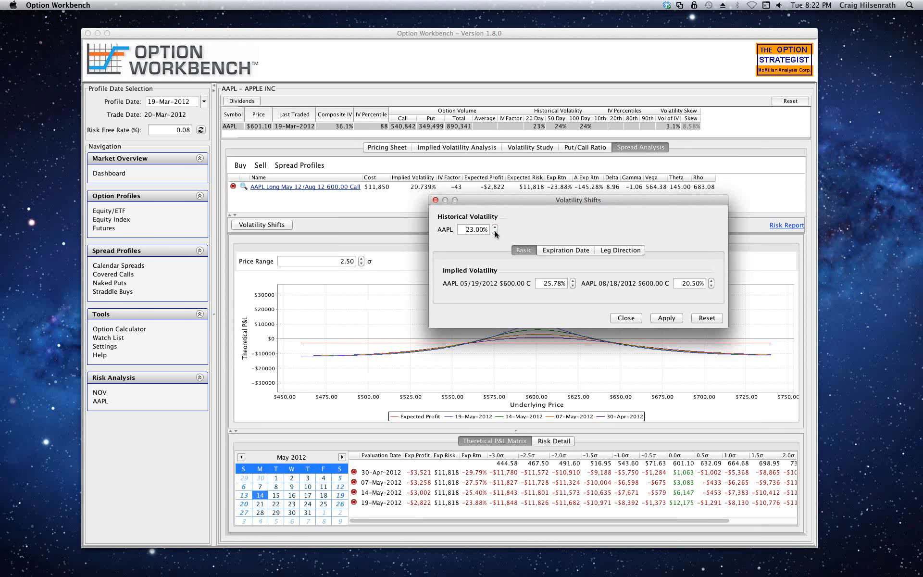
left_click(663, 321)
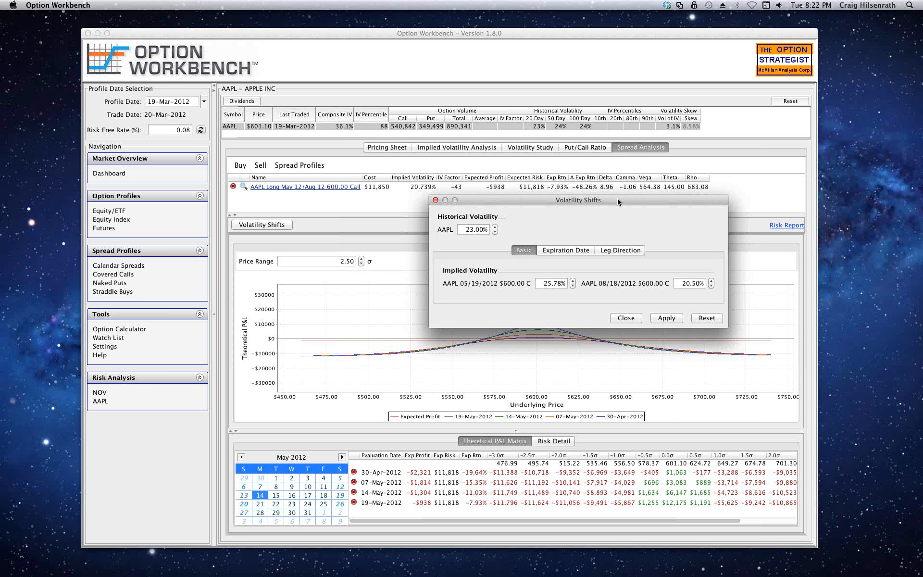
left_click_drag(618, 199, 557, 143)
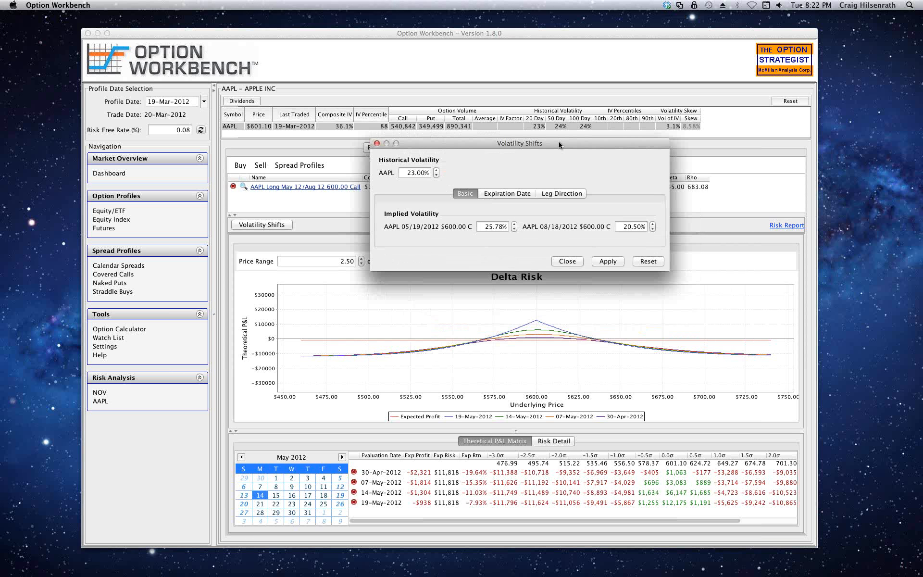
left_click(565, 262)
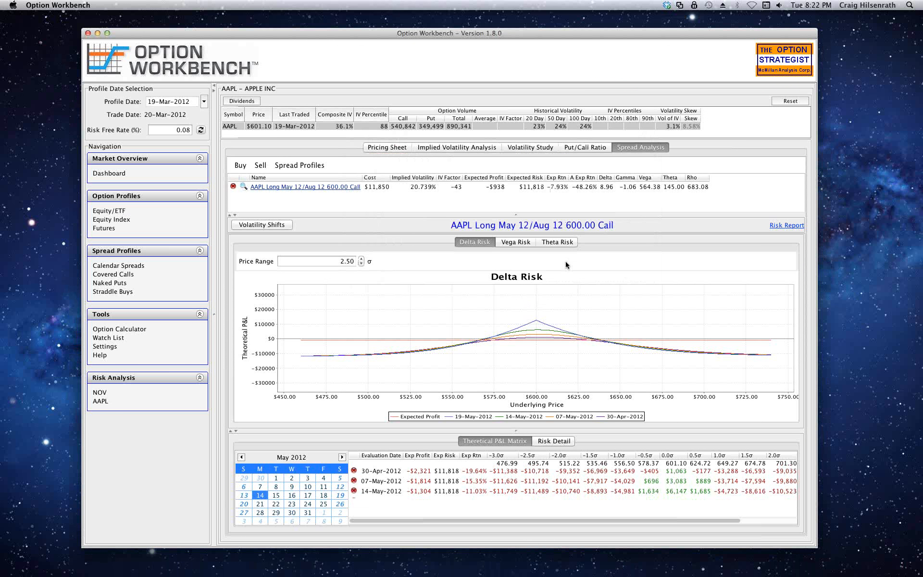
- Examine the spread's Vega Risk and Theta Risk charts, then return to the Delta Risk chart
left_click(518, 242)
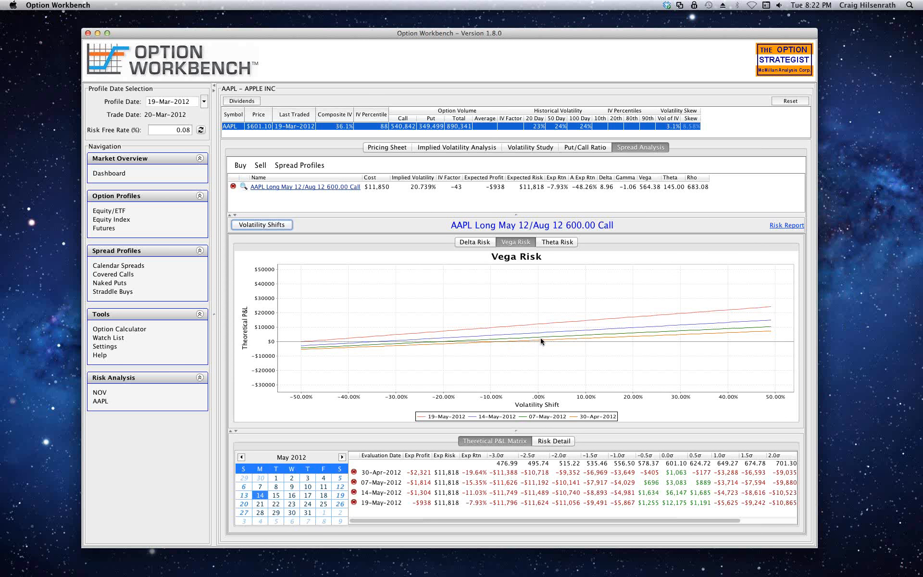
left_click(557, 244)
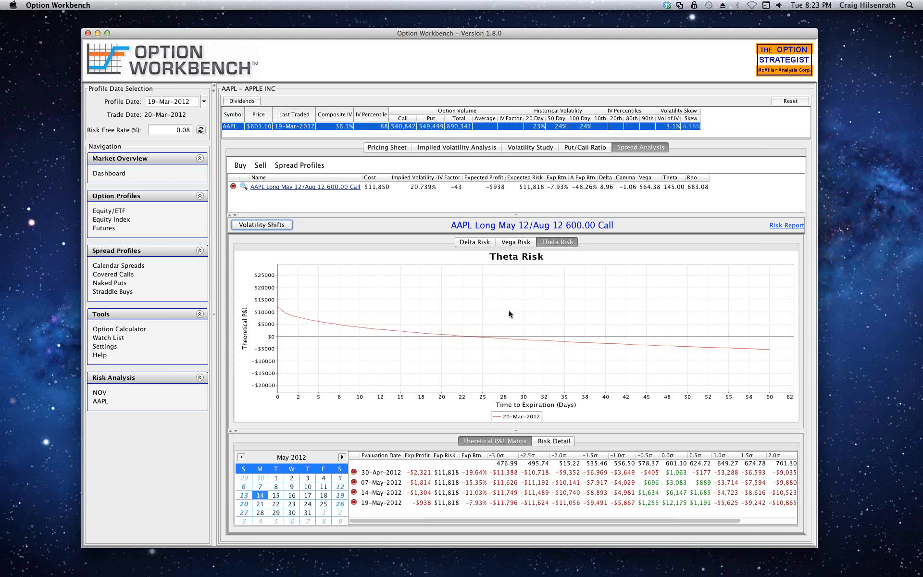
left_click(516, 244)
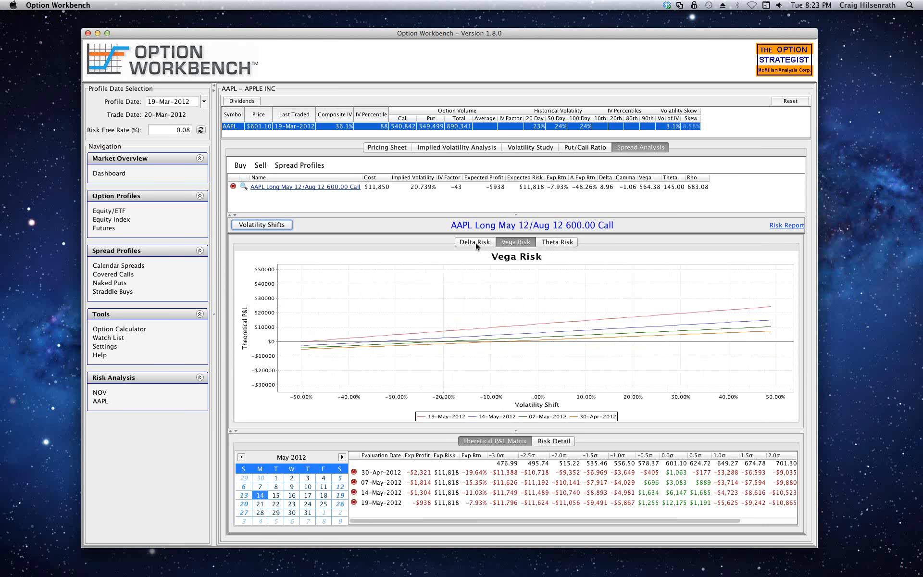
left_click(475, 243)
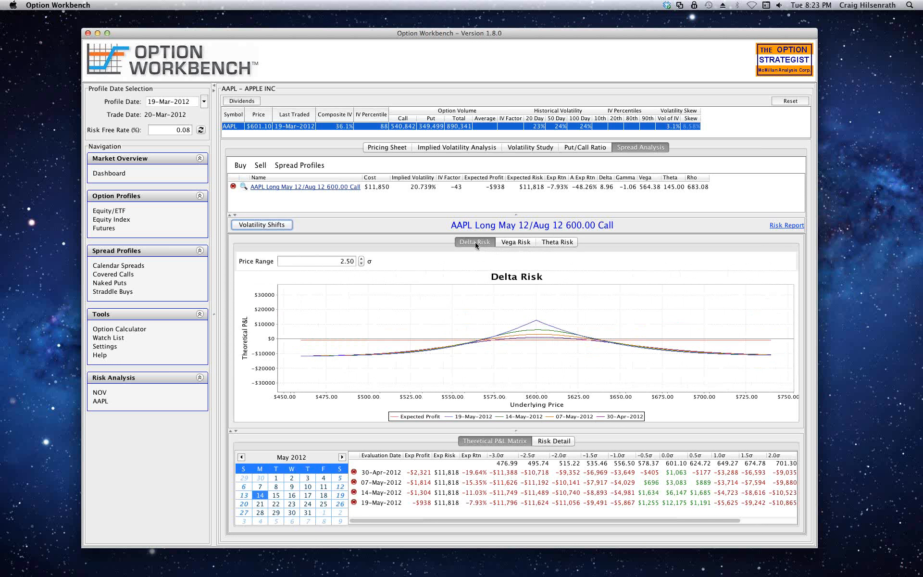
left_click(375, 128)
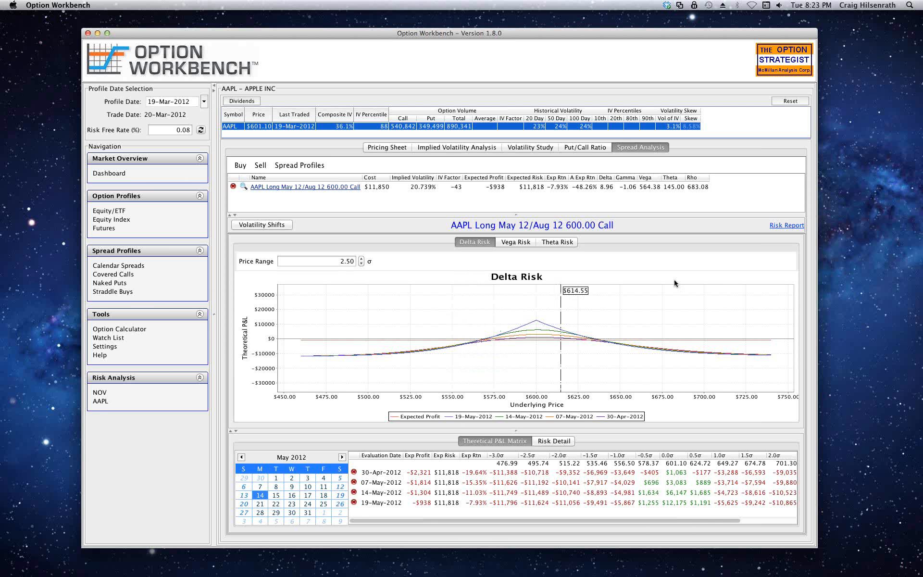
- Generate the spread's risk report and read through its risk charts down to the volatility assumptions and theoretical P&L matrix
left_click(780, 227)
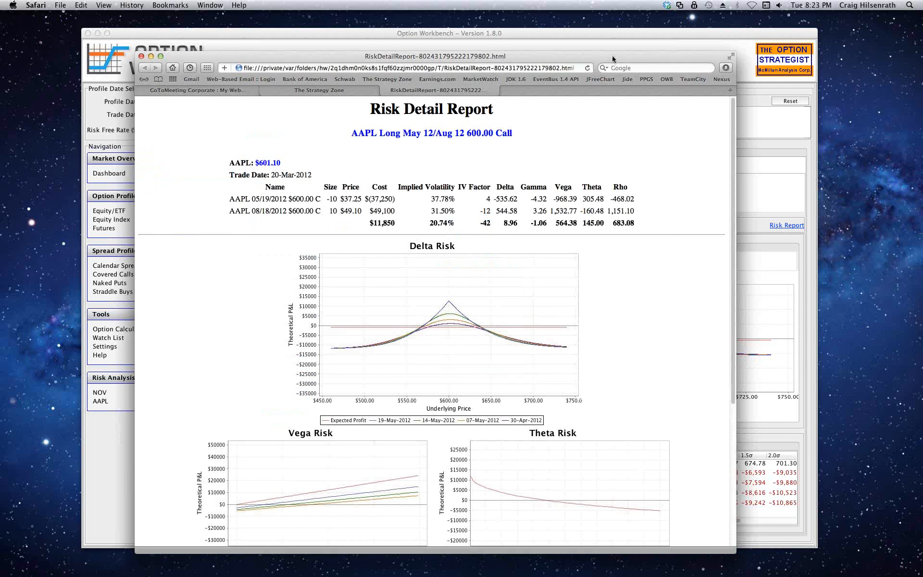
left_click_drag(613, 58, 609, 27)
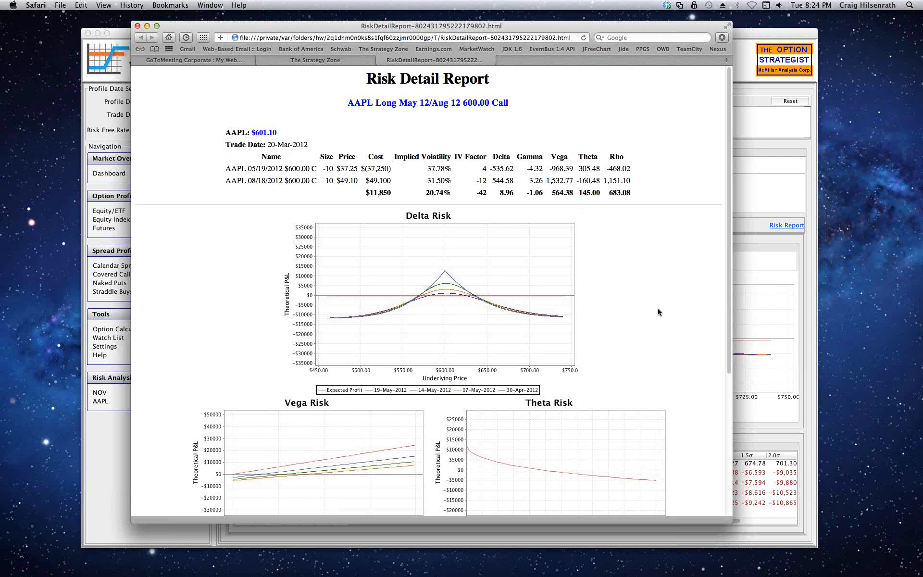
scroll(658, 309, "down", 1)
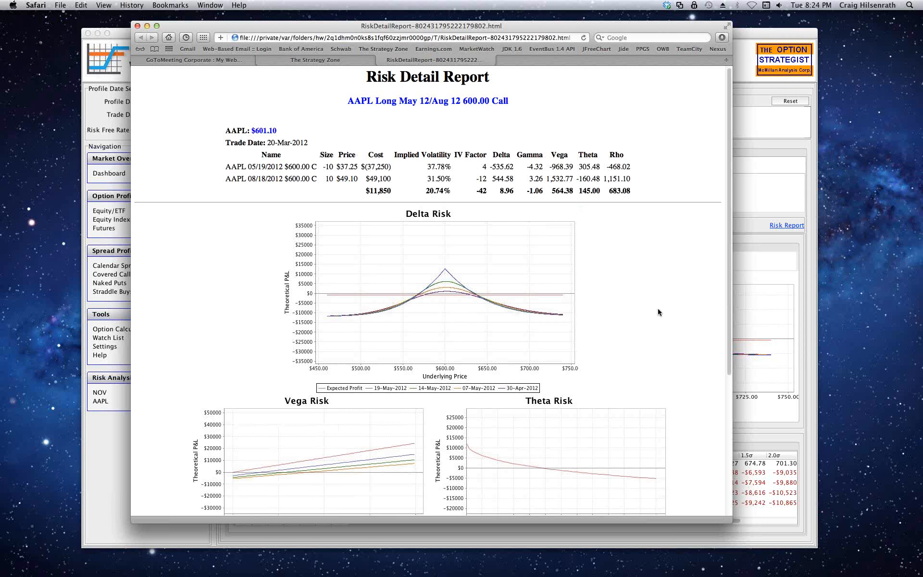
scroll(658, 312, "down", 3)
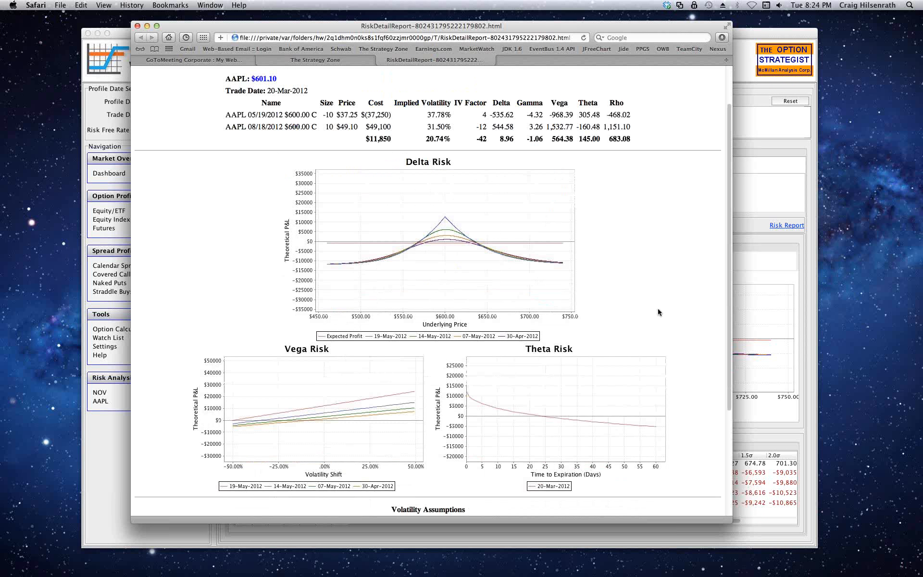
scroll(658, 312, "down", 2)
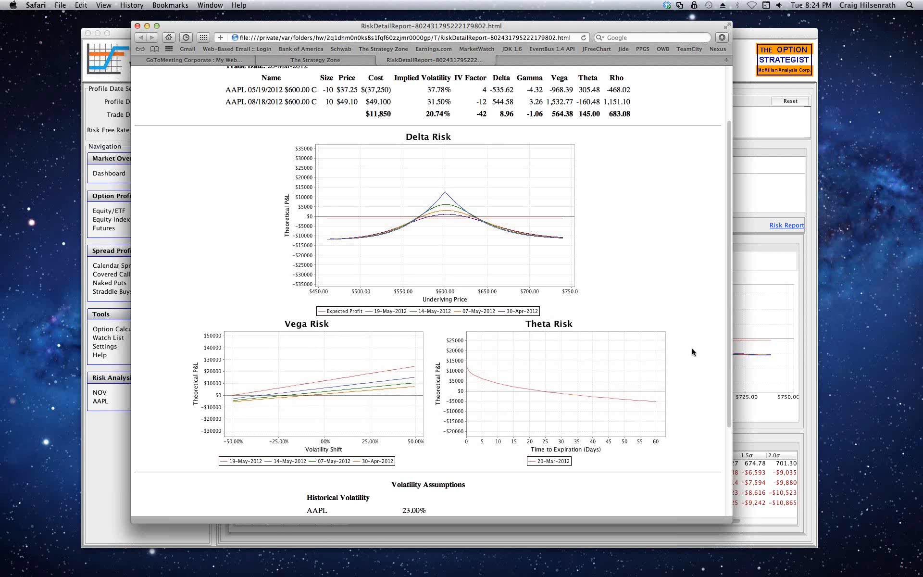
scroll(692, 349, "down", 1)
scroll(691, 352, "down", 2)
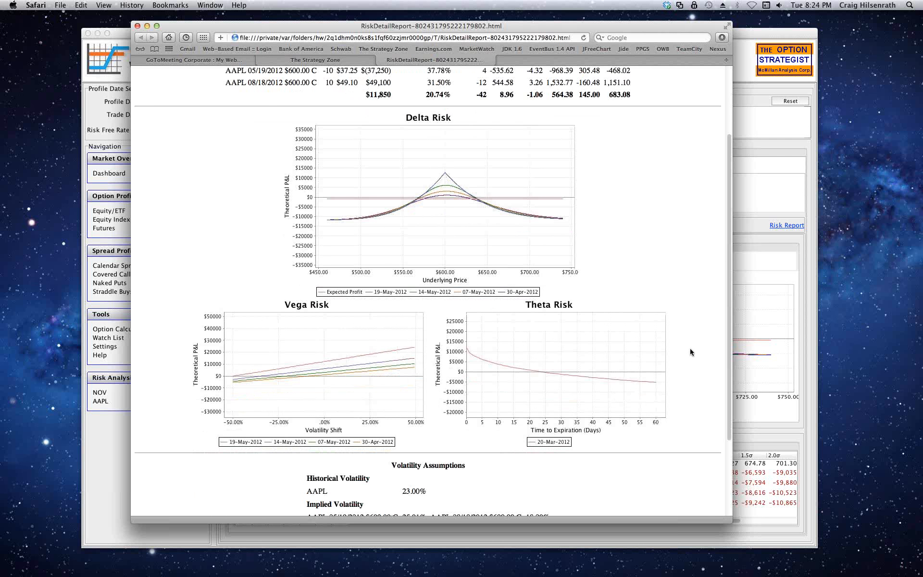
scroll(690, 352, "down", 1)
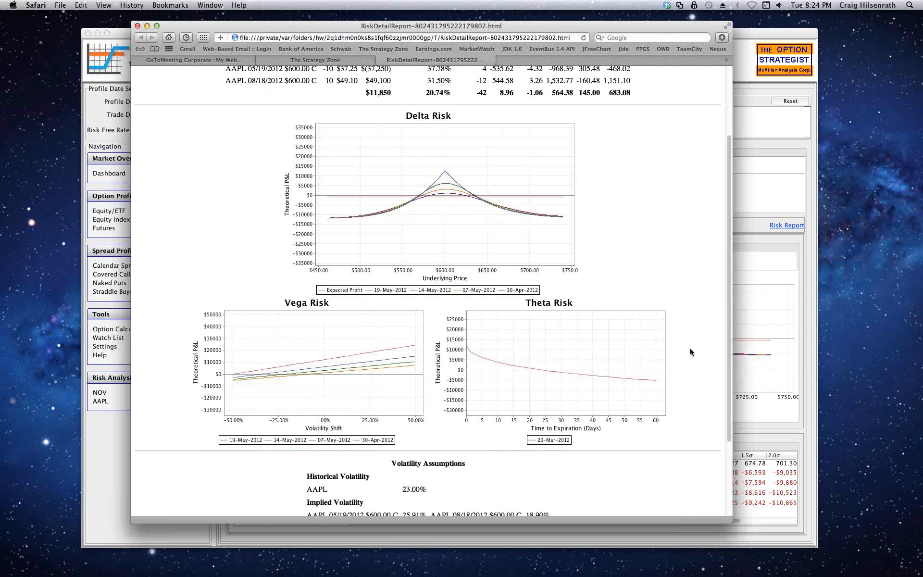
scroll(690, 352, "down", 3)
scroll(690, 352, "down", 1)
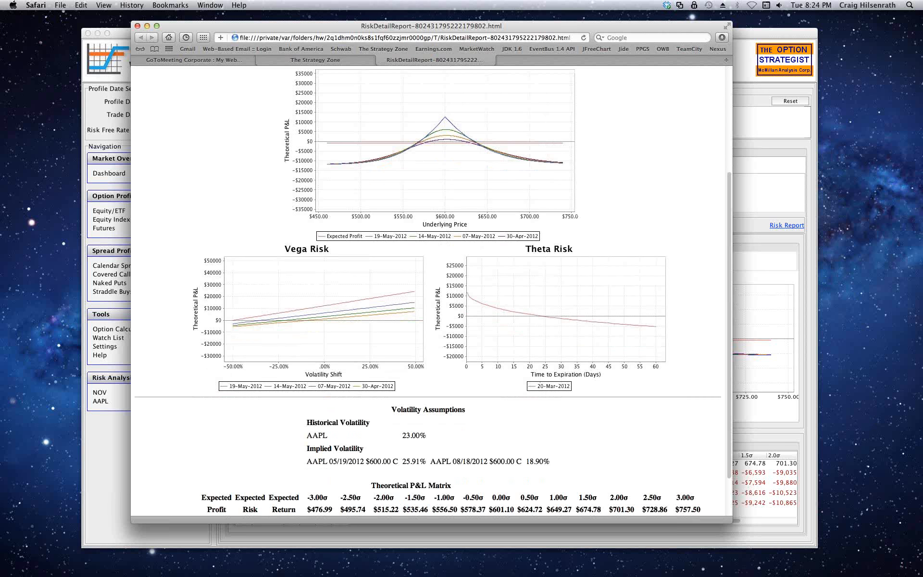
- Go back to the start of the risk report and highlight the spread's total IV factor and implied volatility
key("super+Tab")
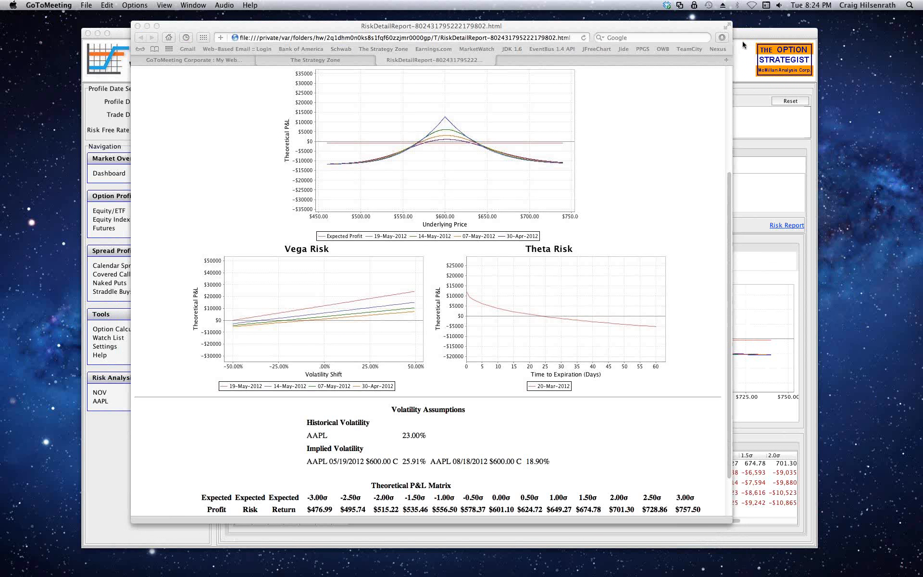
left_click(728, 96)
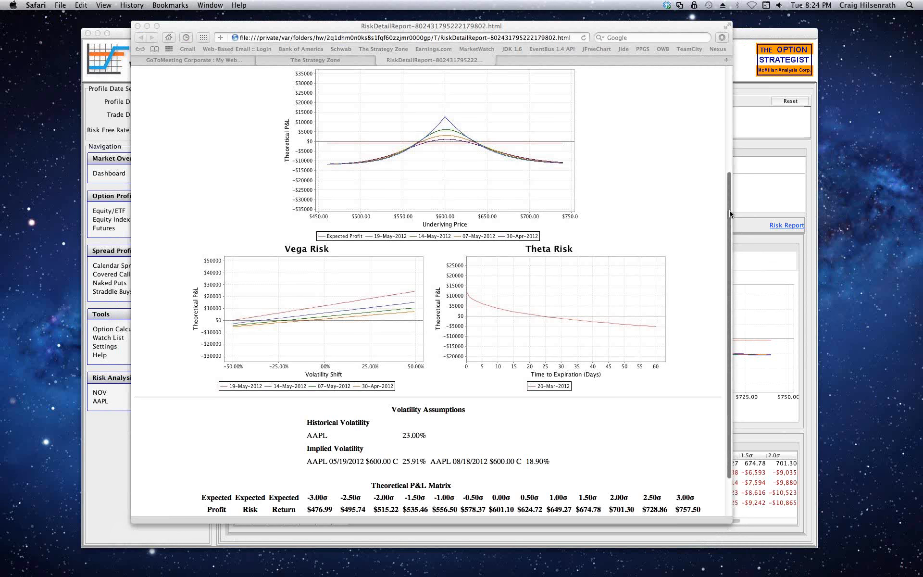
scroll(727, 99, "up", 4)
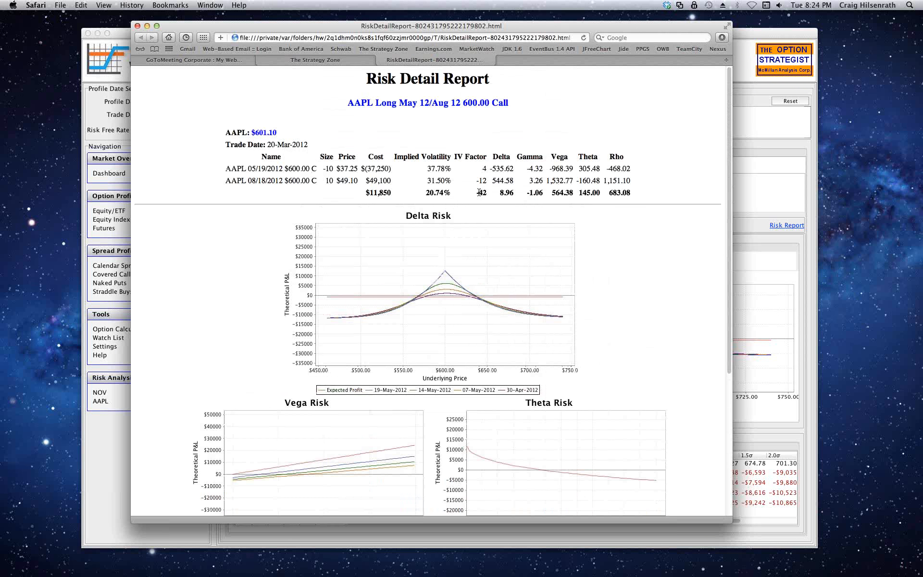
left_click_drag(477, 192, 485, 194)
left_click(481, 195)
left_click_drag(425, 194, 443, 193)
- Switch to Option Workbench, select the calendar spread's row to compare its figures, and return to the risk report in Safari
left_click(748, 37)
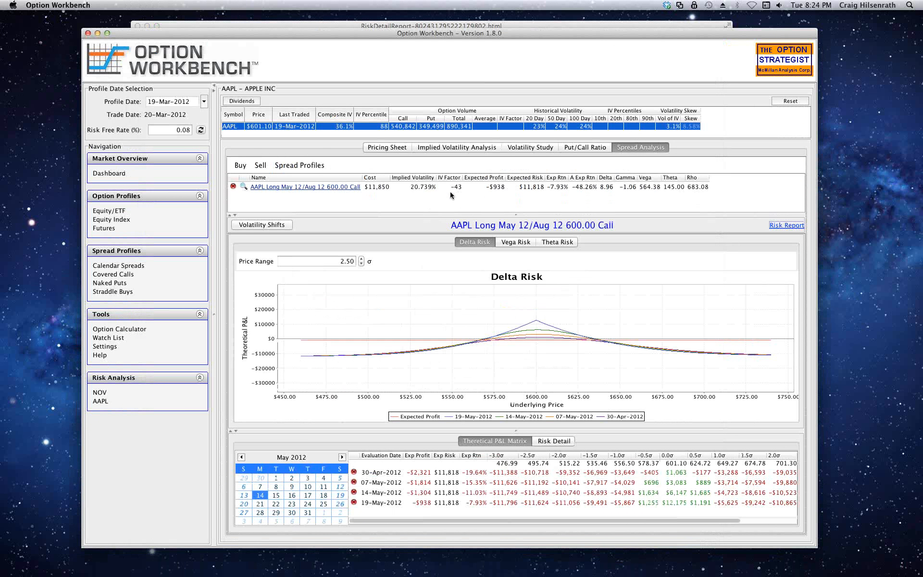
left_click(419, 192)
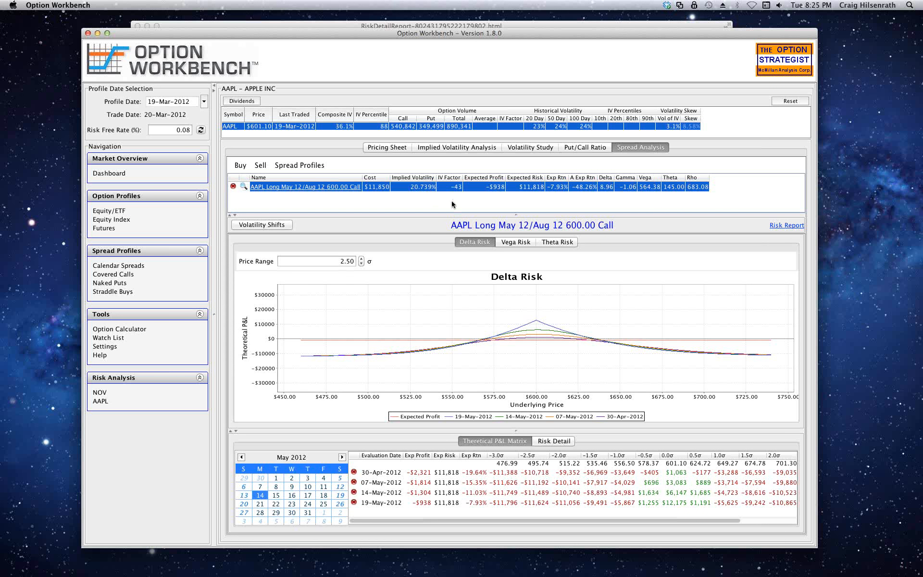
left_click(452, 27)
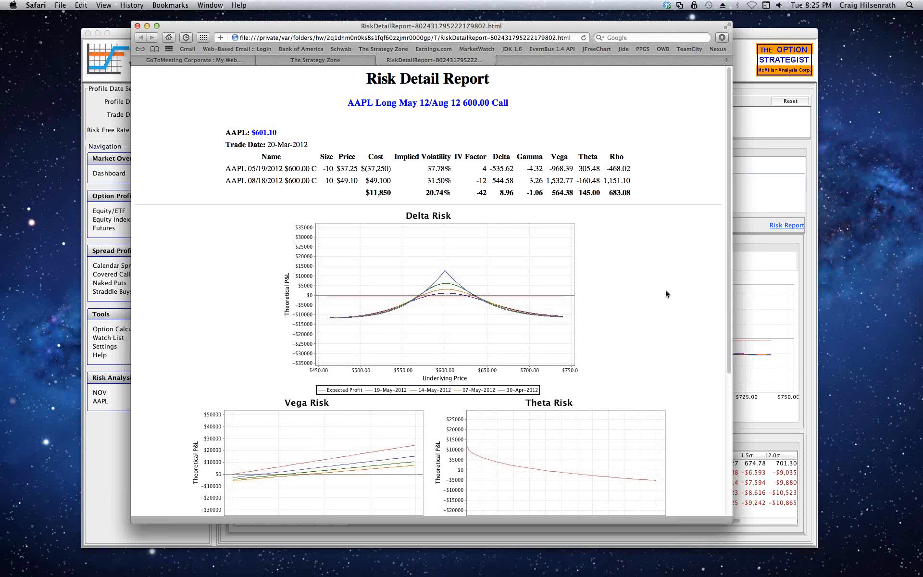
- Read through the risk report again, from its risk charts down to the volatility assumptions and theoretical P&L matrix
scroll(665, 290, "down", 1)
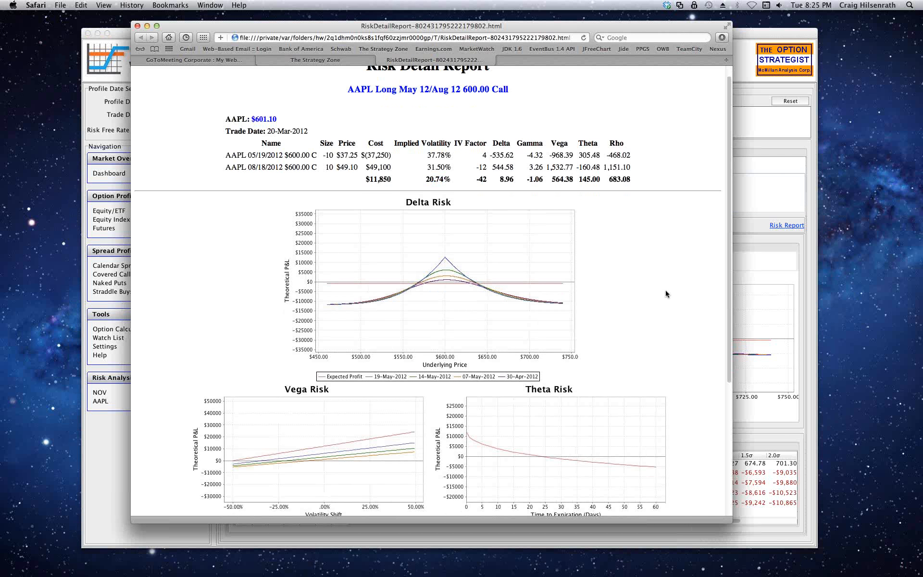
scroll(666, 294, "down", 5)
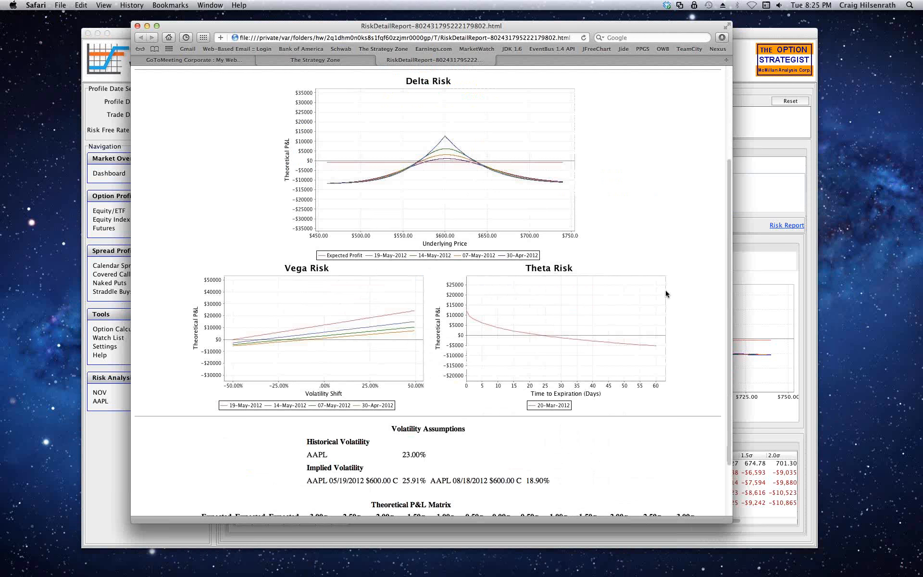
scroll(666, 293, "down", 3)
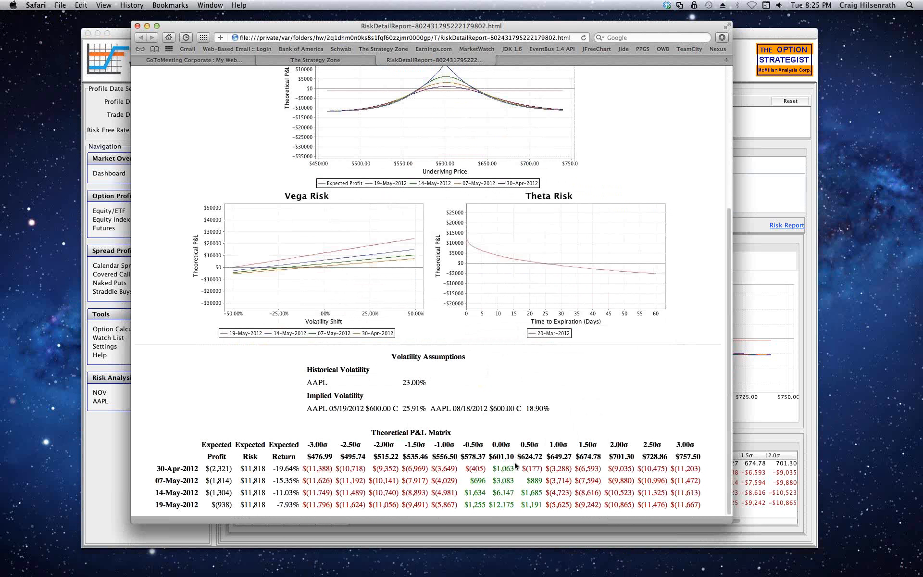
- Switch to Option Workbench, open the NOV risk analysis, and review its IV percentile and the short May '12 70 put's figures
left_click(757, 31)
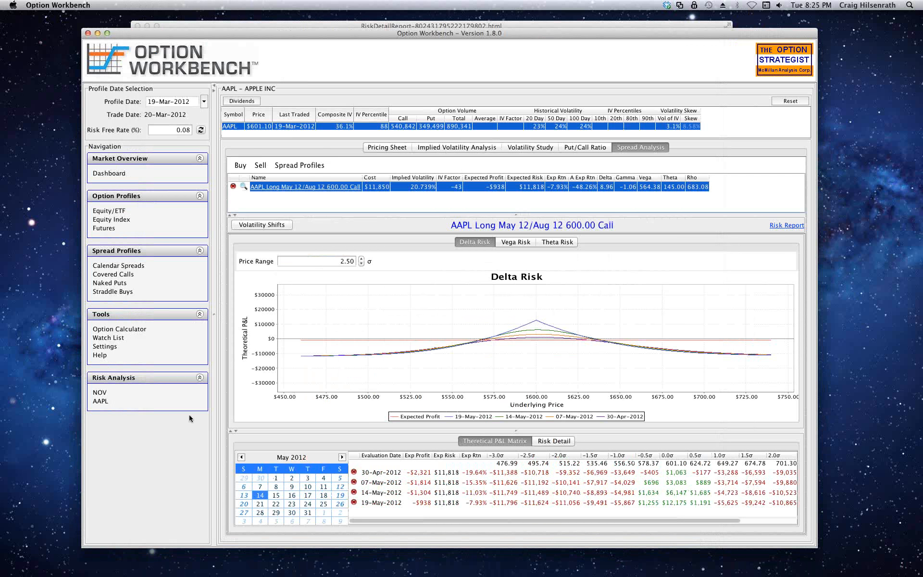
left_click(101, 394)
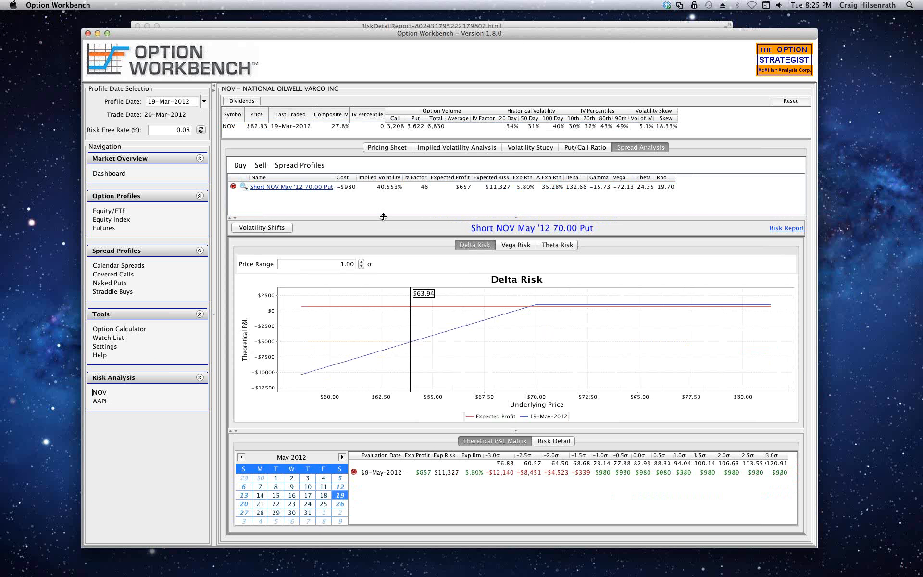
left_click_drag(382, 217, 381, 212)
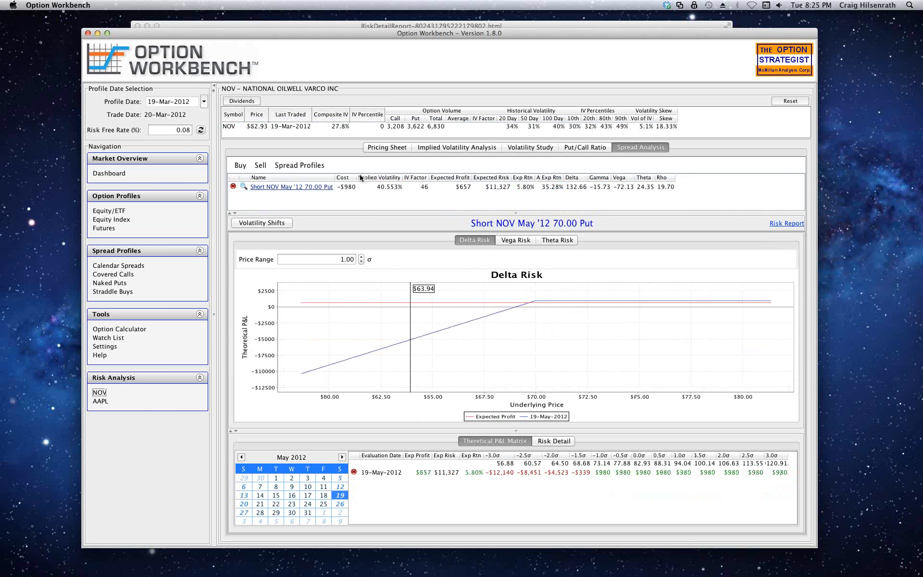
left_click(368, 127)
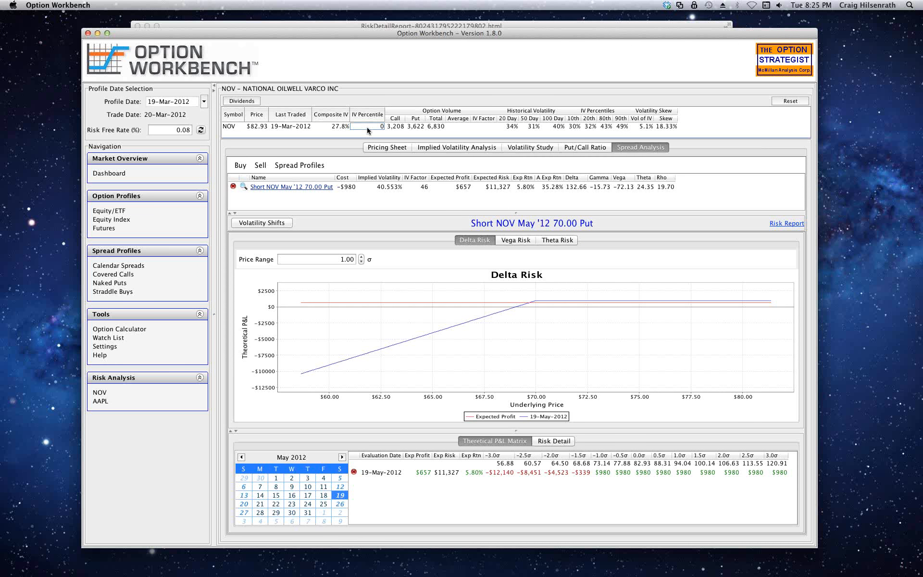
left_click(417, 189)
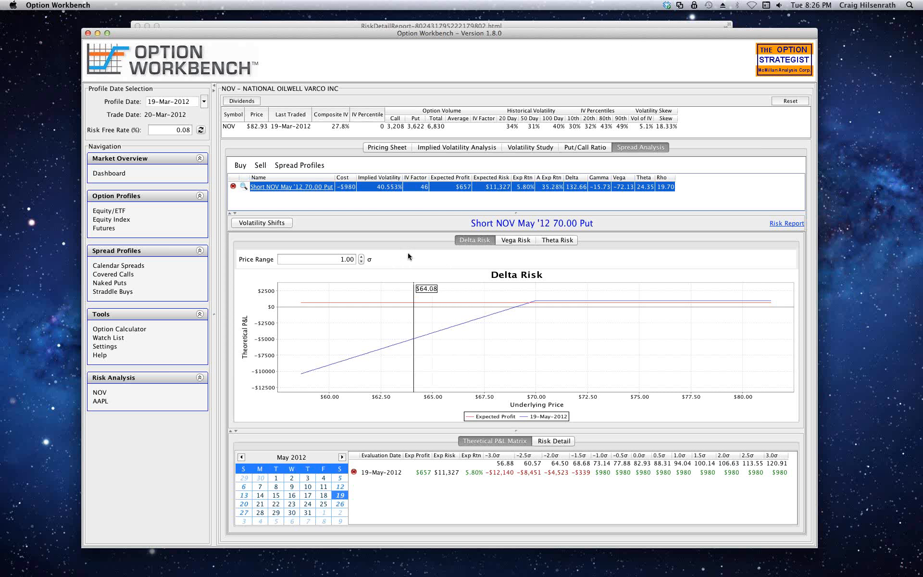
- Check the NOV put's volatility assumptions, and view its Vega Risk and Theta Risk charts before returning to Delta Risk
left_click(277, 224)
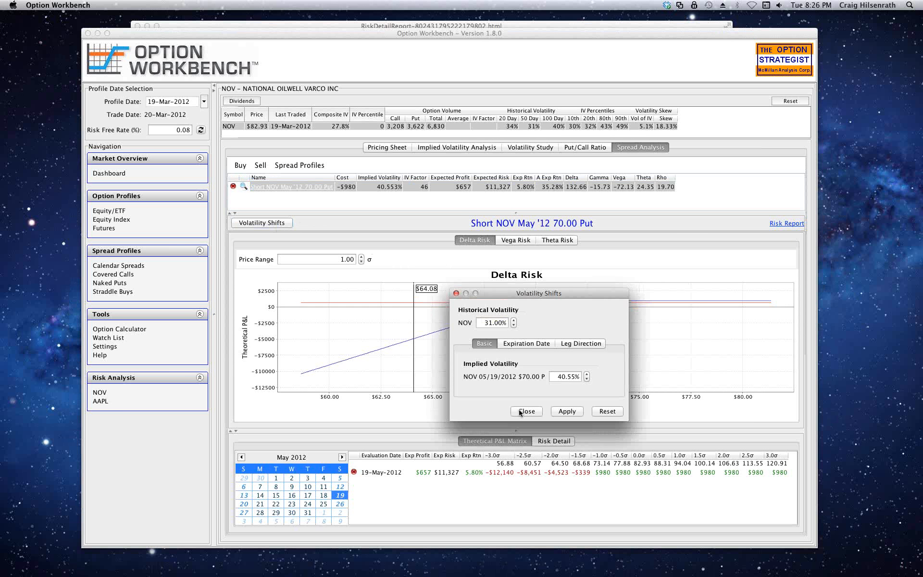
left_click(522, 411)
left_click(518, 241)
left_click(517, 240)
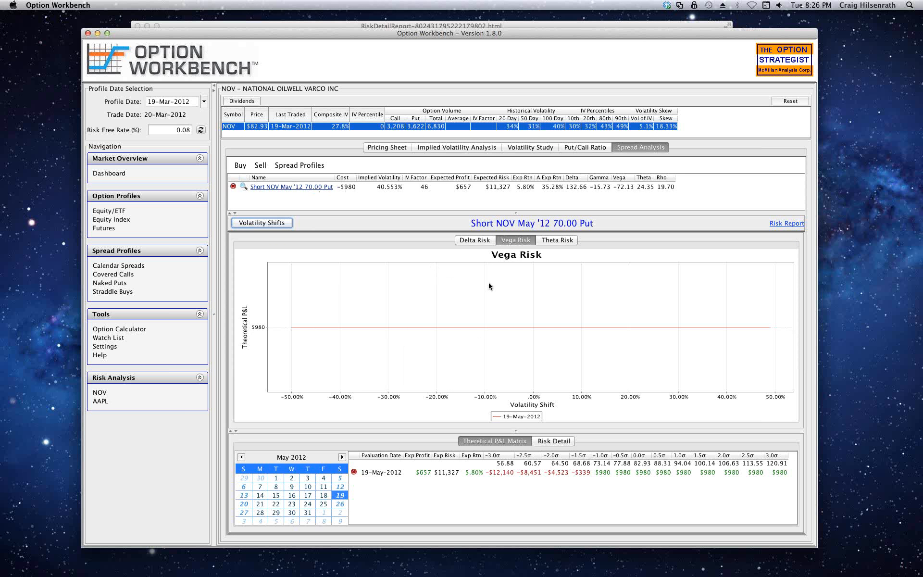
left_click(557, 240)
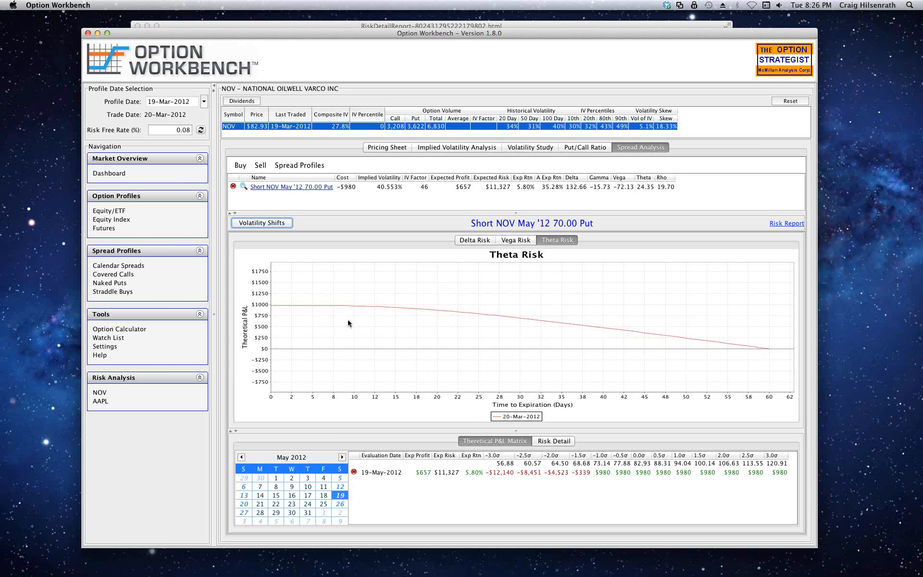
left_click(470, 241)
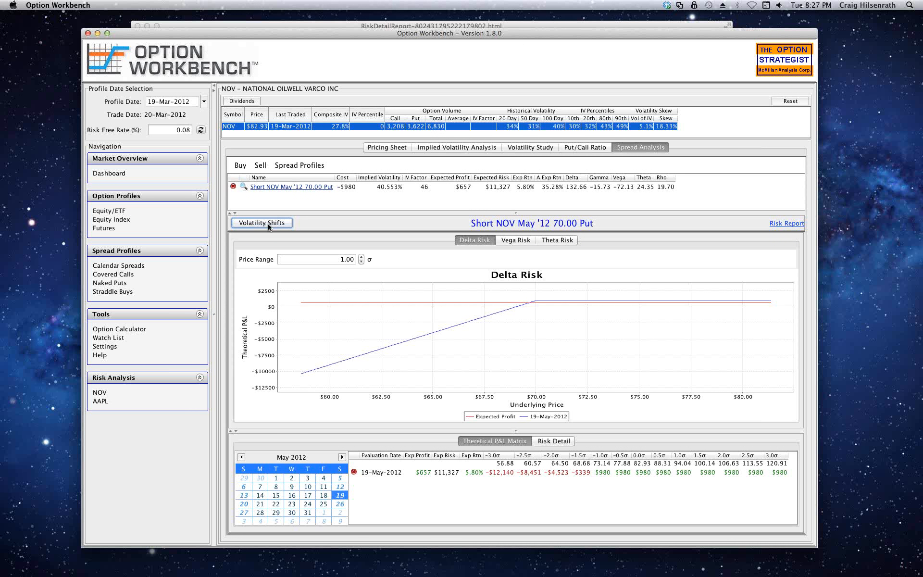
- Raise NOV's historical volatility to 40% in the volatility shifts and apply it to the short put
left_click(269, 226)
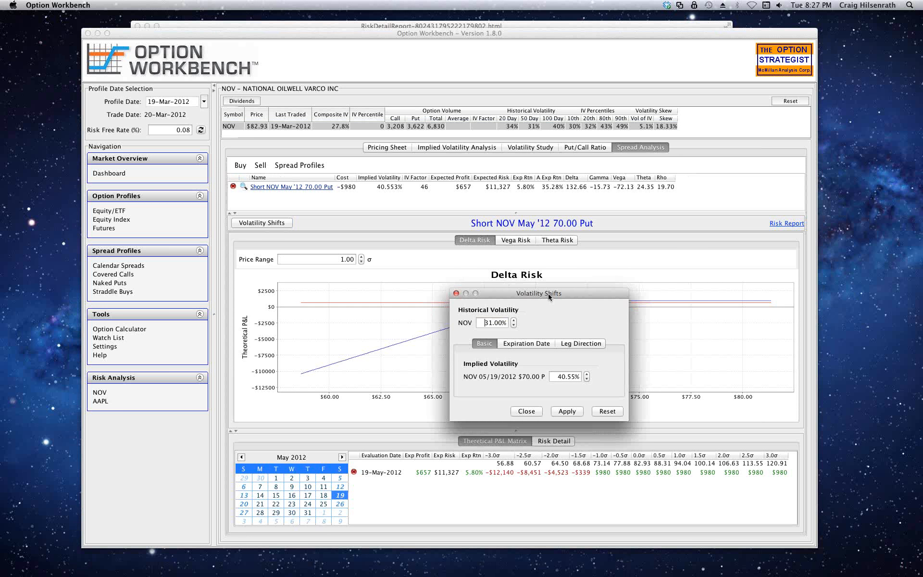
left_click_drag(548, 295, 578, 203)
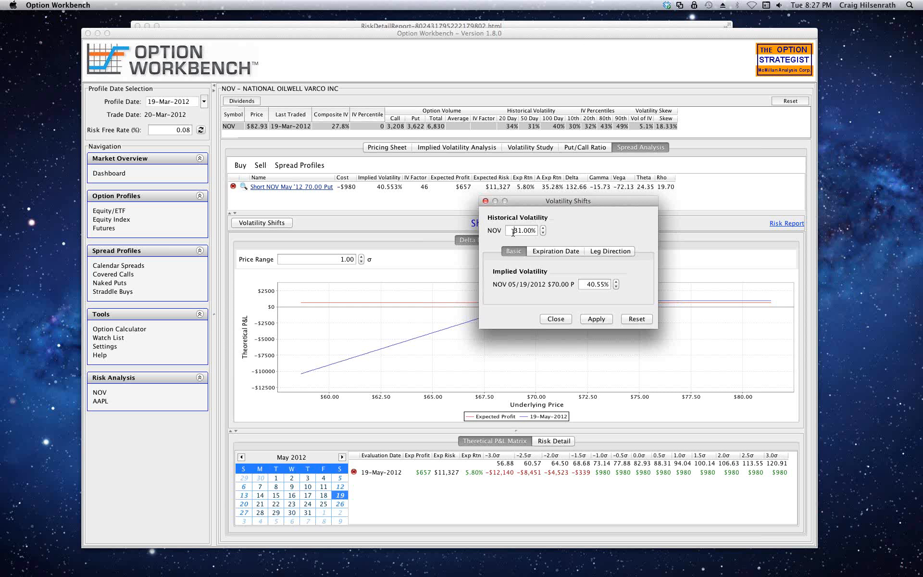
left_click(543, 229)
left_click(543, 229)
left_click(595, 319)
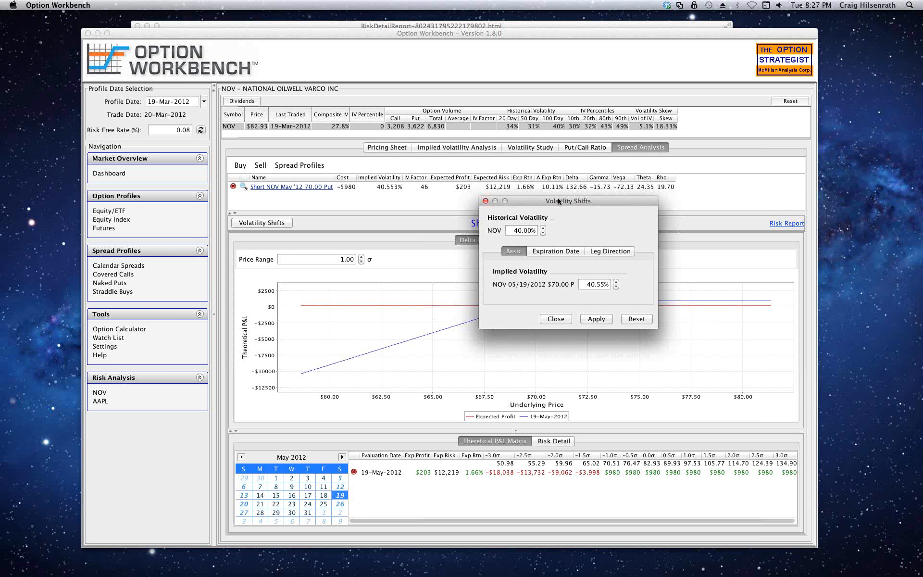
- Set NOV's historical volatility back to 31% and apply it to compare the expected profit
left_click_drag(559, 201, 548, 203)
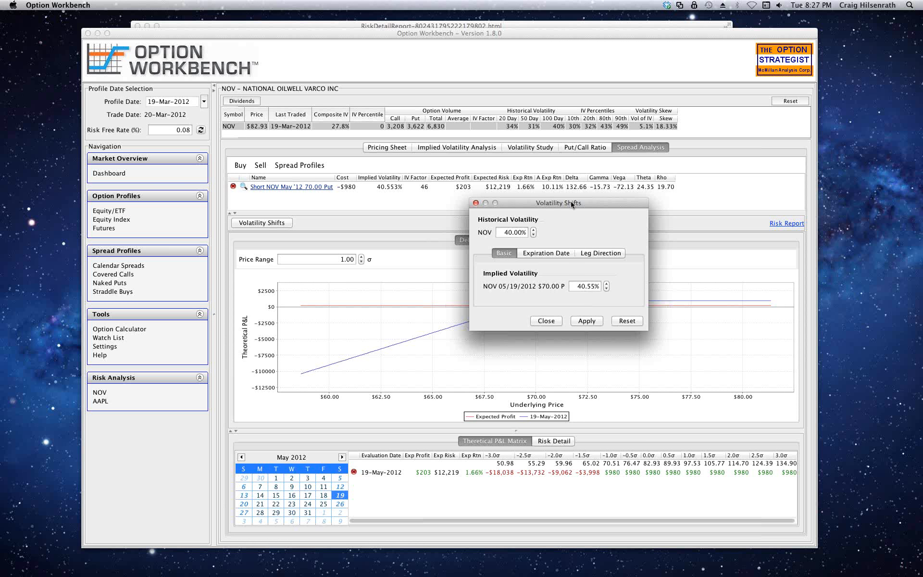
left_click_drag(572, 205, 586, 204)
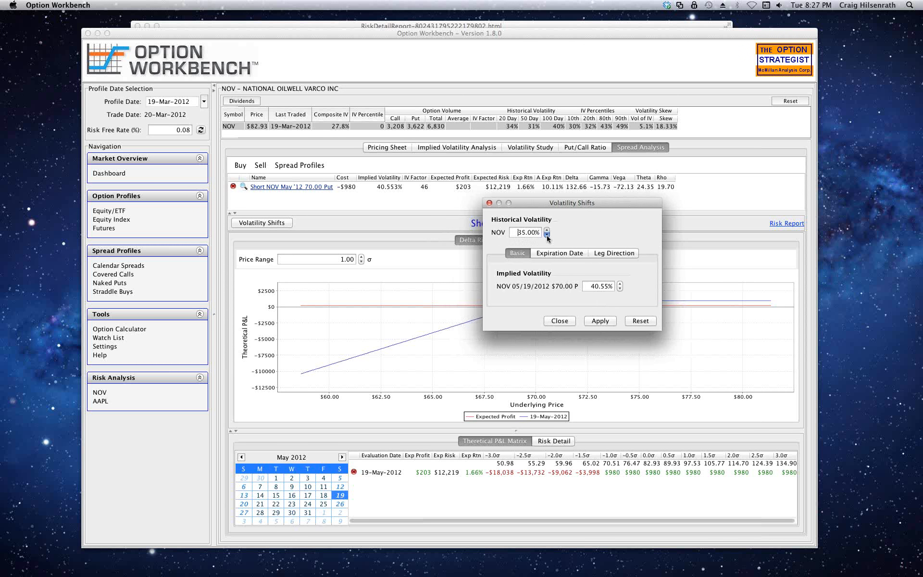
left_click(546, 235)
left_click(601, 322)
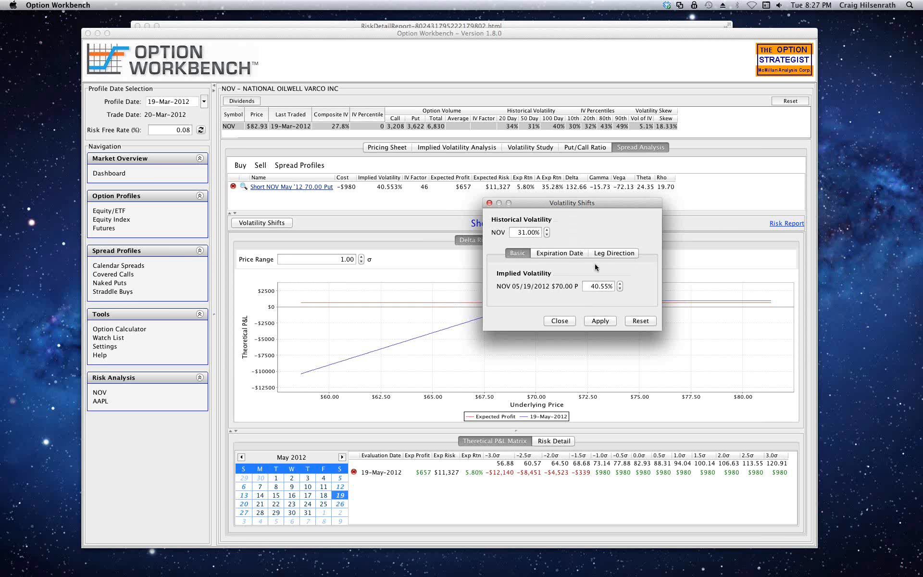
- Apply a 40% historical volatility for NOV, set the May 70 put's implied volatility to 50.55%, and close the volatility shifts
left_click(547, 230)
left_click(601, 321)
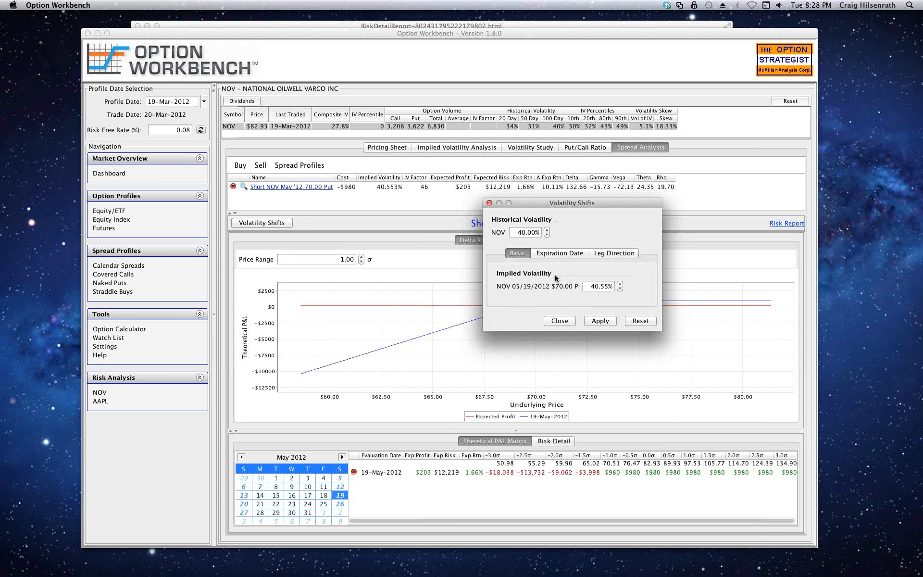
left_click(620, 286)
left_click(620, 284)
left_click_drag(573, 205, 577, 146)
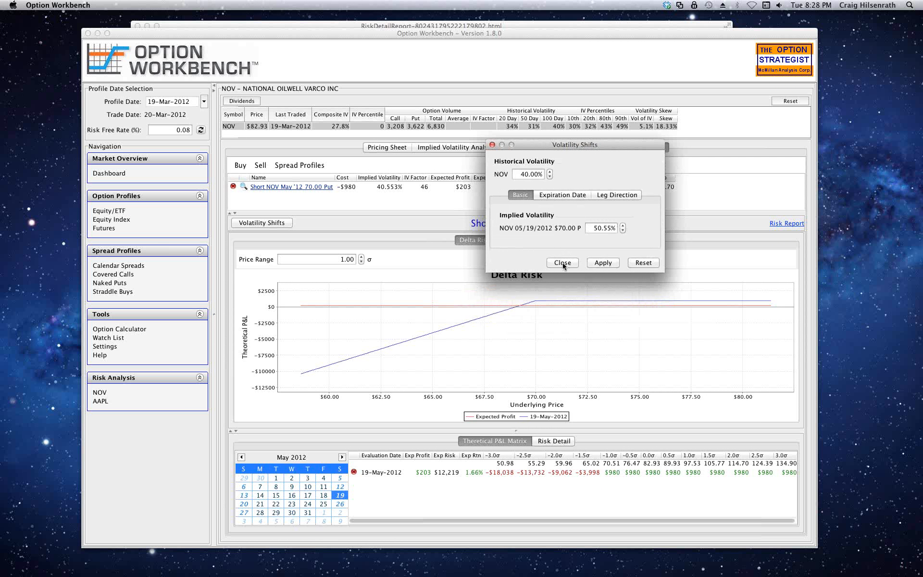
left_click(562, 263)
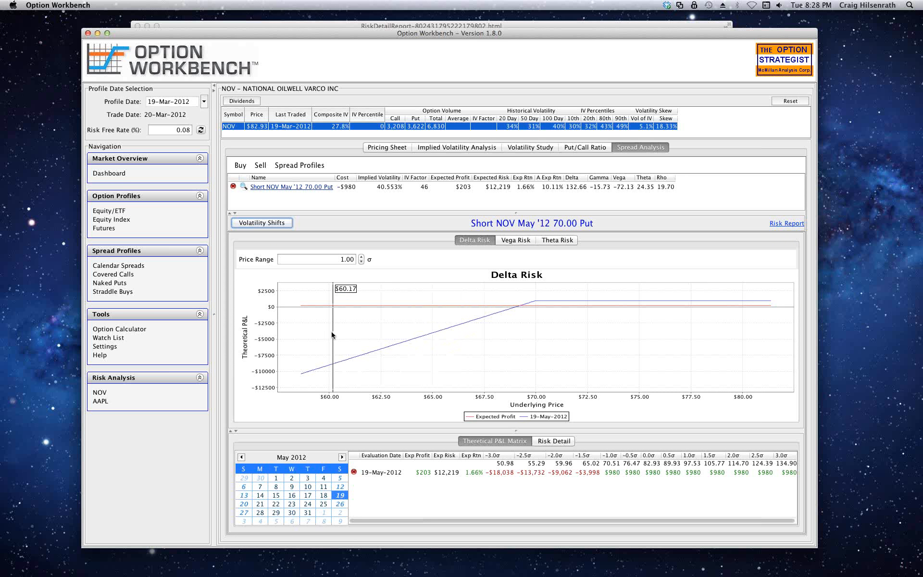
- Add 30-Apr-2012, 07-May-2012 and 14-May-2012 as evaluation dates for the NOV short put
left_click(260, 478)
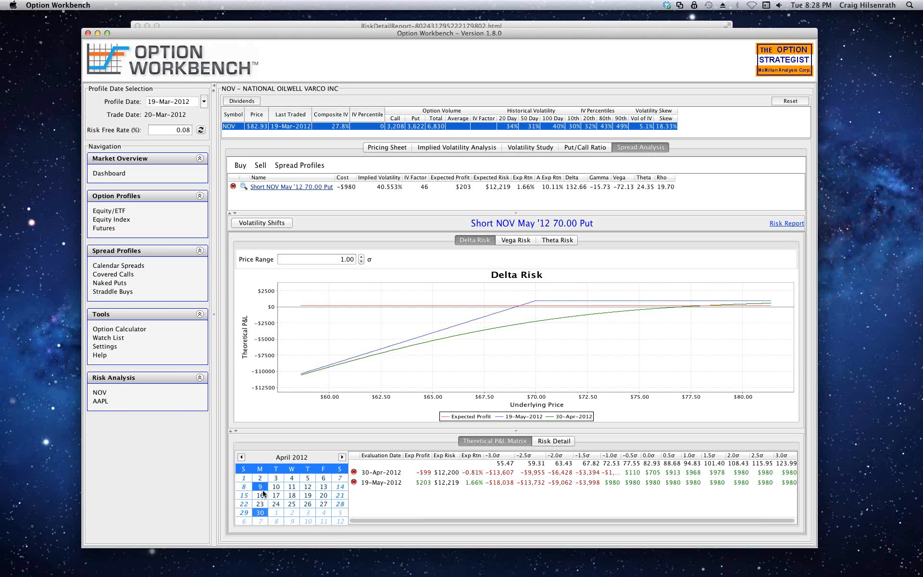
left_click(260, 520)
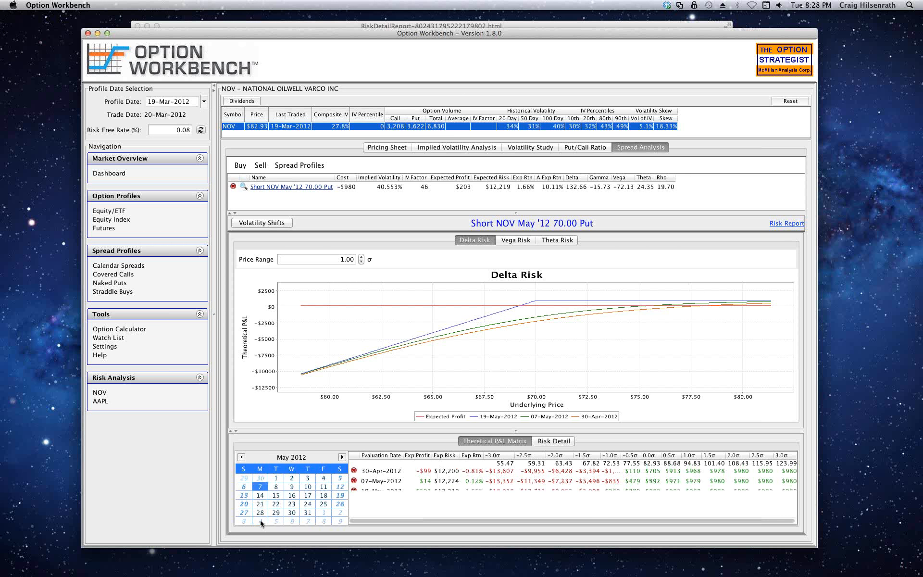
left_click(260, 495)
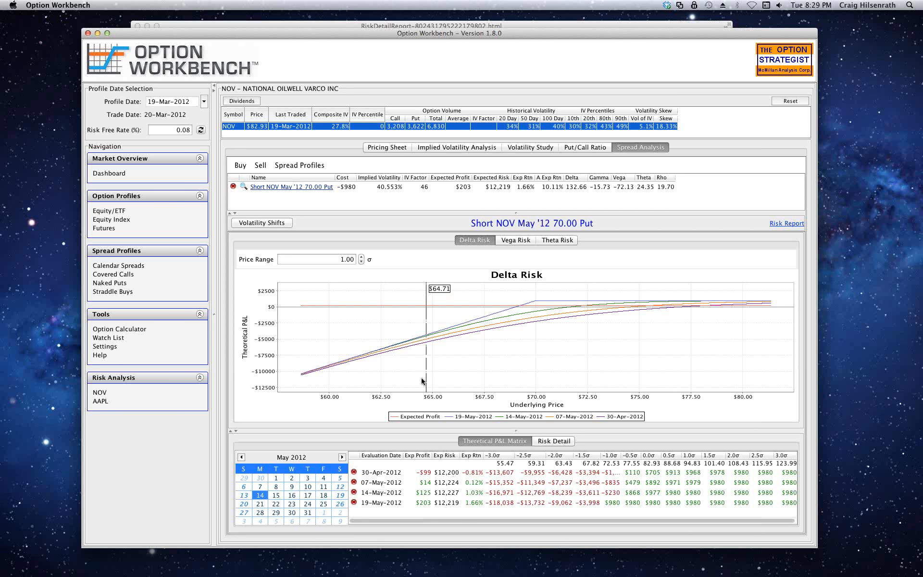
- Examine the short put's Vega Risk and Theta Risk charts with the added evaluation dates, and return to Delta Risk
left_click(515, 241)
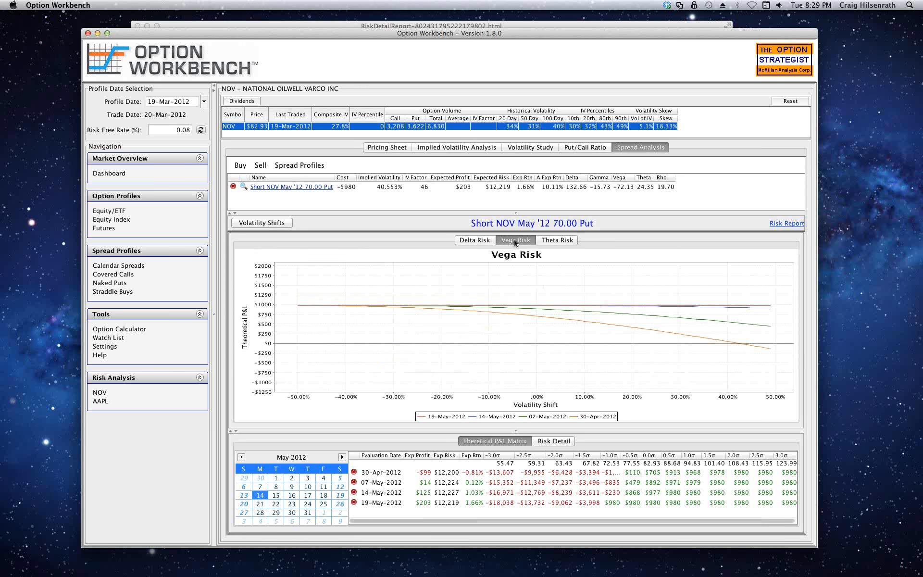
left_click(553, 244)
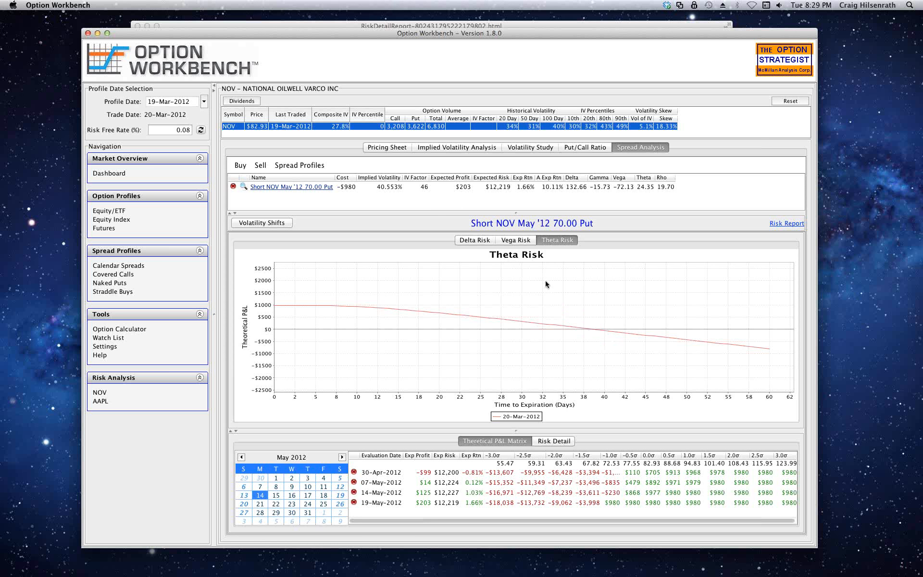
left_click(472, 241)
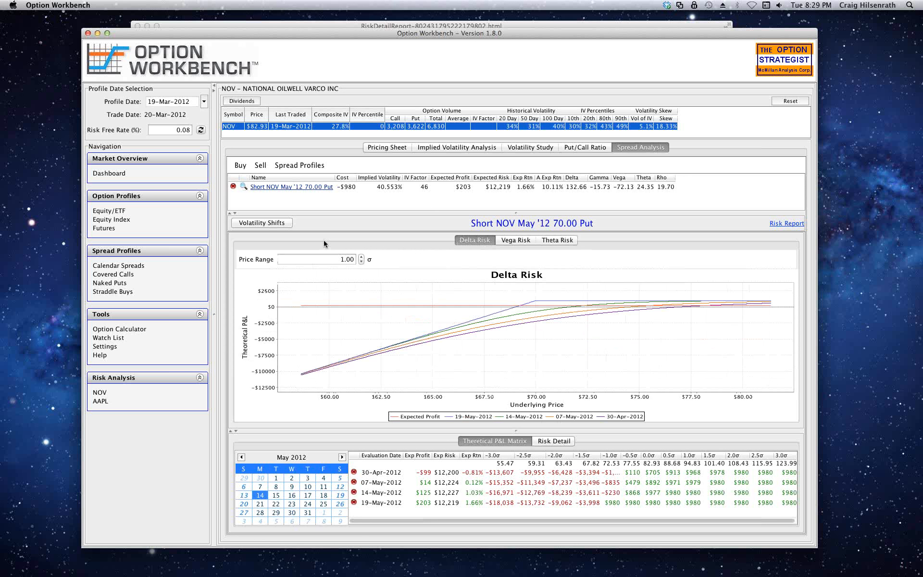
- Raise the NOV May 70 put's implied volatility to 60.55% in the volatility shifts and apply it
left_click(283, 224)
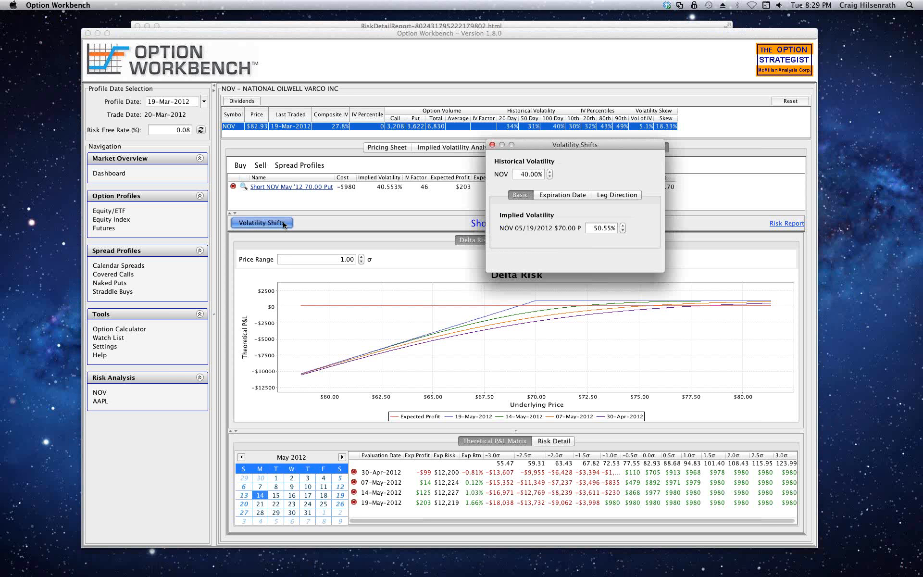
left_click(623, 226)
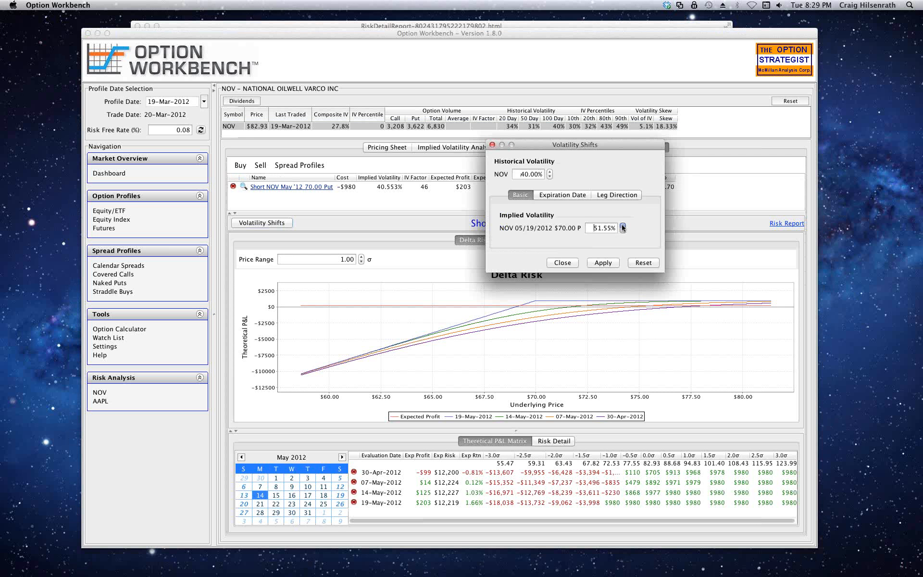
left_click(623, 227)
left_click(623, 226)
left_click(623, 226)
left_click(622, 226)
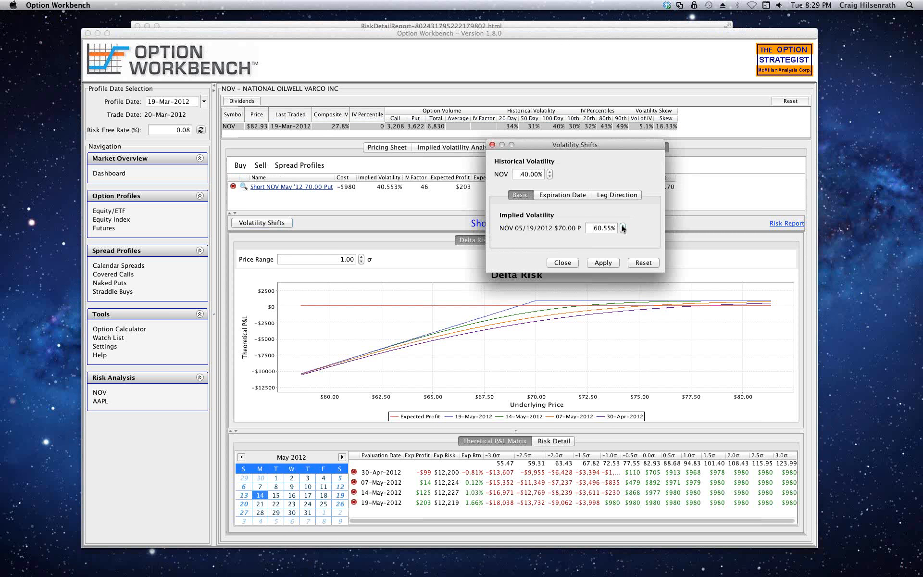
left_click(602, 263)
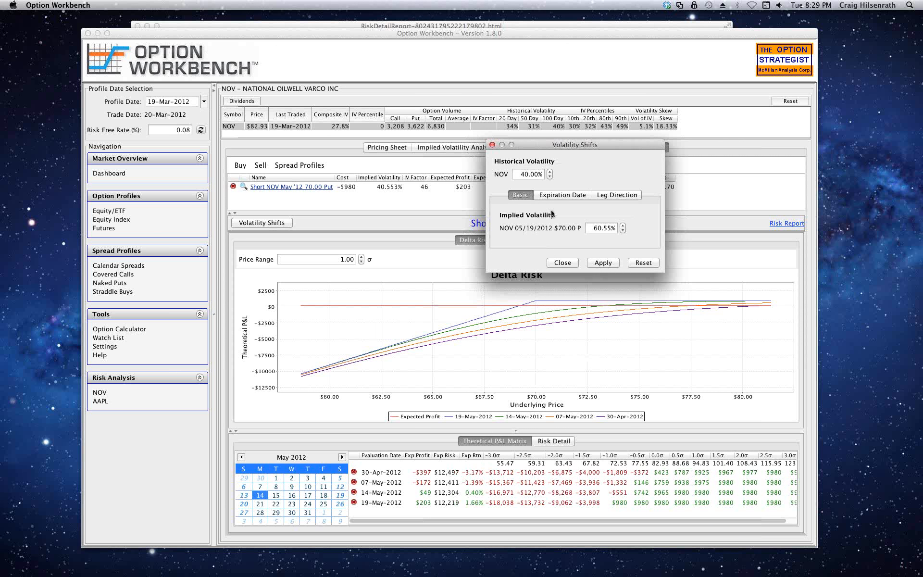
- Raise NOV's historical volatility to 45%, apply it, and close the volatility shifts
left_click(550, 172)
left_click(550, 172)
left_click(551, 172)
left_click(604, 264)
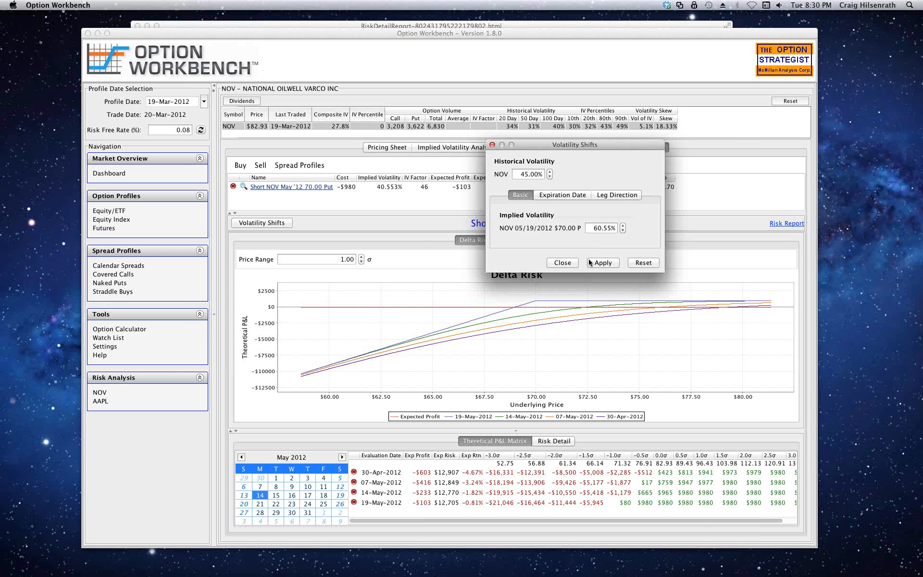
left_click(563, 263)
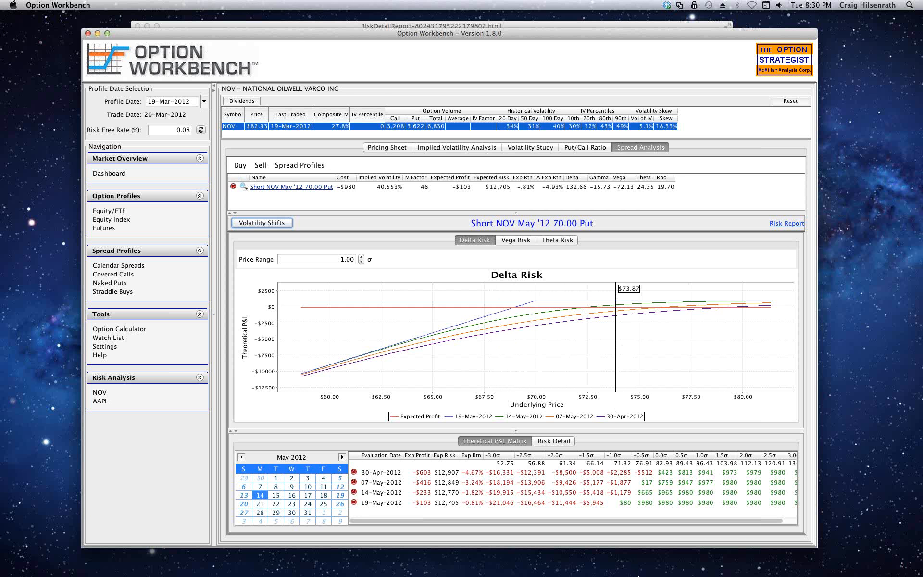
- Switch to the Risk Analysis.key presentation in Keynote
mouse_move(646, 574)
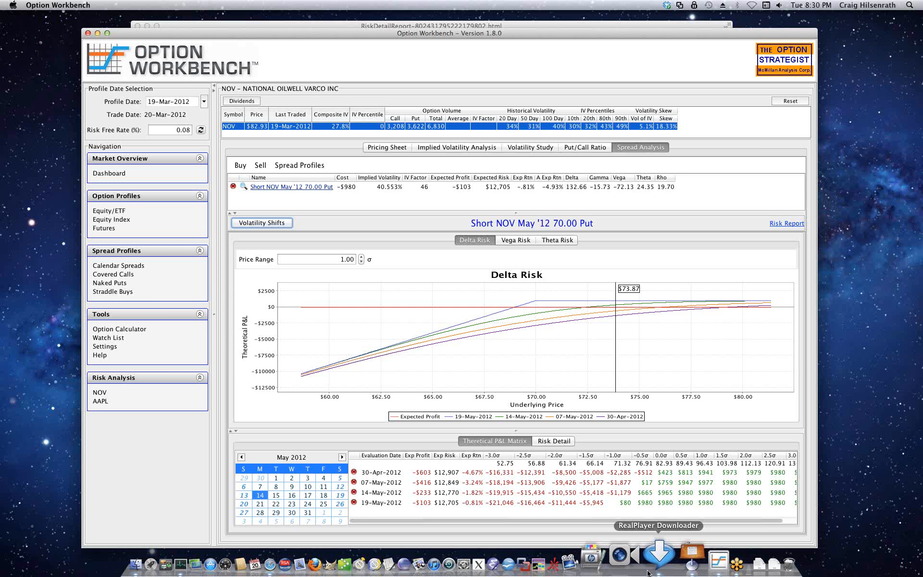
left_click(671, 559)
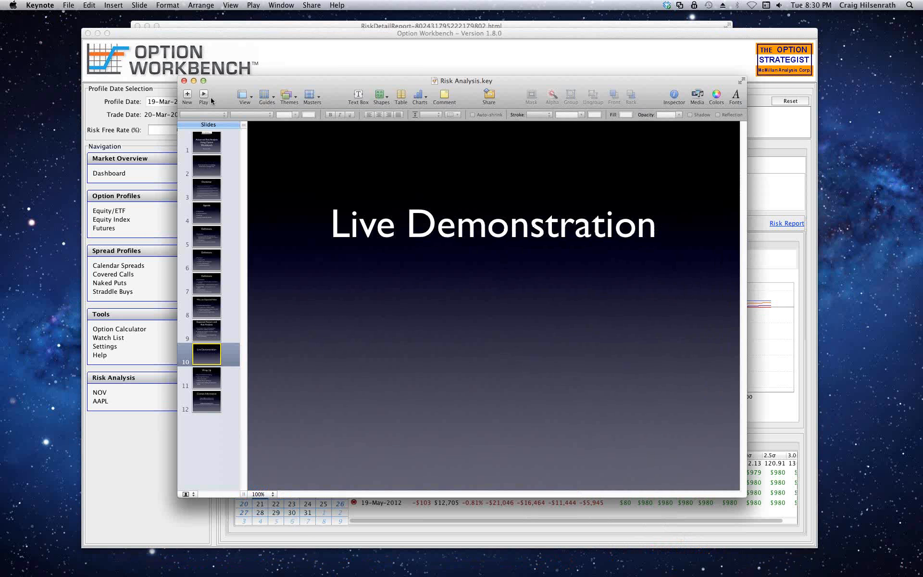
- Start the slideshow from the Live Demonstration slide and advance to the Wrap Up slide
left_click(209, 99)
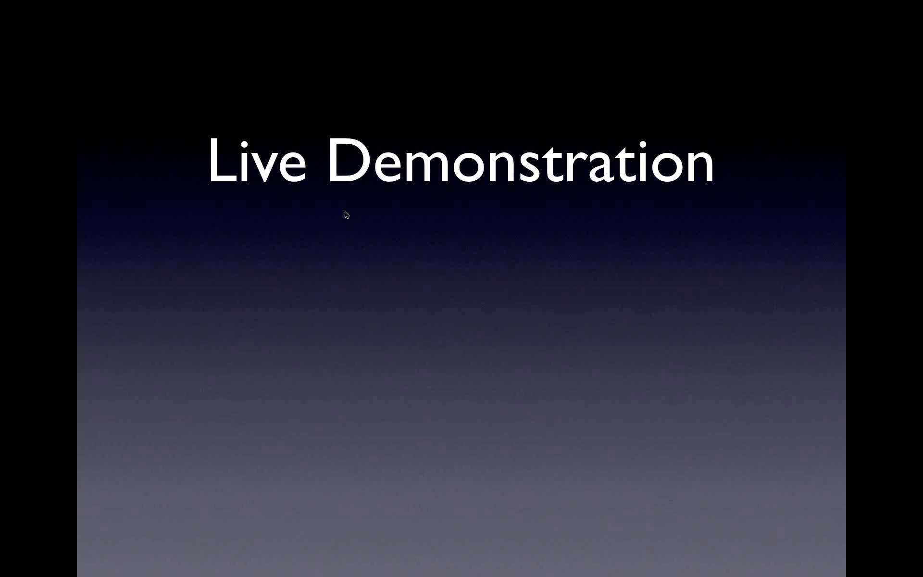
left_click(345, 212)
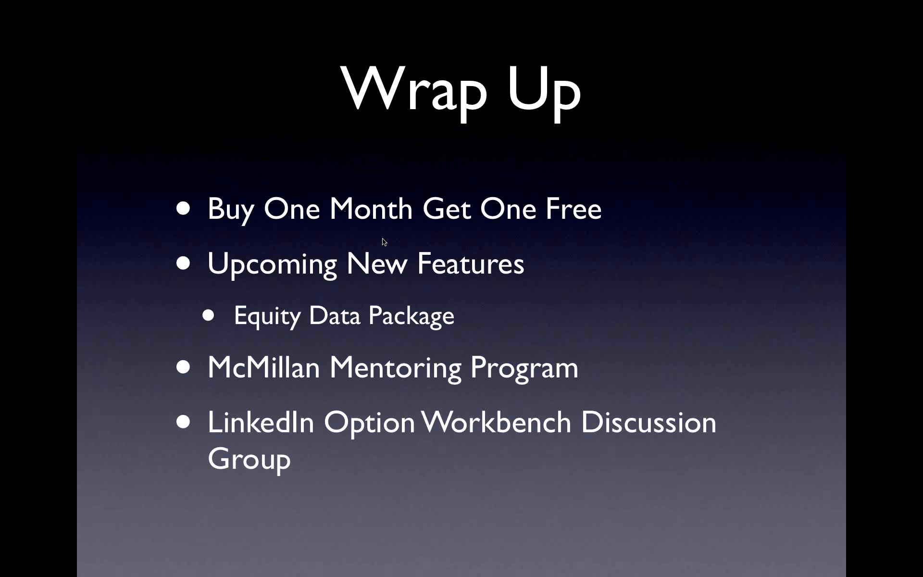
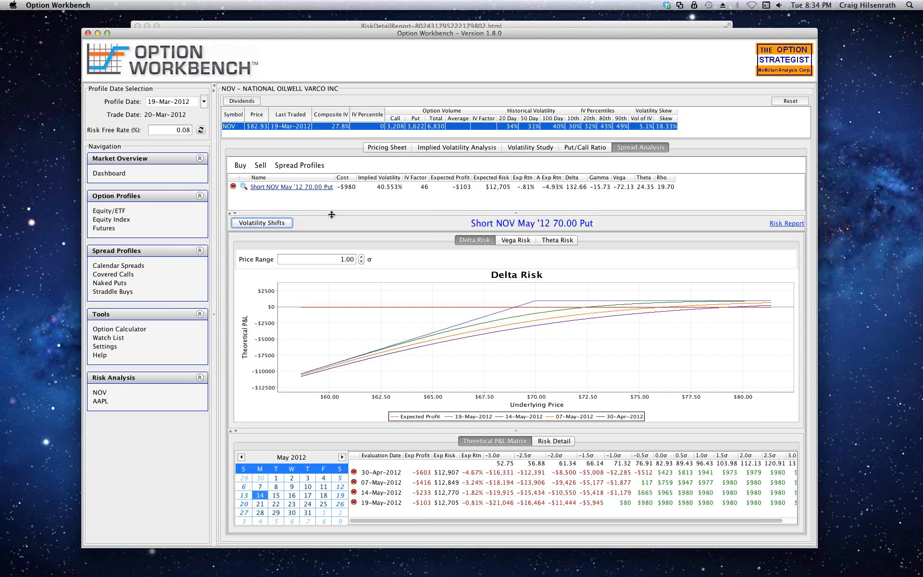
- Filter the Equity/ETF profiles with the saved formula and(ivptile <= 32, totalvolume >= 3000, skew >= 10%, price >= 25, price <= 150, compiv / hv50 <= 0.9) for all symbols
left_click(116, 212)
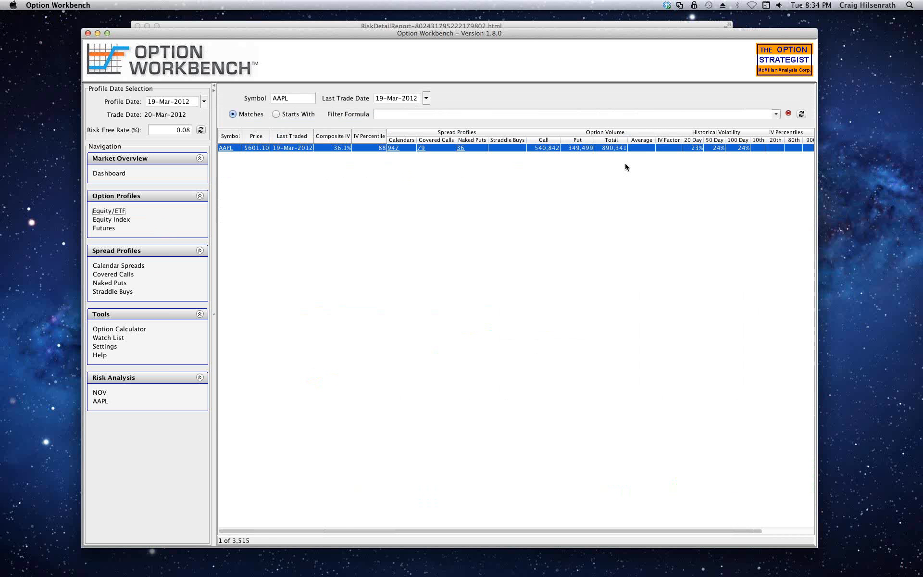
left_click(776, 114)
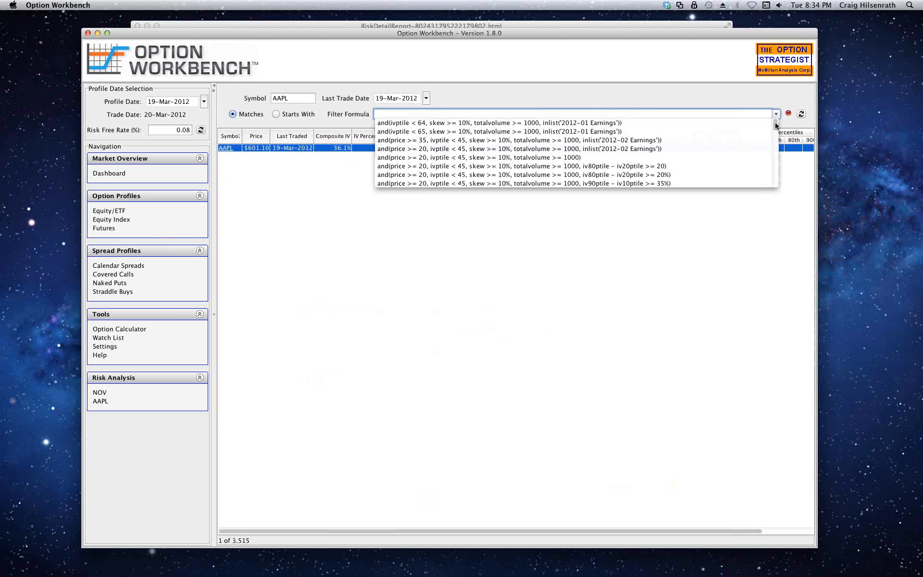
left_click_drag(776, 125, 774, 185)
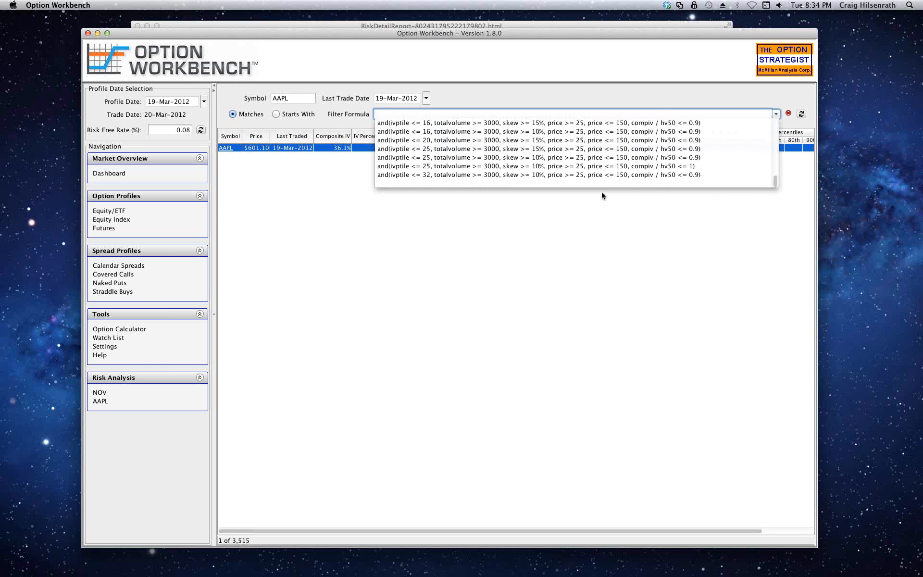
left_click(558, 176)
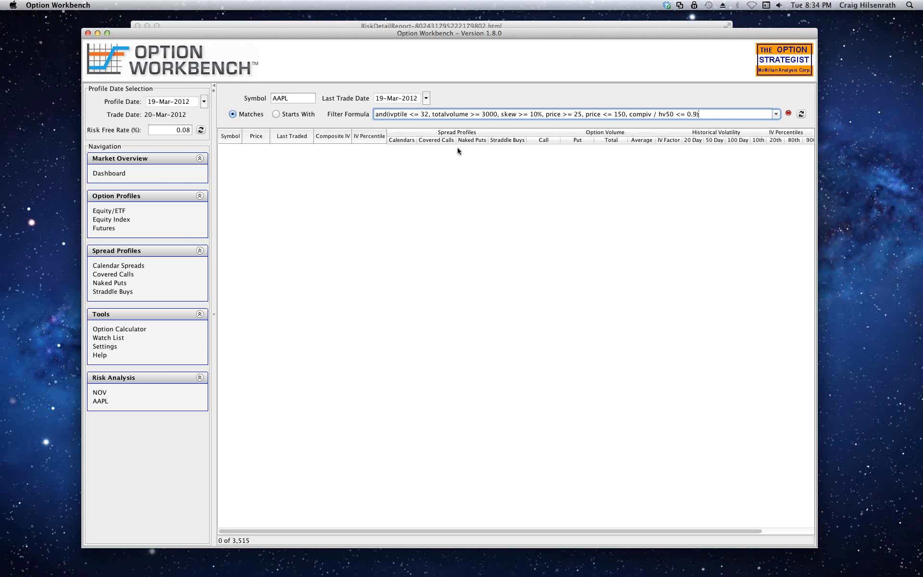
double_click(286, 98)
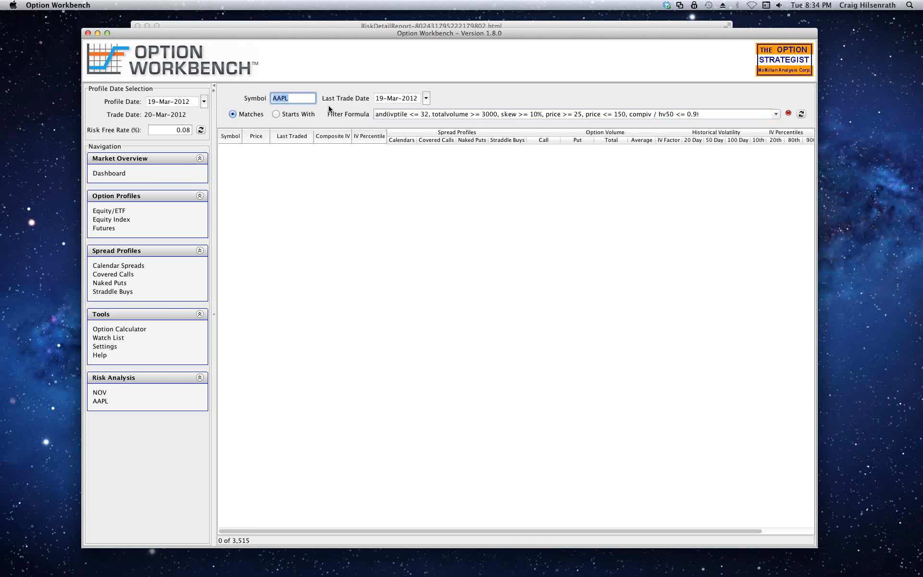
key("BackSpace")
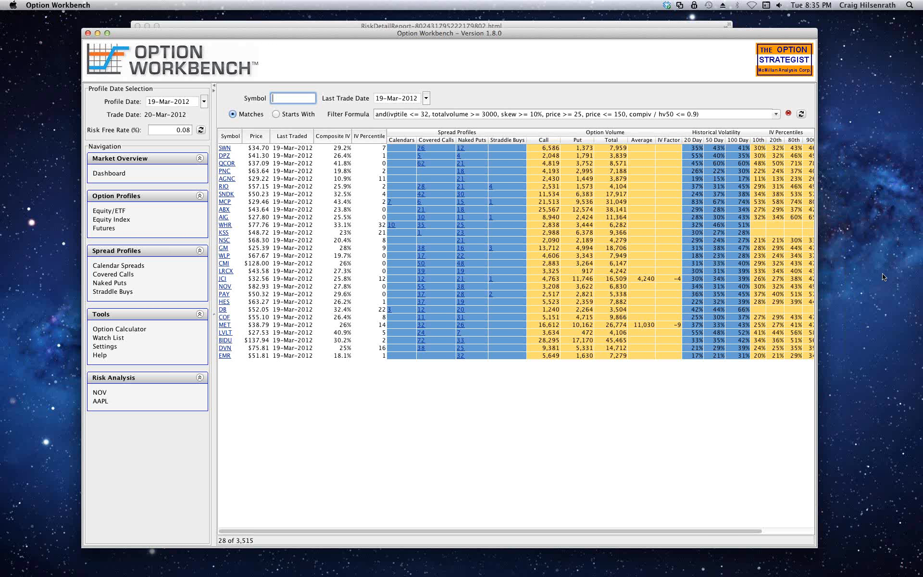
- Read the Filter Formulae topic under Filtering and Sorting in the help, enlarging the window for legibility, and close it
key("super+Tab")
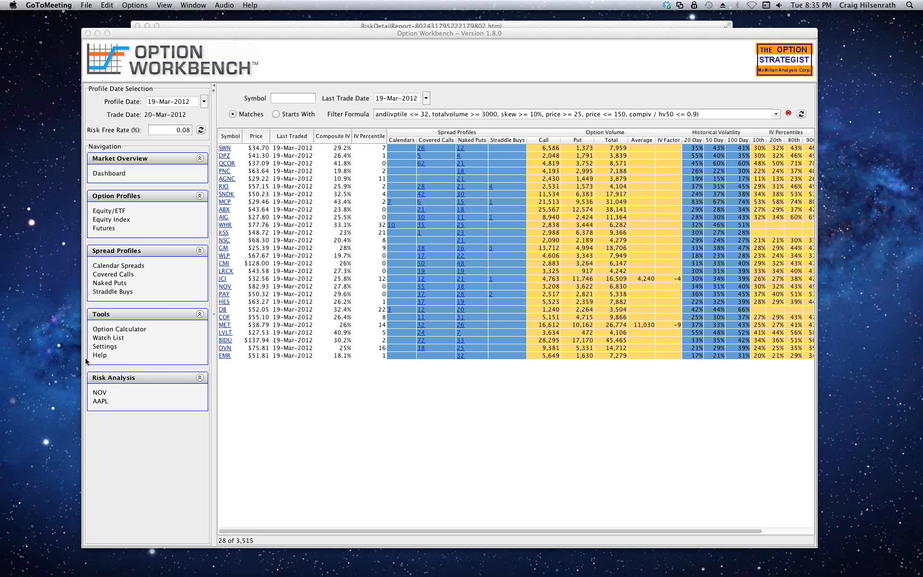
left_click(98, 357)
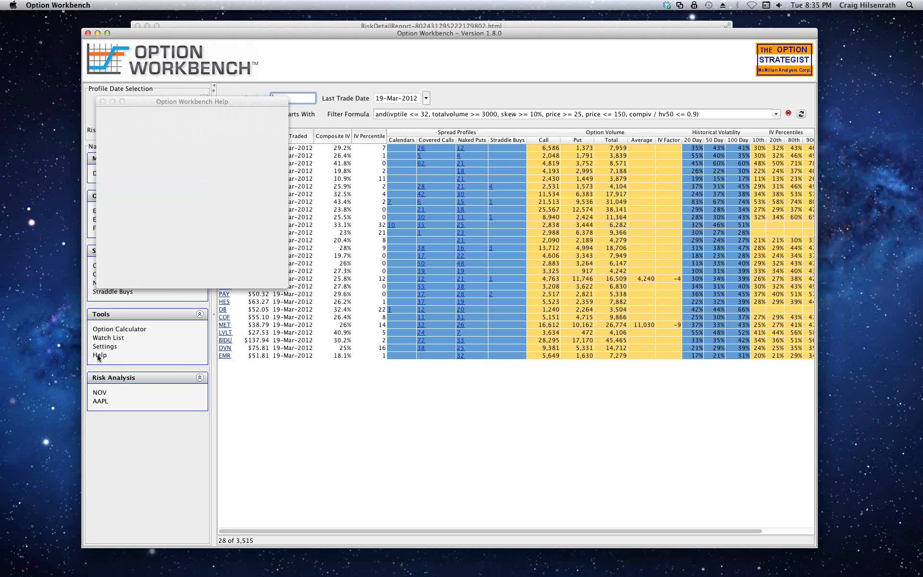
left_click_drag(287, 286, 578, 399)
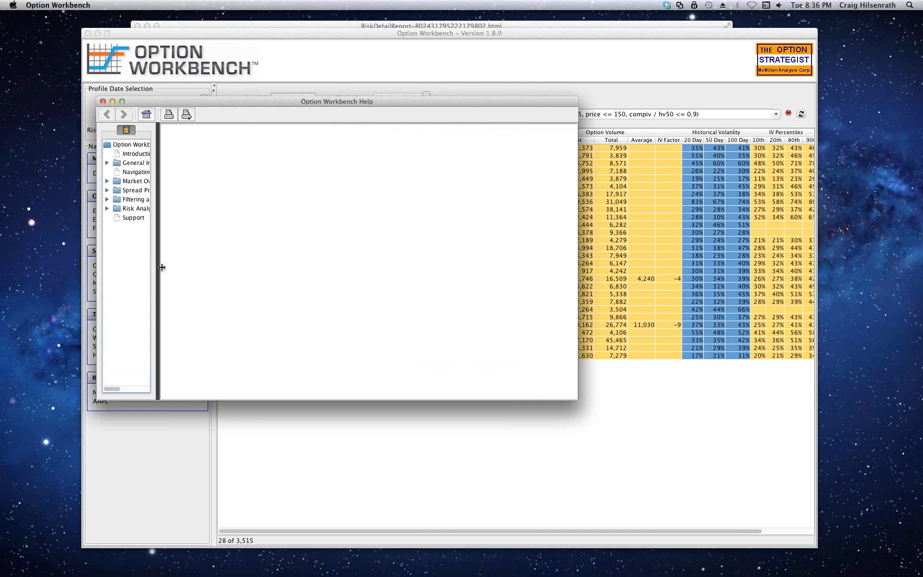
left_click_drag(160, 264, 222, 264)
left_click(141, 199)
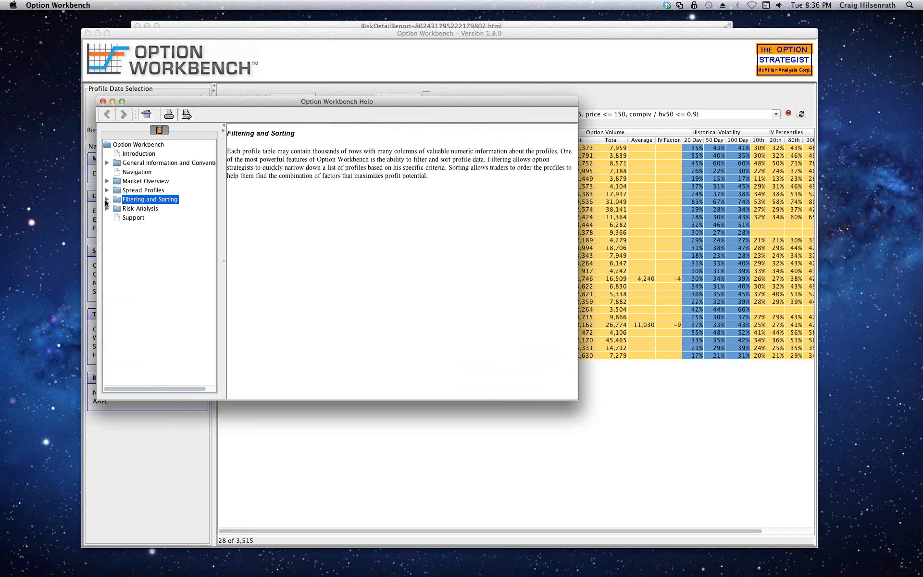
left_click(108, 199)
left_click(153, 209)
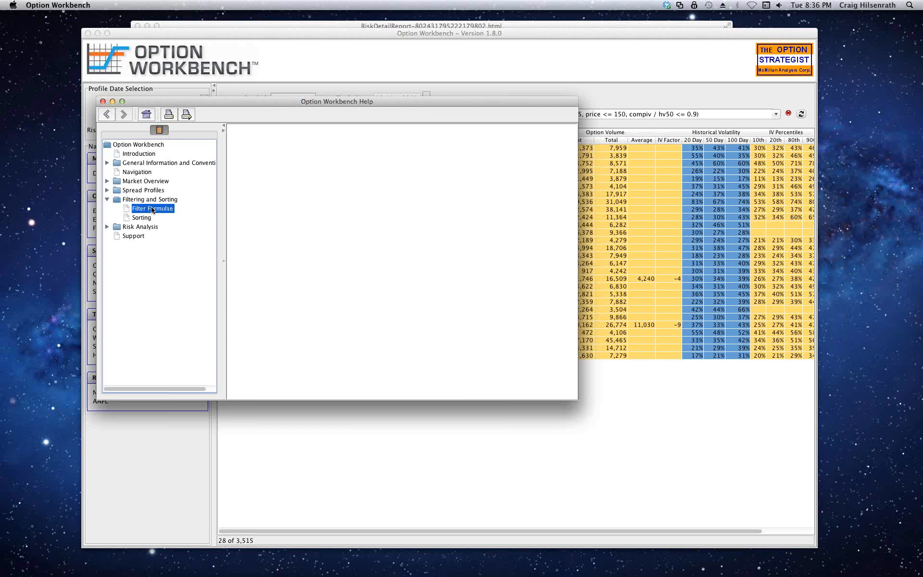
left_click_drag(577, 399, 605, 466)
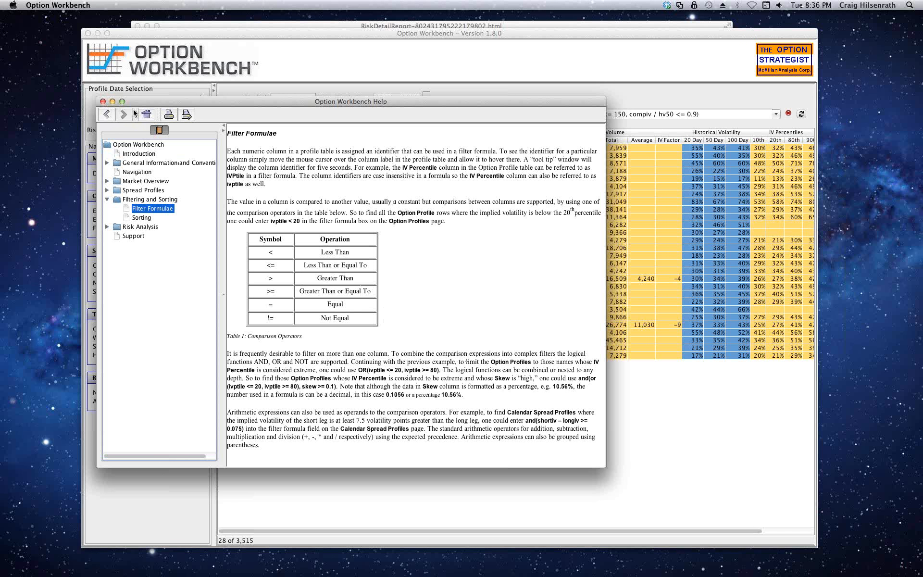
left_click(103, 102)
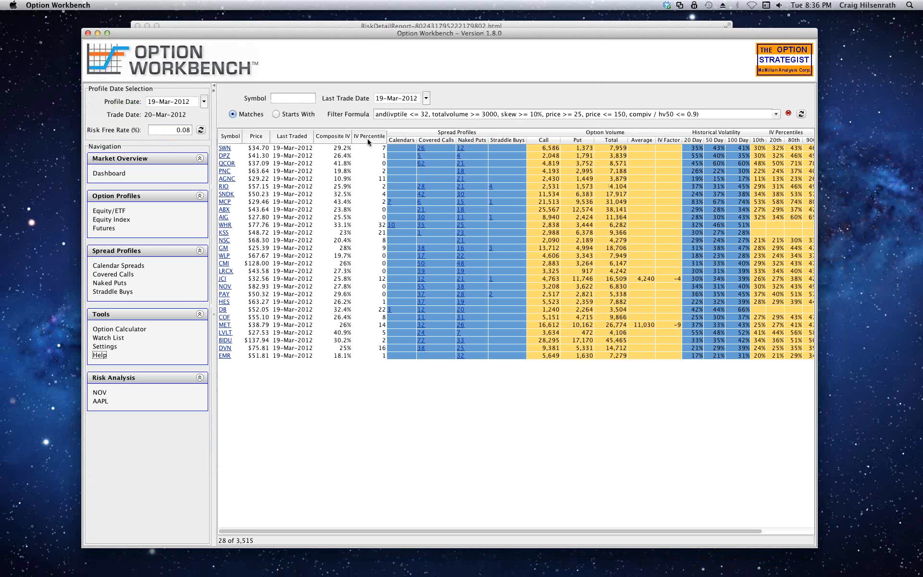
- Sort the filtered equity profiles by ascending IV Percentile and widen that column to fit its heading
left_click(368, 137)
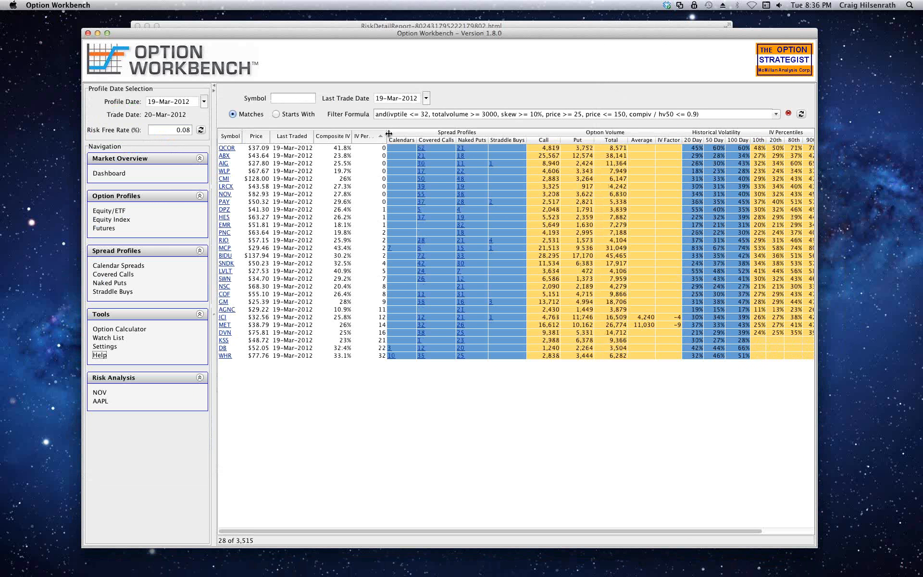
left_click_drag(389, 134, 406, 136)
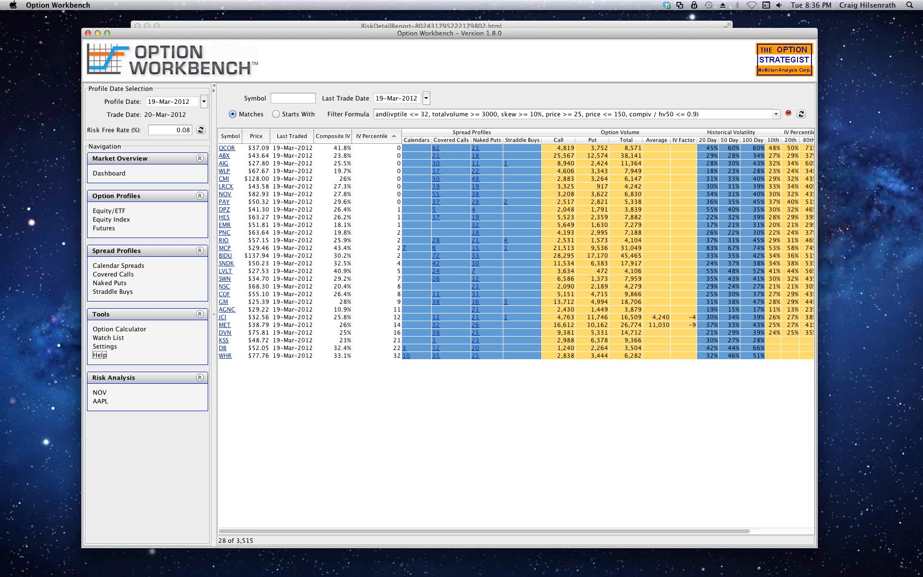
key("super+Tab")
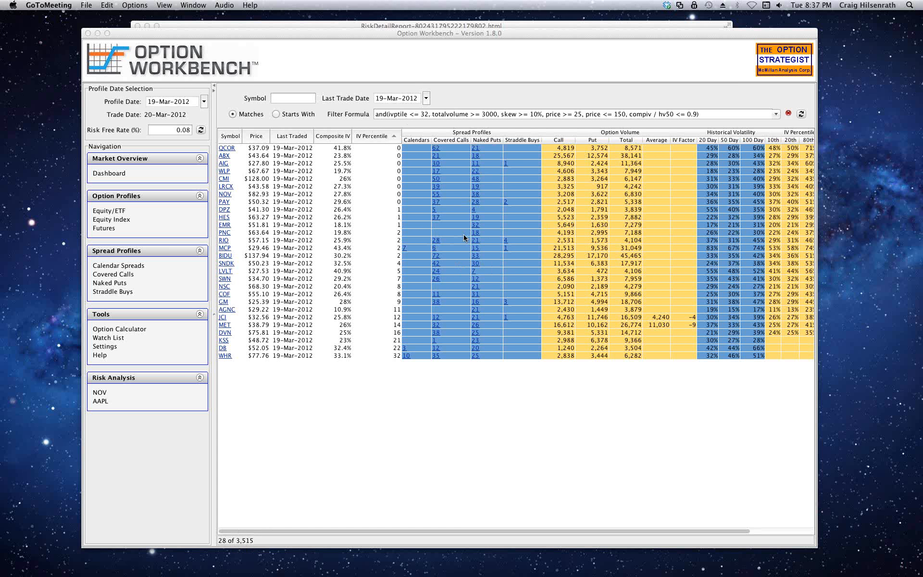
- Open the Calendar Spreads profiles and look through the saved filter formulas without choosing one
left_click(129, 269)
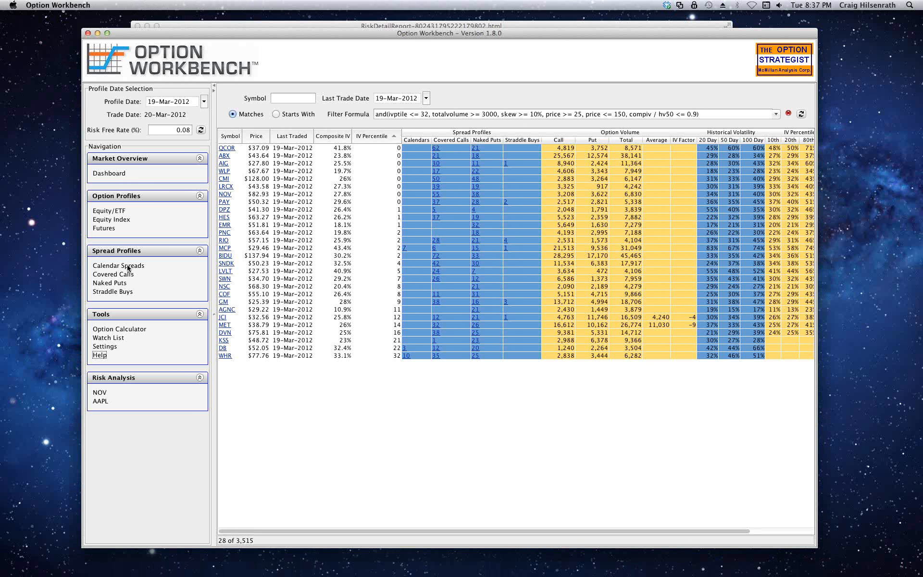
left_click(128, 265)
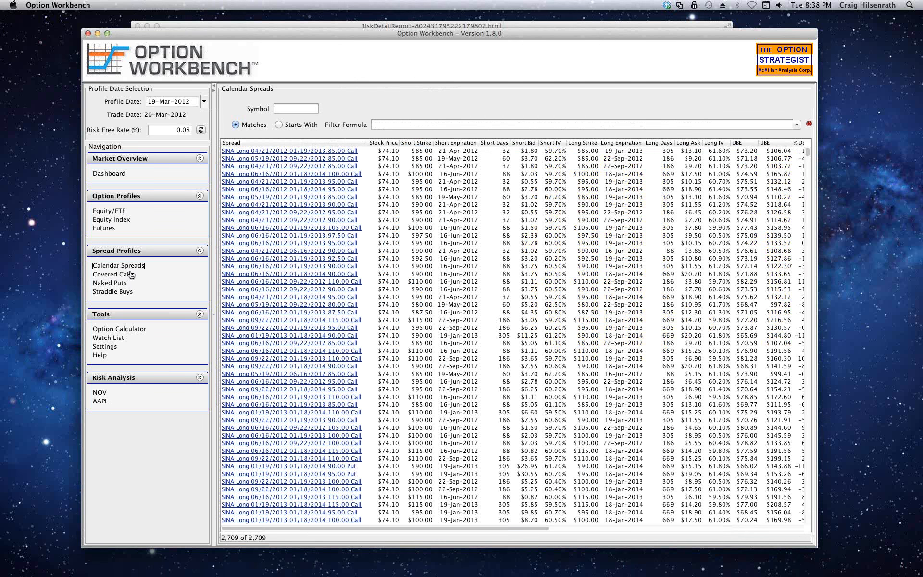
left_click(797, 125)
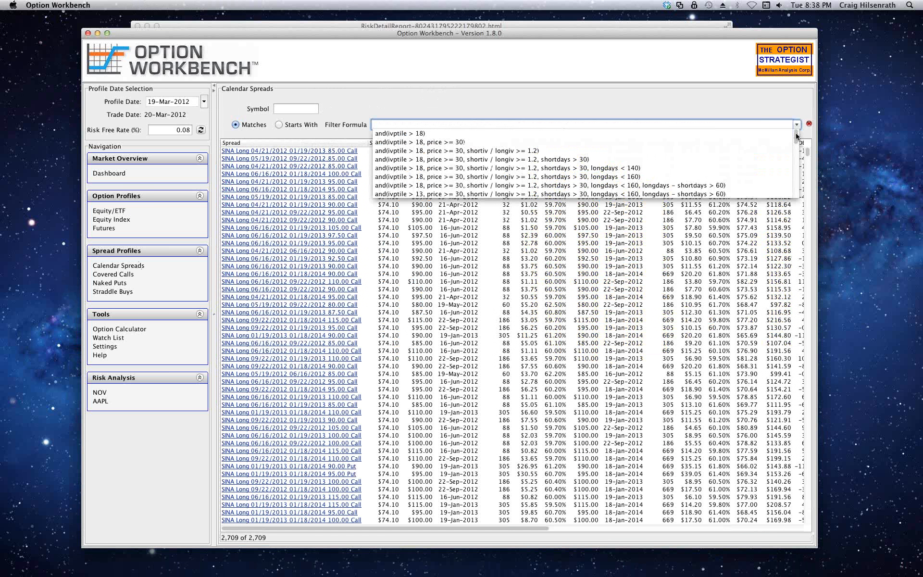
scroll(797, 136, "down", 1)
mouse_move(797, 138)
left_mouse_down()
mouse_move(796, 191)
mouse_move(797, 126)
left_mouse_up()
left_click(796, 125)
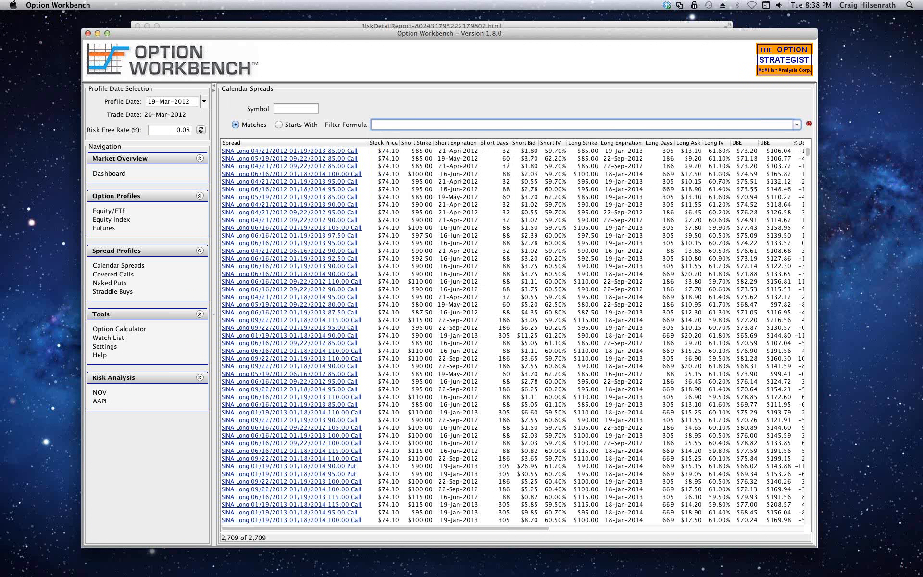
- Filter the calendar spreads with and(shortiv / longiv >= 1.1, totalvolume >= 2500)
key("super+Tab")
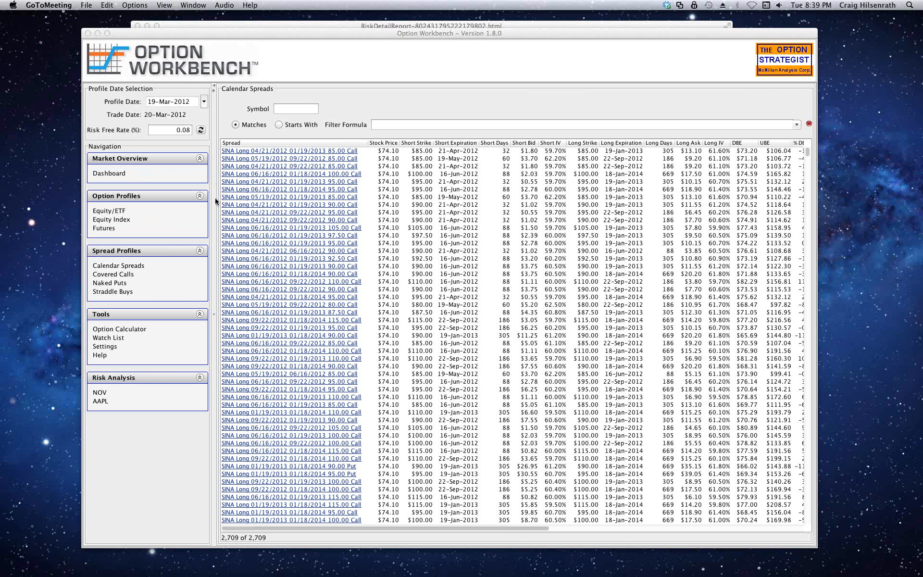
left_click(422, 124)
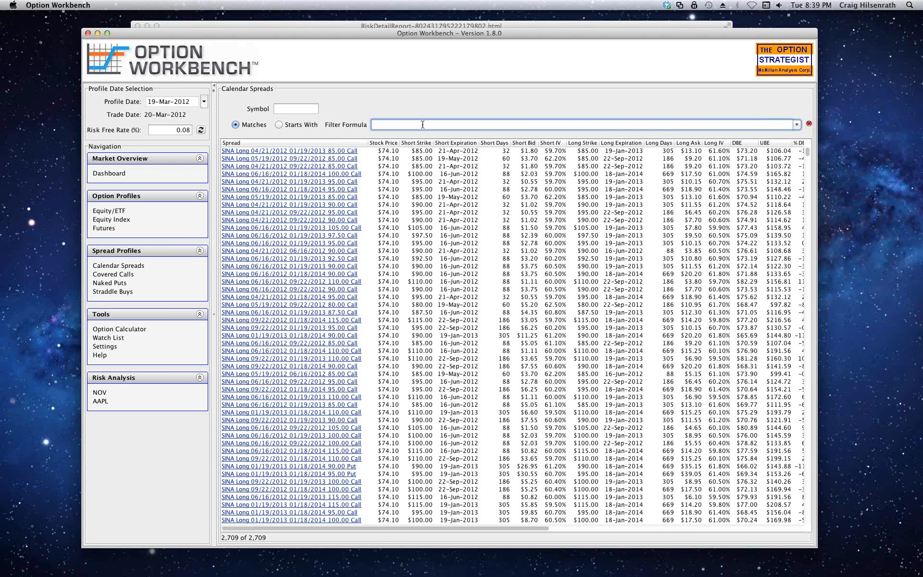
type("and(shortiv / longiv >= 1.1")
key("Return")
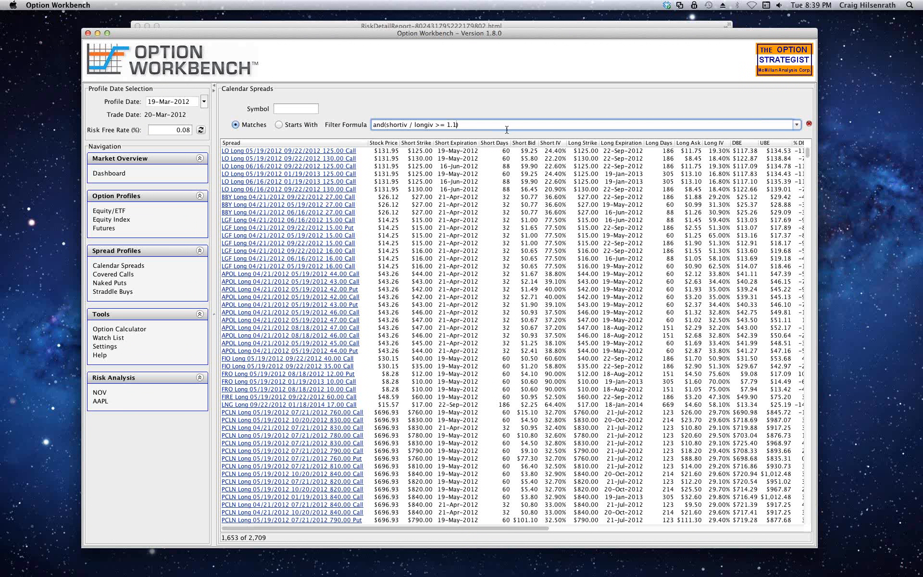
type(", totalvolume >= 2500")
key("Return")
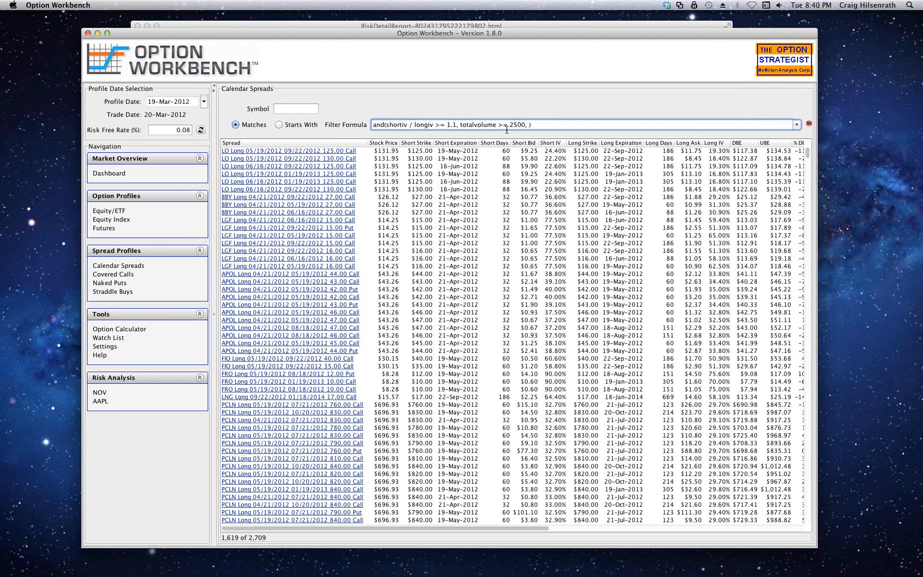
- Extend the calendar spread filter with the conditions shortdays < 45 and longdays < 140
type("shortdays < 45, longdays < ")
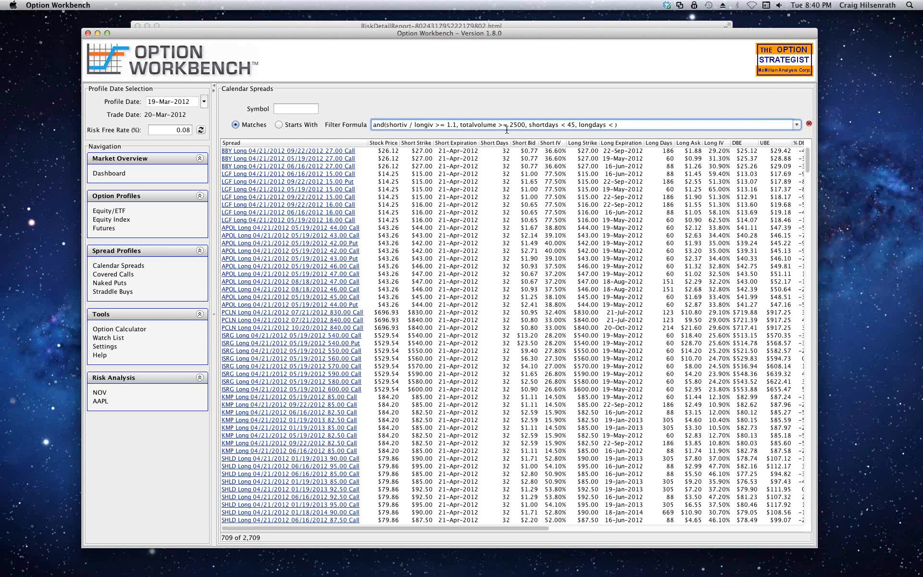
type("140")
key("Return")
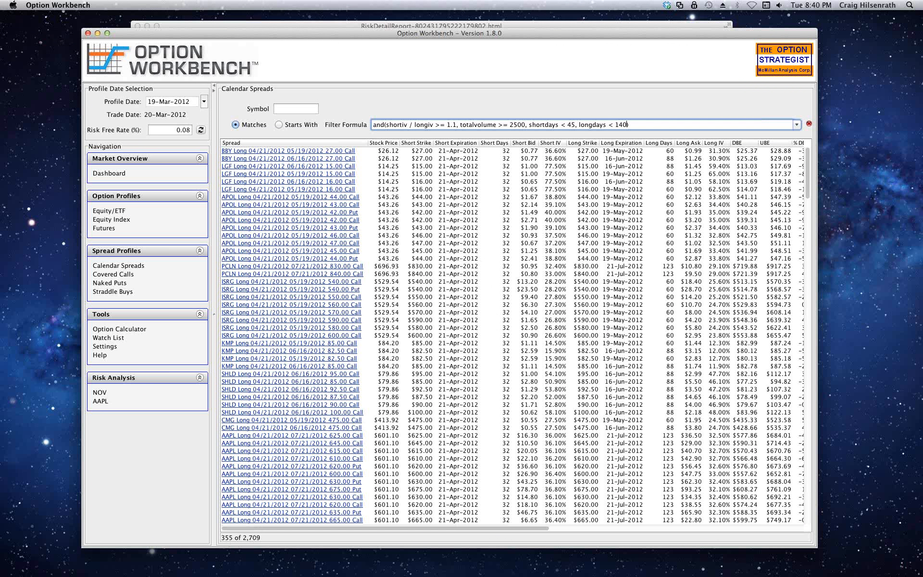
- Review the stored calendar spread formulas and reselect and(shortiv / longiv >= 1.1, totalvolume >= 2500, shortdays < 45, longdays < 140)
key("super+Tab")
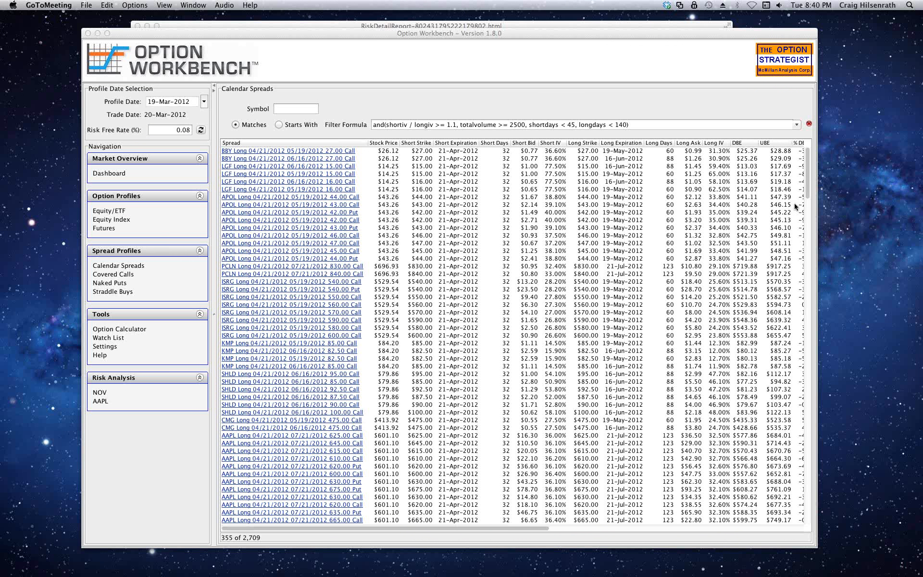
left_click(796, 125)
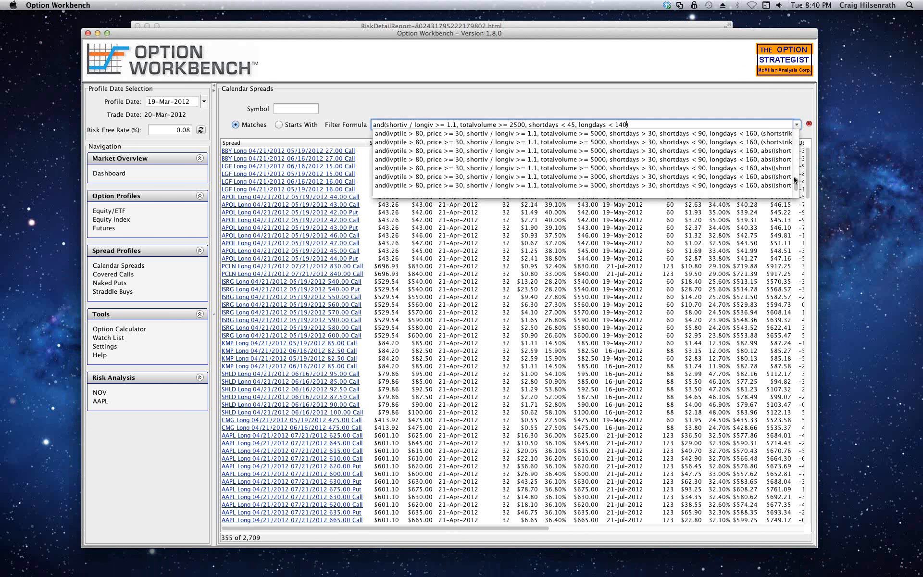
scroll(795, 194, "down", 2)
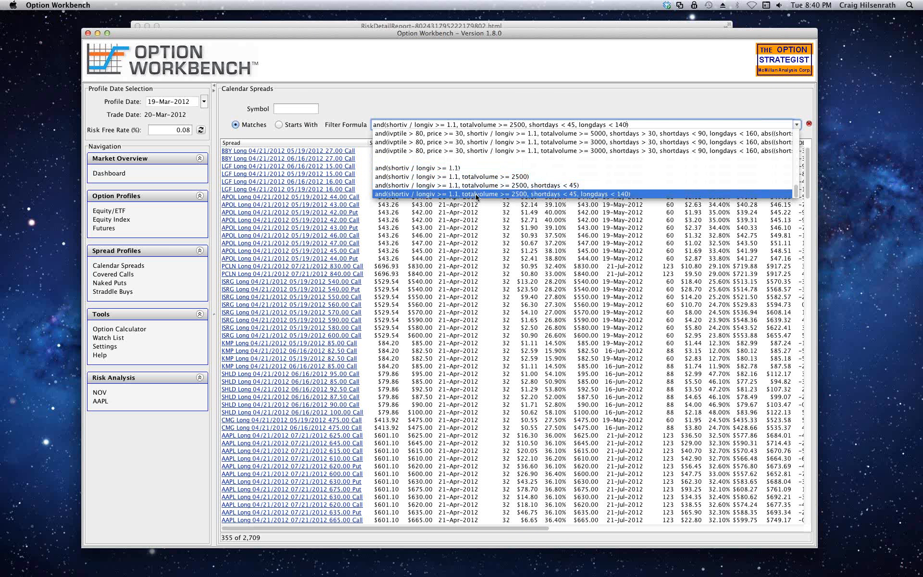
left_click(497, 194)
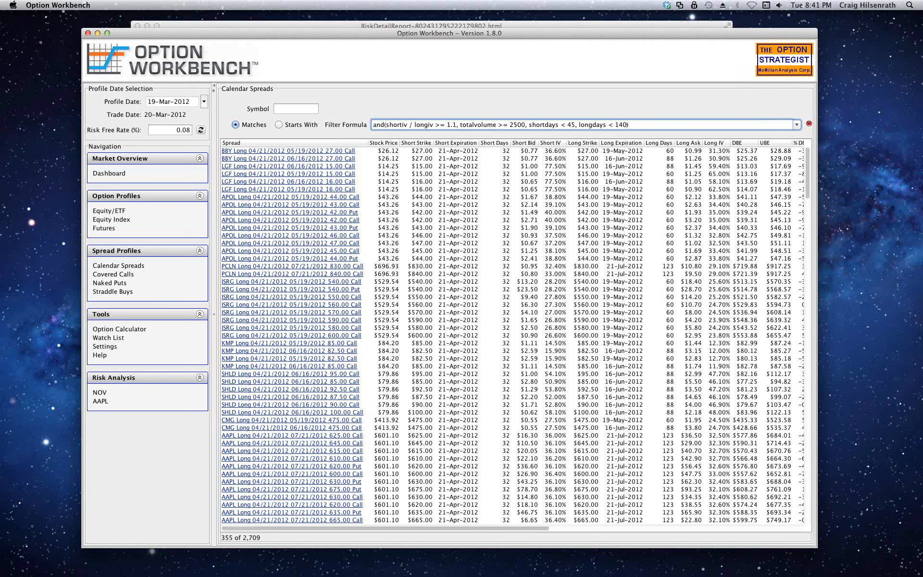
- Leave the filtered calendar spreads and reopen the risk analysis for AAPL
key("super+Tab")
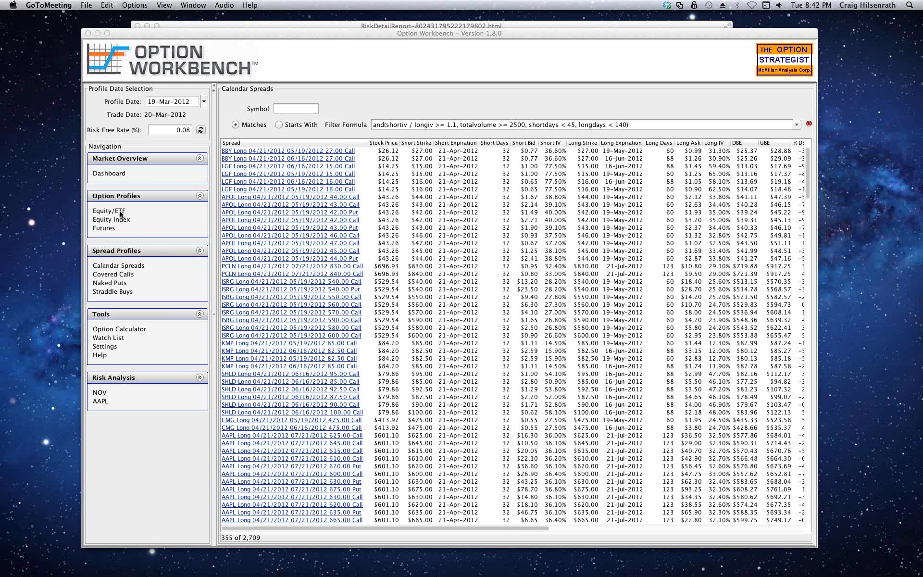
left_click(104, 403)
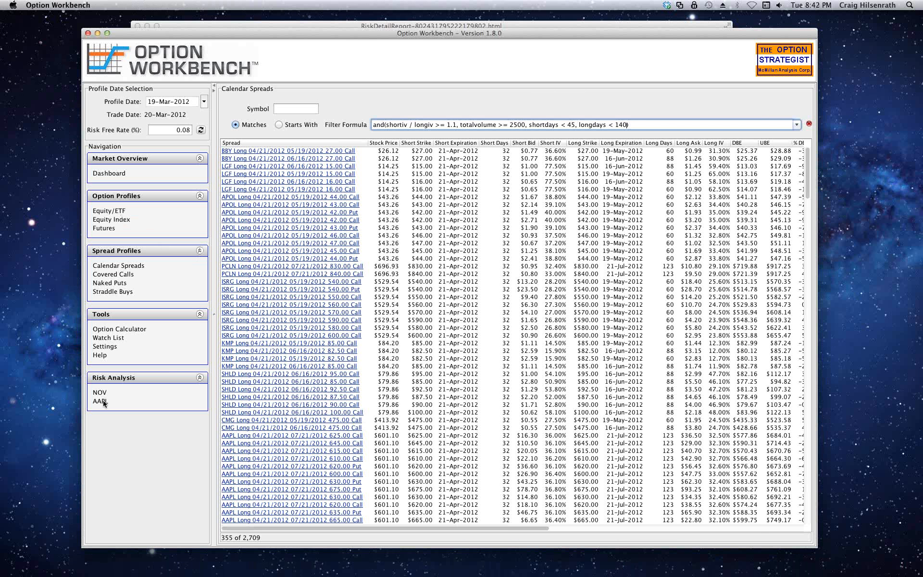
left_click(104, 404)
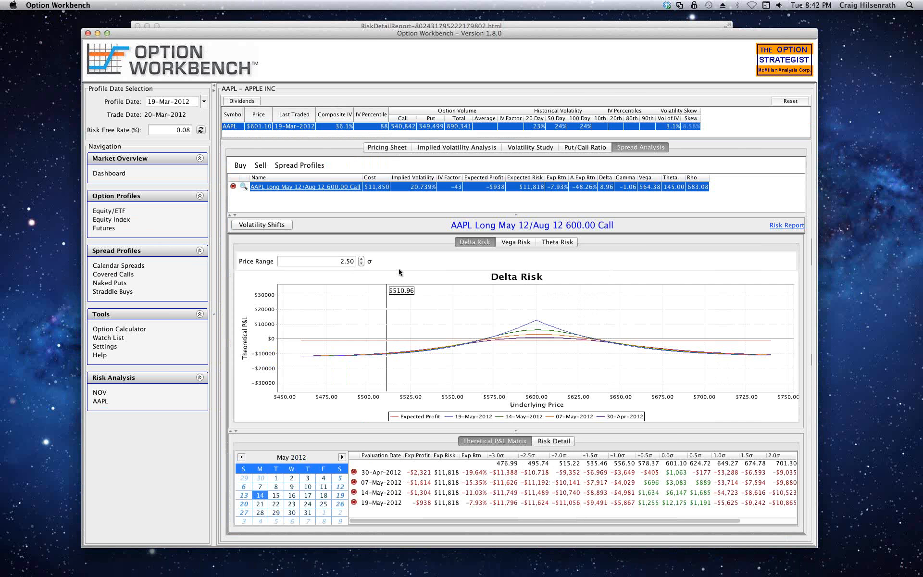
- Set up a sold bull put spread on AAPL with expiration 04/21/2012 and a short leg strike of 580
left_click(261, 166)
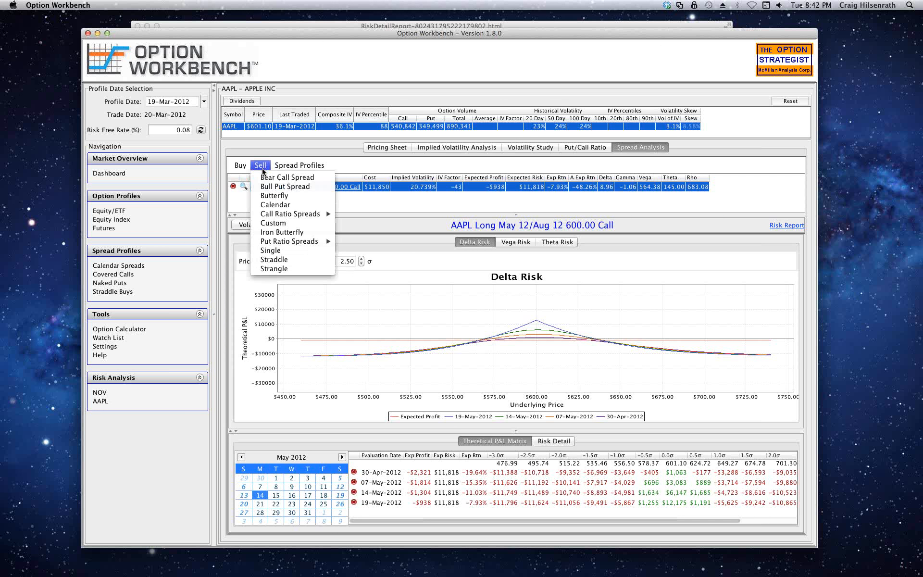
left_click(279, 189)
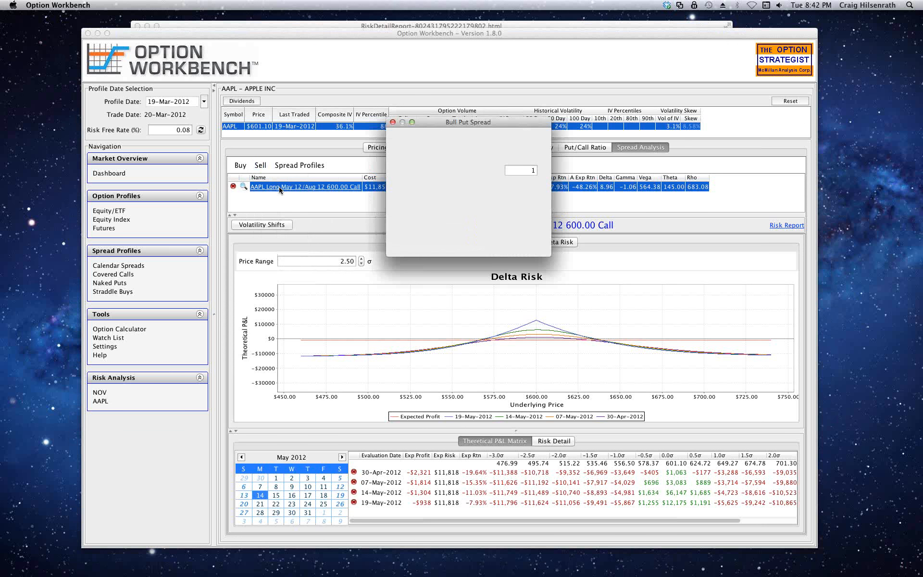
left_click(468, 186)
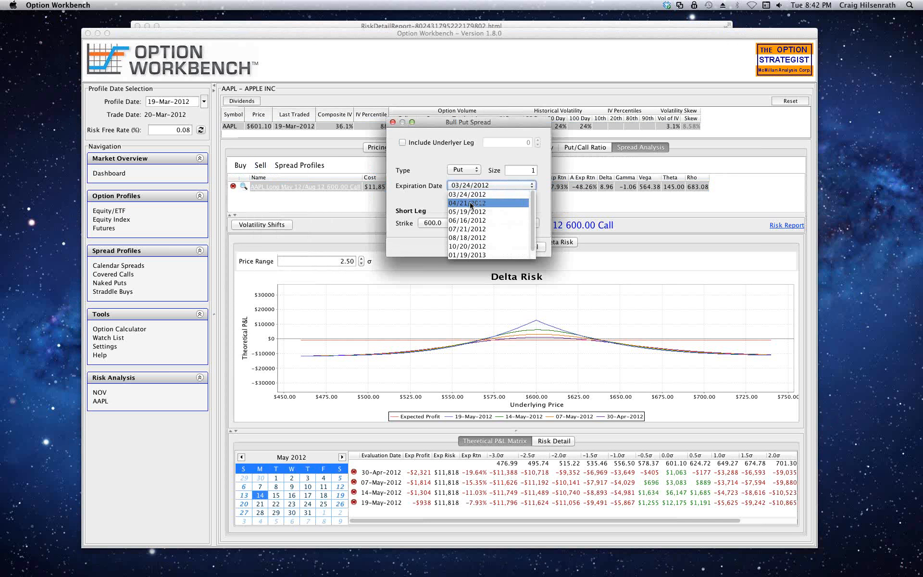
left_click(469, 203)
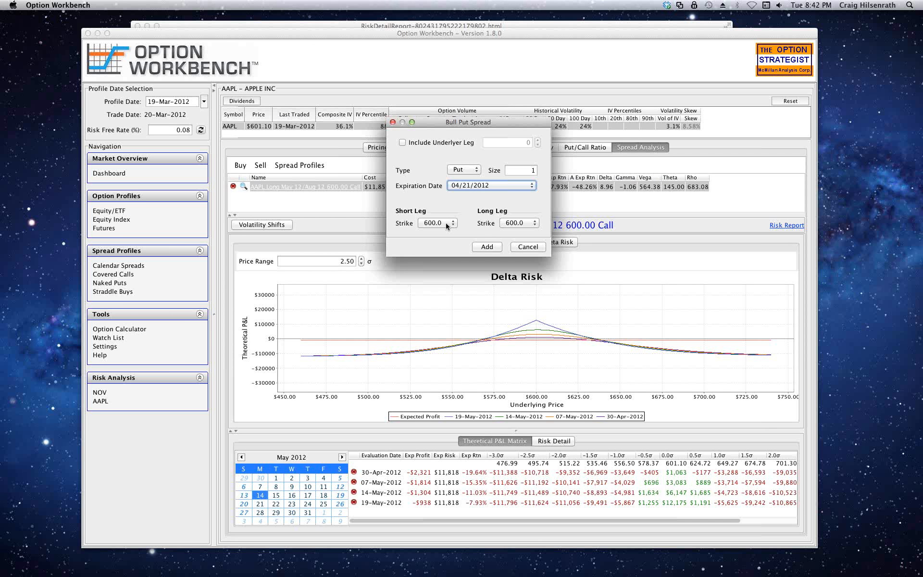
left_click(446, 223)
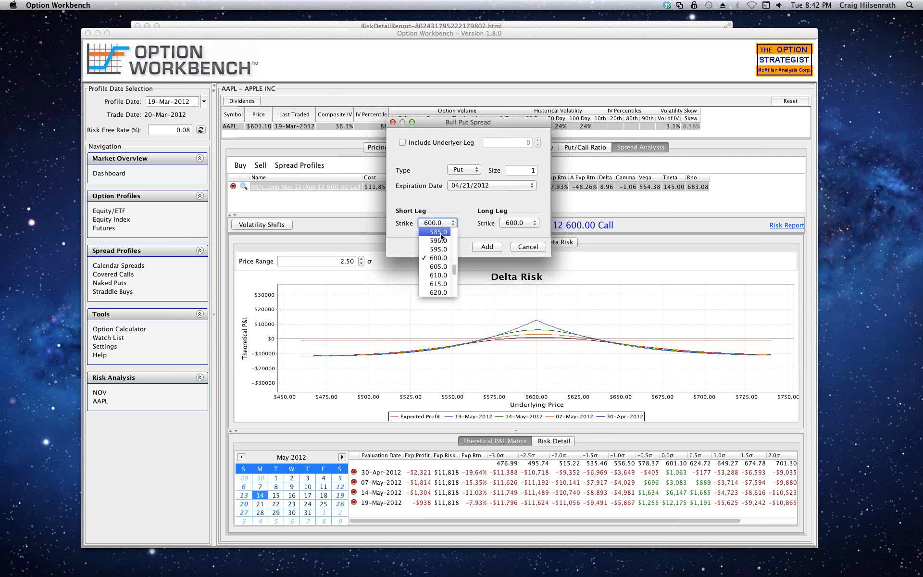
scroll(441, 235, "up", 1)
left_click(441, 233)
- Set the bull put spread's long strike to 570 and size to 10, add it, and enlarge the spread list
left_click(509, 223)
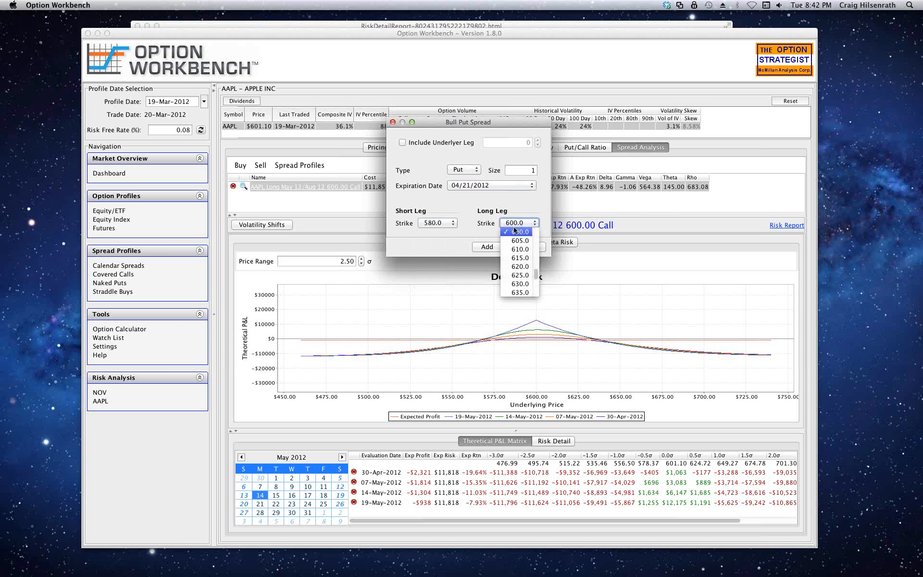
scroll(521, 240, "up", 4)
left_click(521, 241)
left_click(527, 173)
type("10")
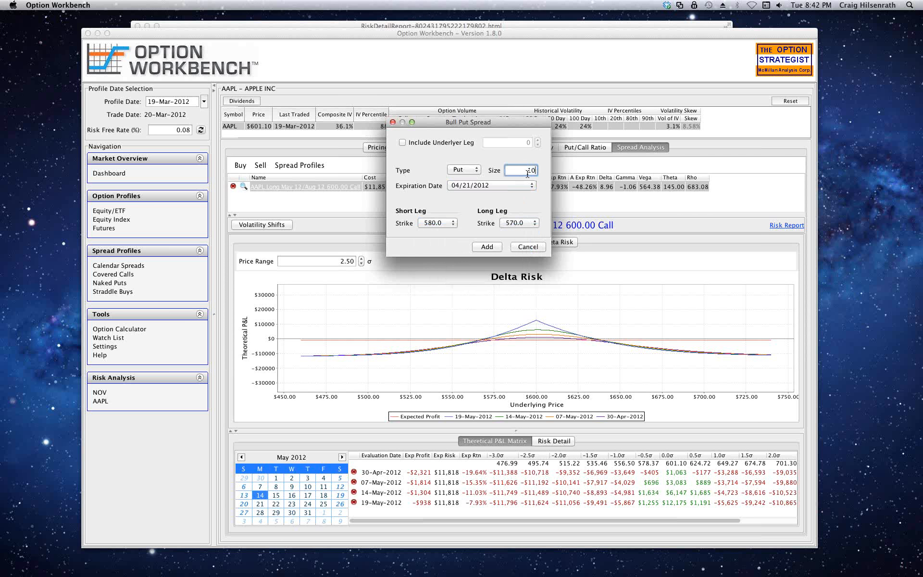
left_click(487, 247)
left_click(488, 249)
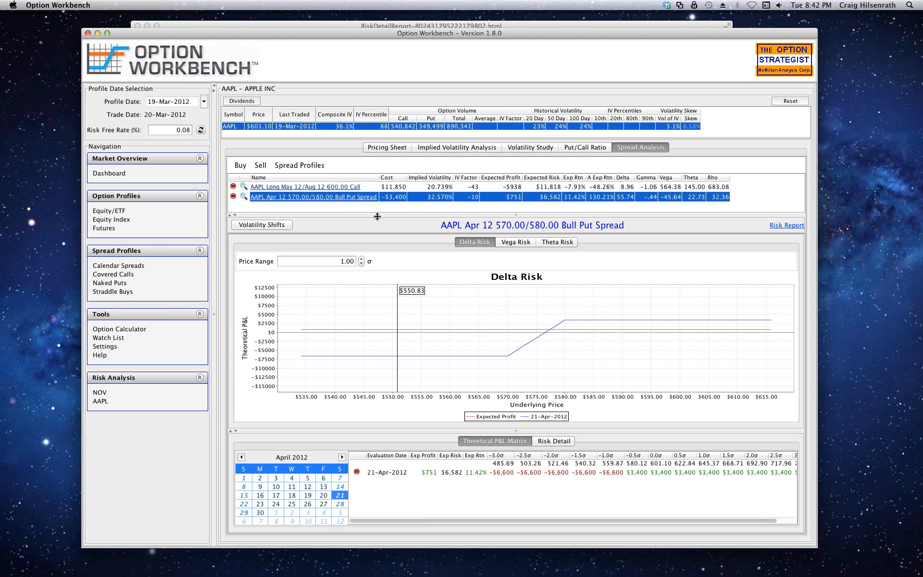
left_click_drag(377, 217, 377, 225)
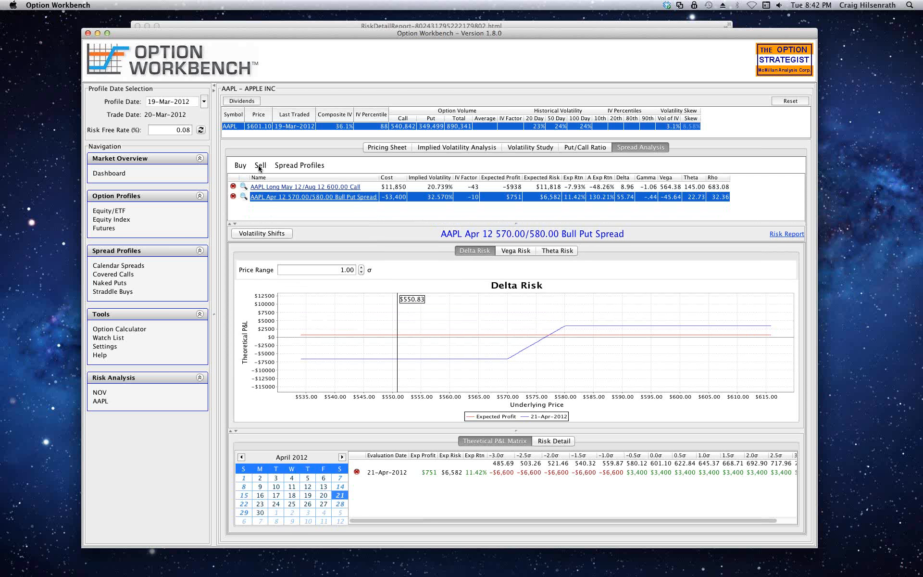
- Start a custom sold spread for AAPL, and widen and reposition its window
left_click(260, 166)
mouse_move(271, 169)
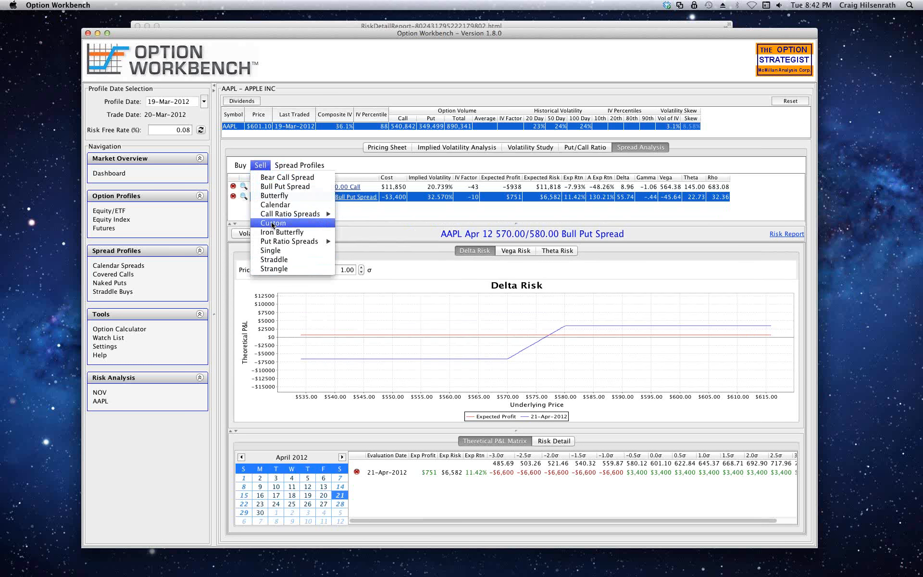
left_click(272, 224)
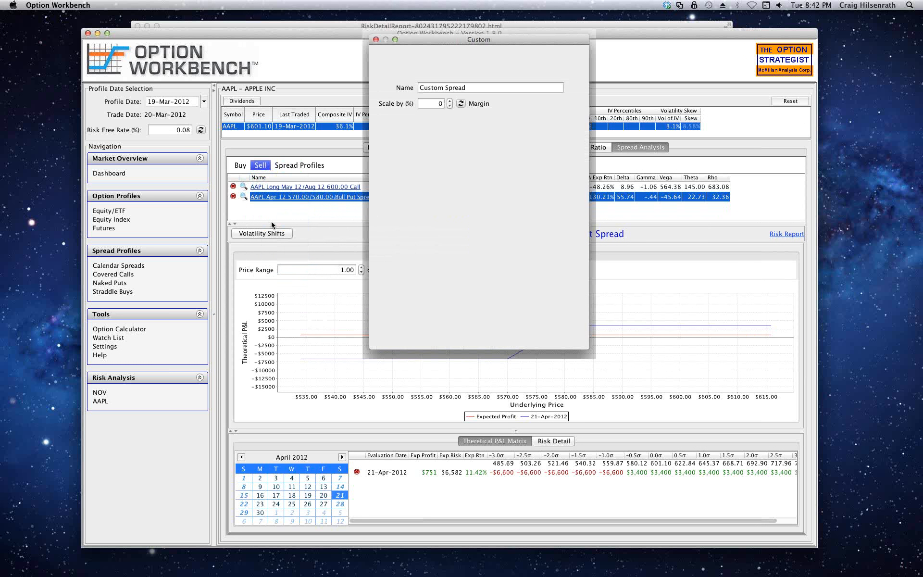
left_click_drag(589, 350, 761, 264)
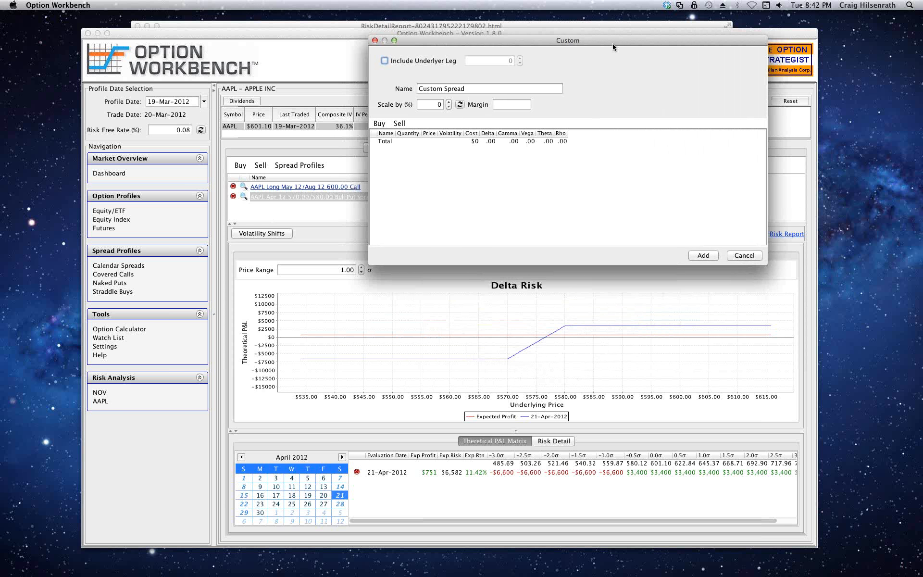
left_click_drag(613, 43, 537, 128)
- Begin a sold bull put spread inside the custom spread, with expiration 04/21/2012 and short strike 580
left_click(329, 202)
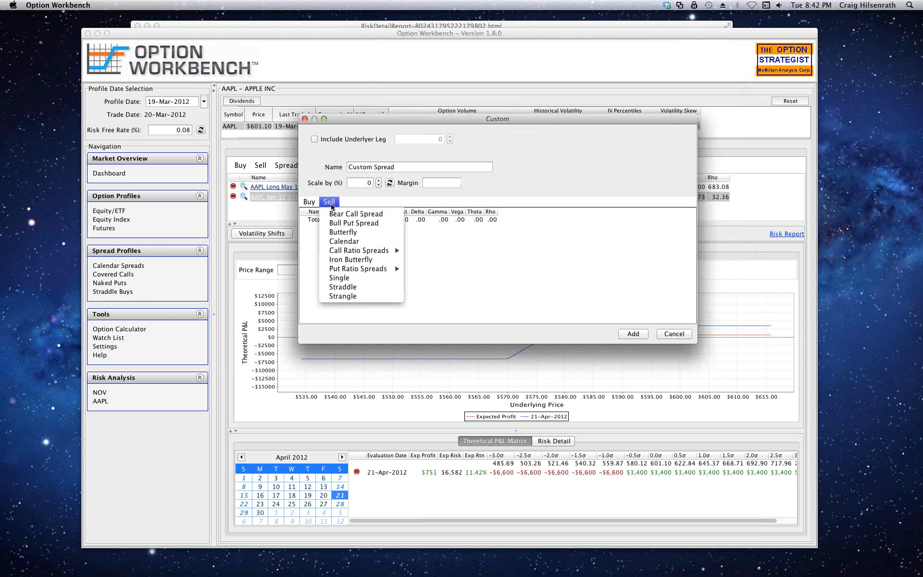
left_click(343, 224)
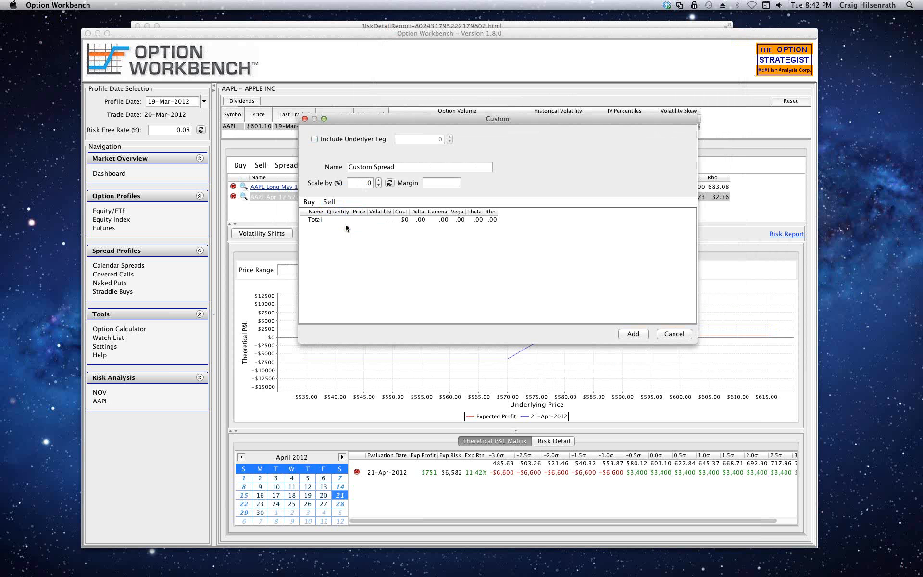
left_click(404, 219)
left_click(404, 235)
left_click(380, 255)
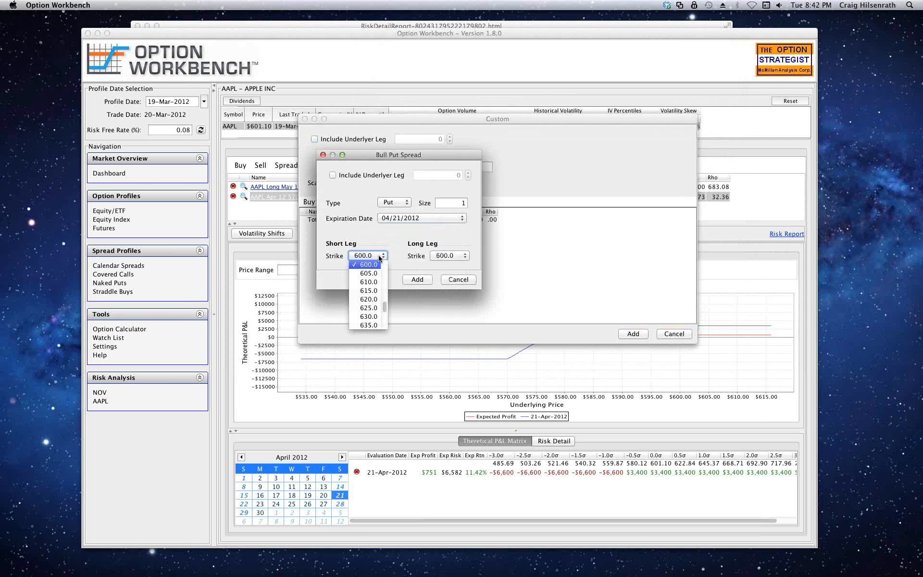
scroll(375, 269, "up", 3)
key("5")
scroll(375, 271, "down", 3)
left_click(368, 325)
- Set the nested bull put spread's long strike to 570 and size to 10, and add it to the custom spread
left_click(449, 255)
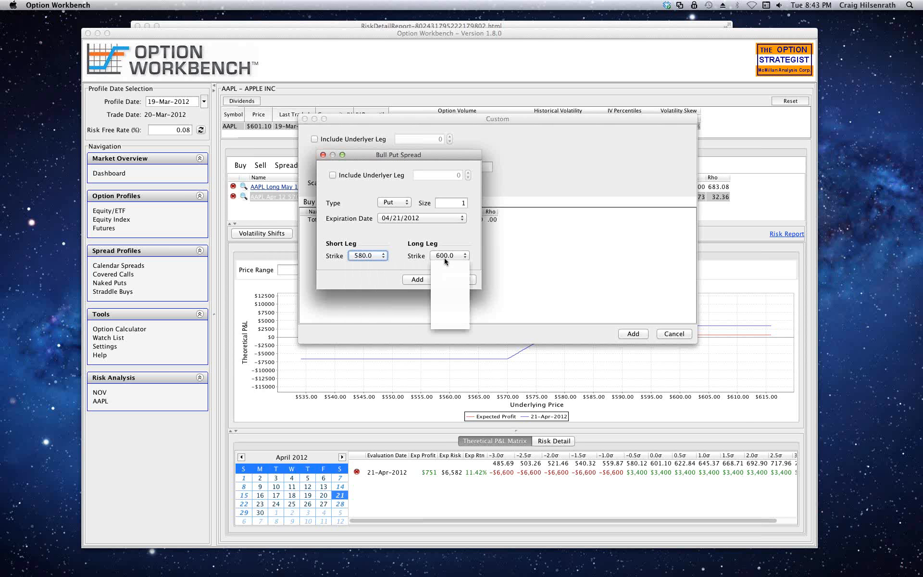
scroll(450, 272, "up", 2)
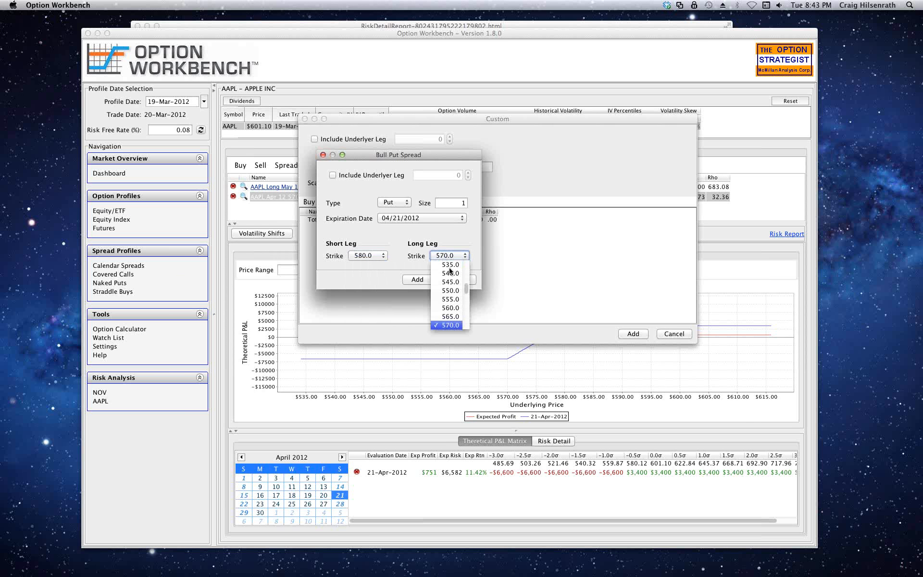
left_click(450, 265)
left_click(463, 203)
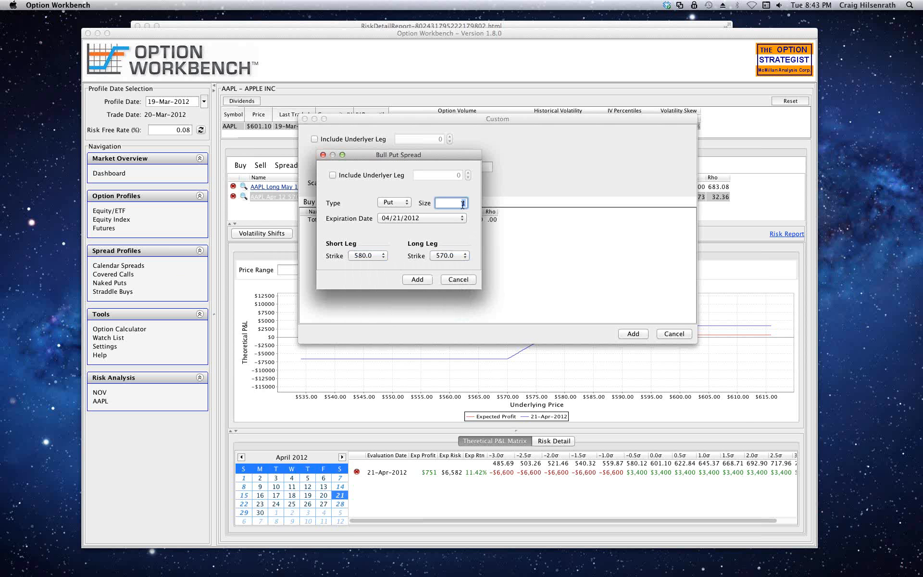
left_click(422, 283)
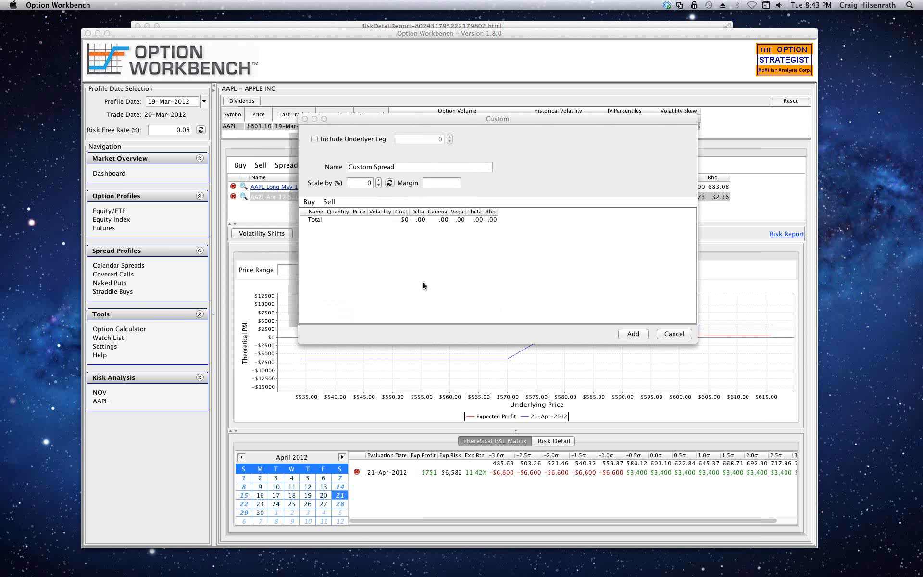
- Begin a sold bear call spread inside the custom spread, with short strike 620 and long strike 630
left_click(329, 202)
left_click(346, 219)
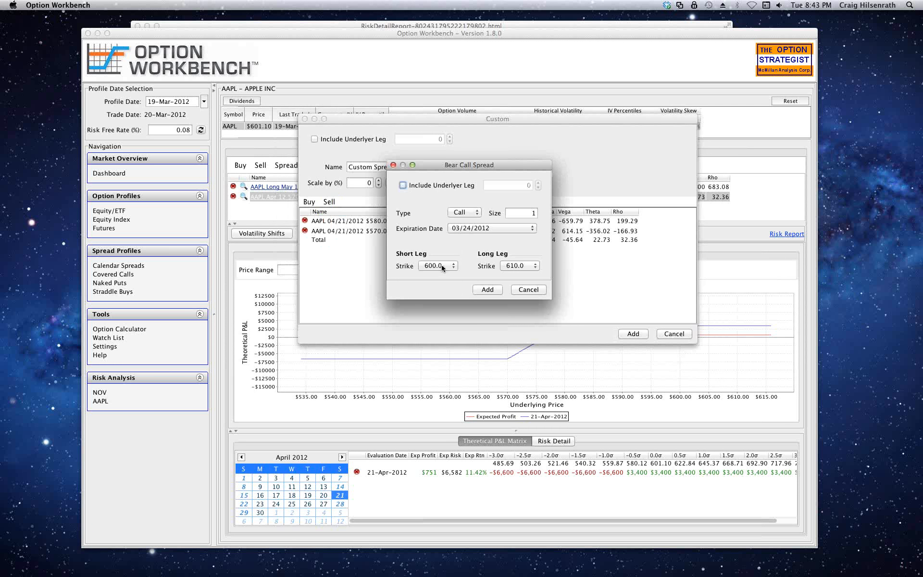
left_click(442, 268)
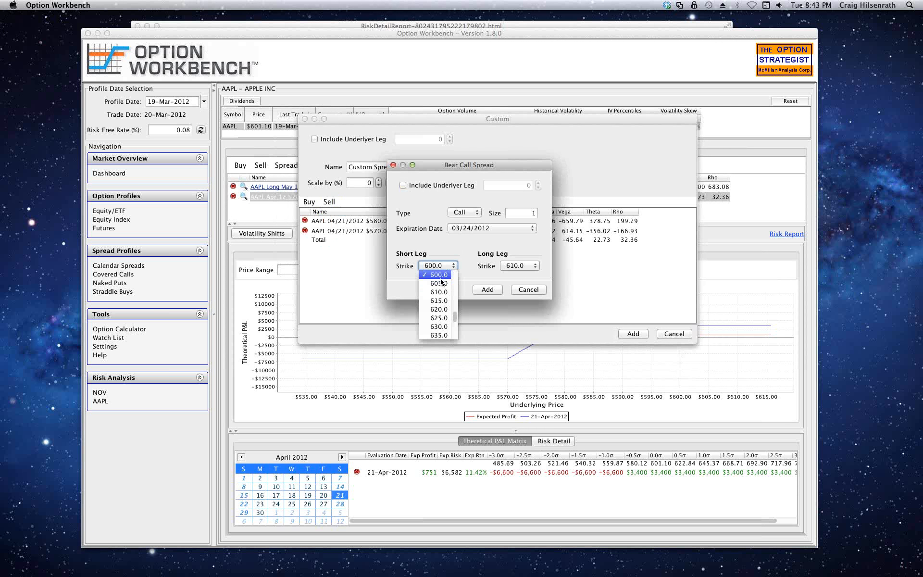
left_click(525, 269)
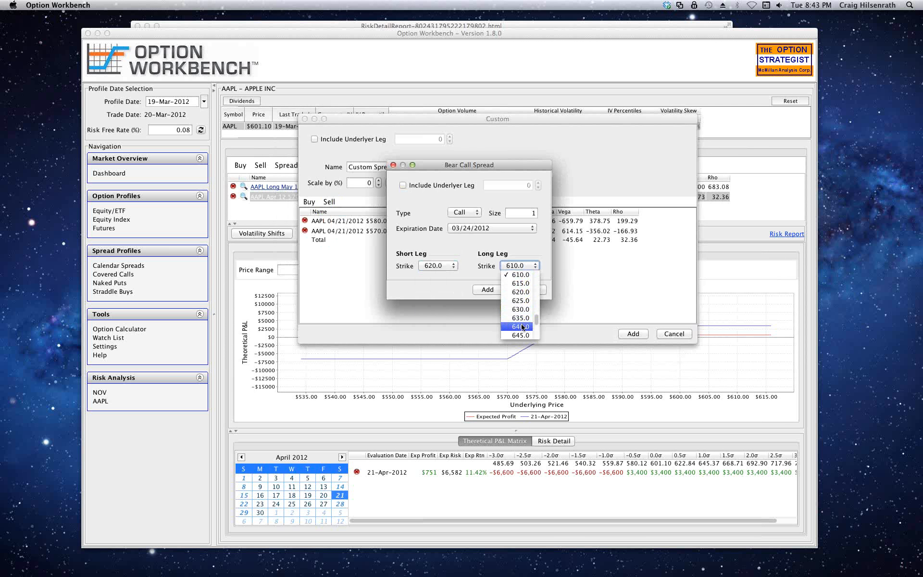
left_click(520, 310)
- Give the bear call spread size 10 and expiration 04/21/2012, add it, and add the completed custom spread to the analysis
double_click(529, 212)
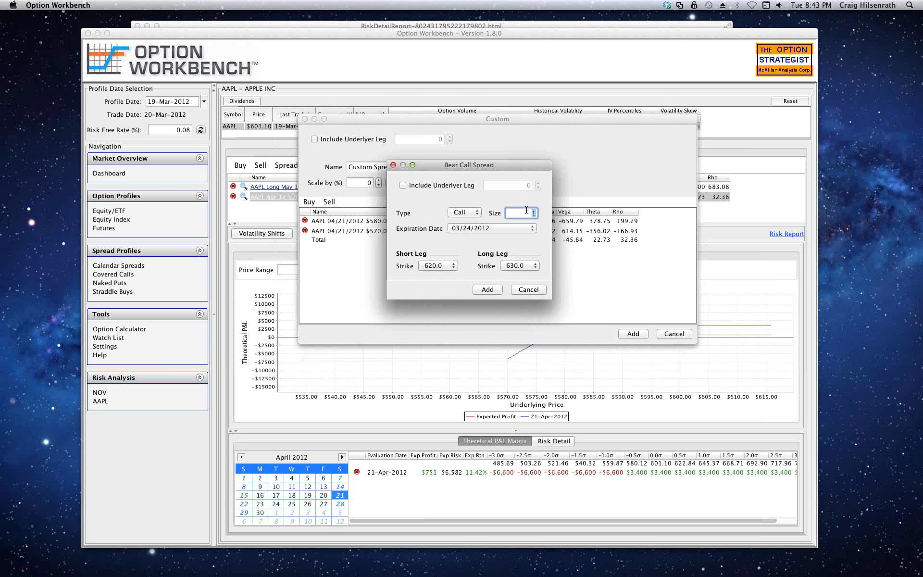
type("10")
left_click(478, 230)
left_click(476, 246)
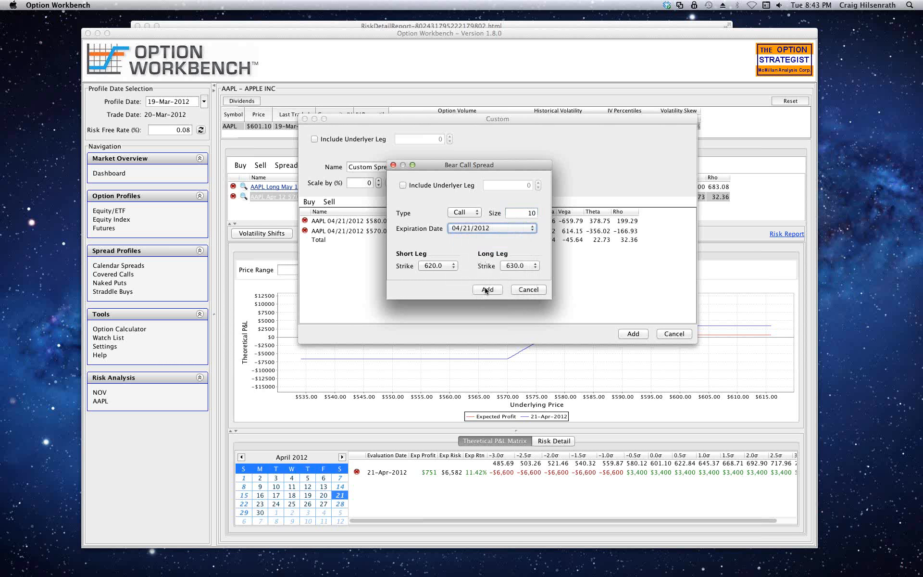
left_click(487, 289)
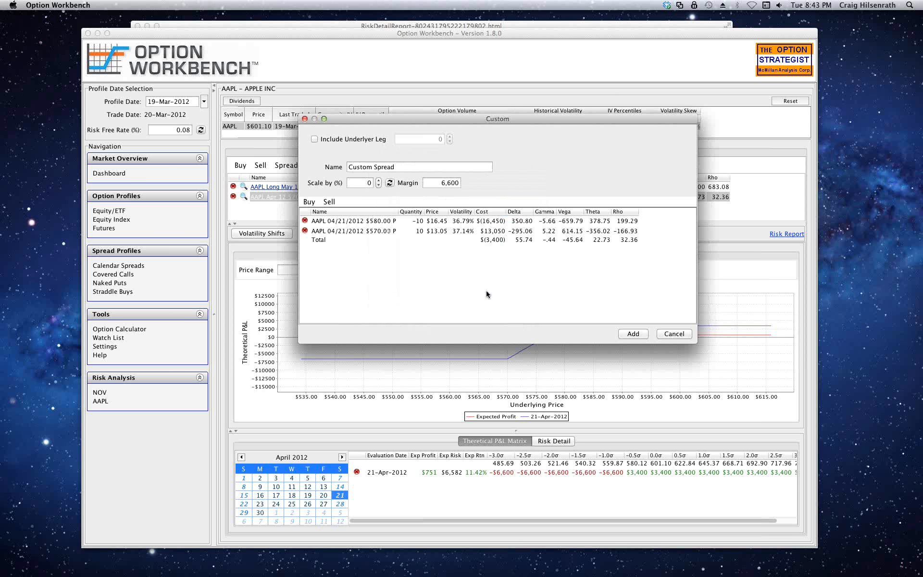
left_click(634, 339)
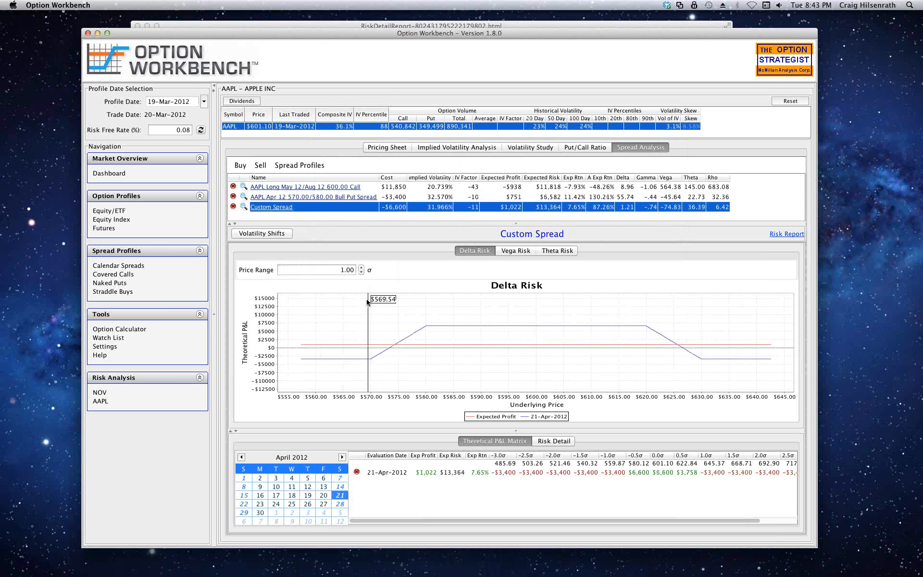
- Open the custom spread's details and rename it AAPL Iron Condor
left_click(244, 206)
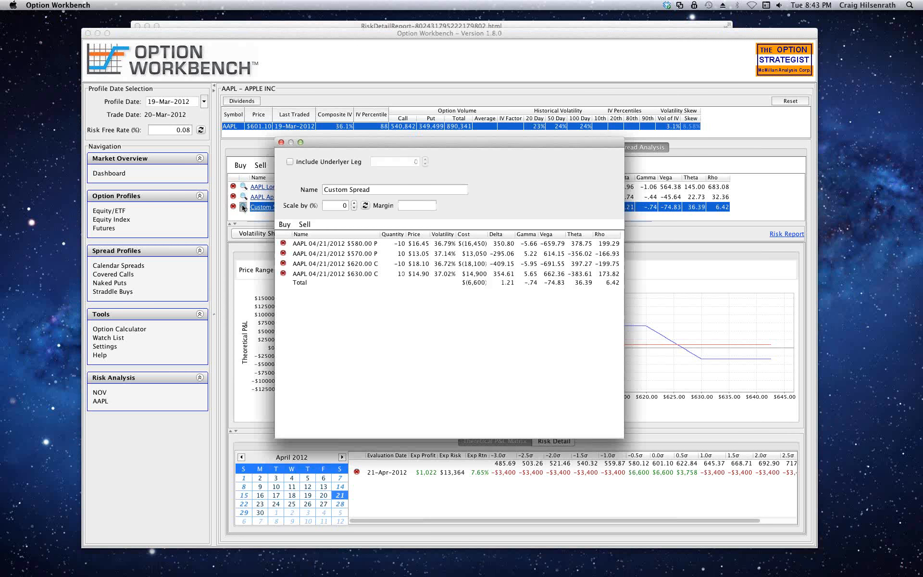
left_click_drag(340, 144, 339, 143)
type("AAPL ")
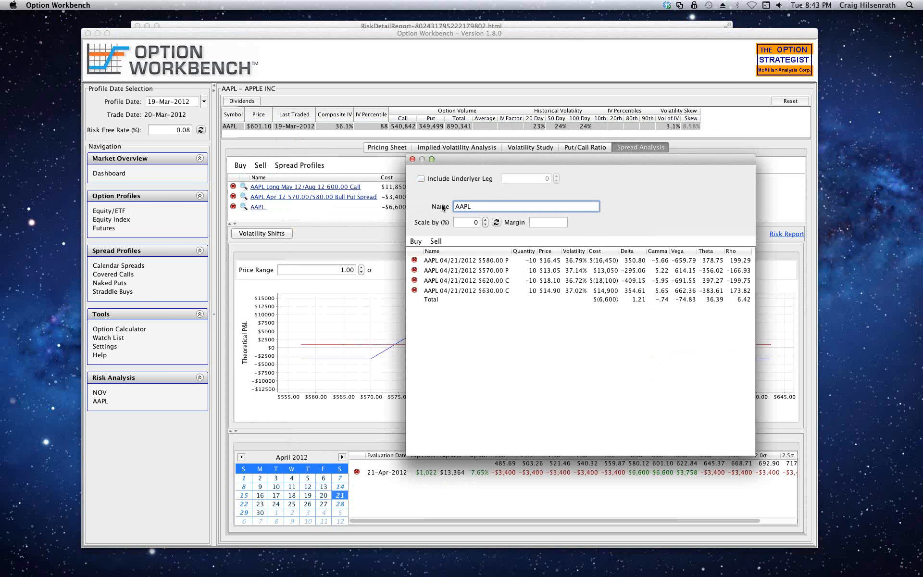
type("Iron Condor")
left_click(412, 159)
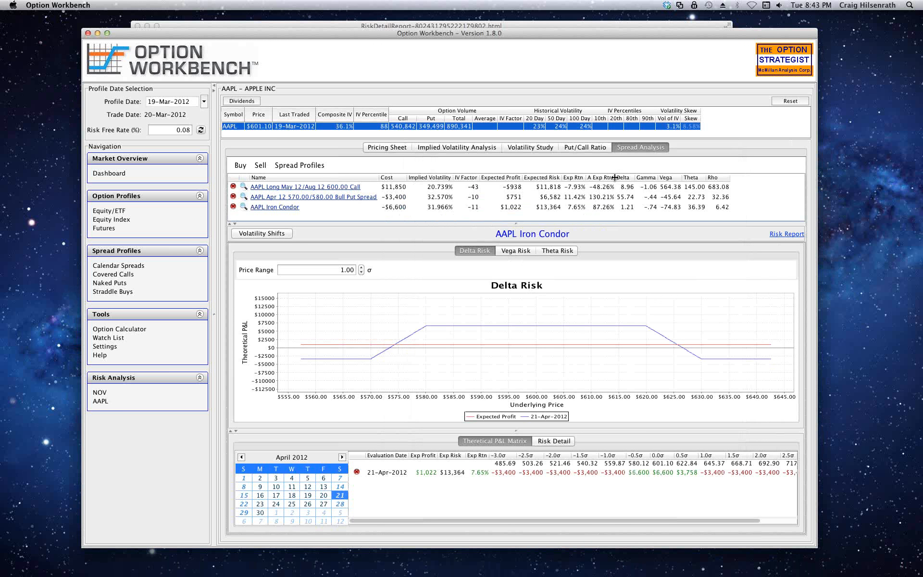
- Widen the A Exp Rtn column and sort the AAPL spreads by it in descending order
left_click_drag(615, 177, 624, 177)
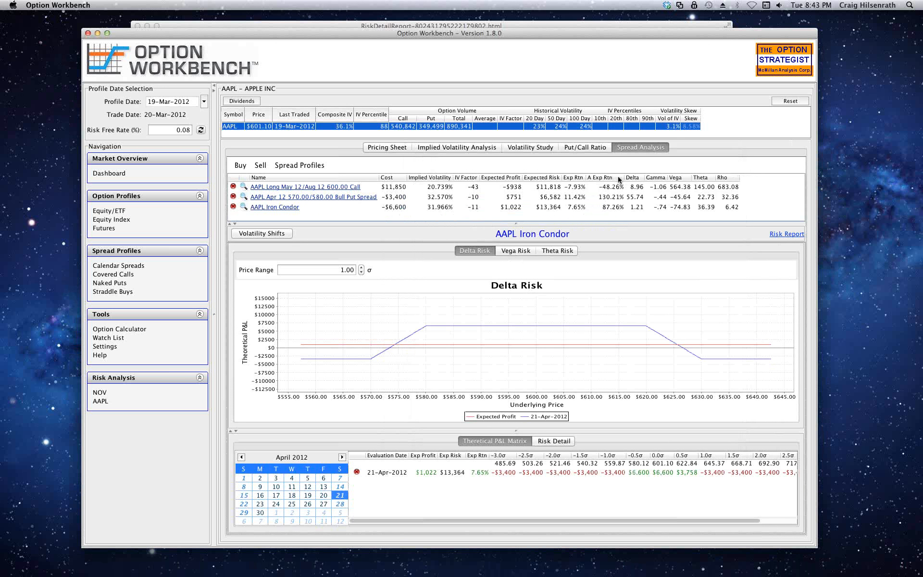
left_click(617, 177)
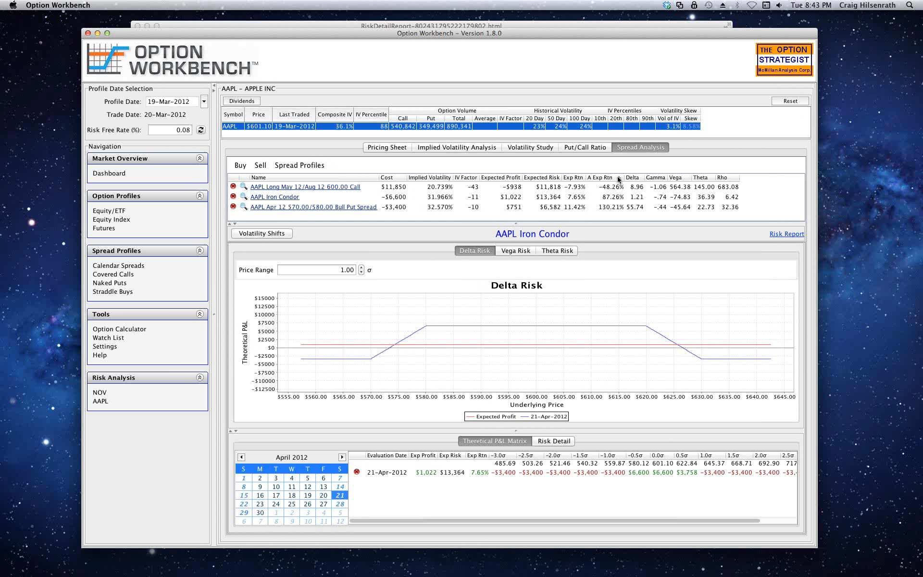
left_click(618, 178)
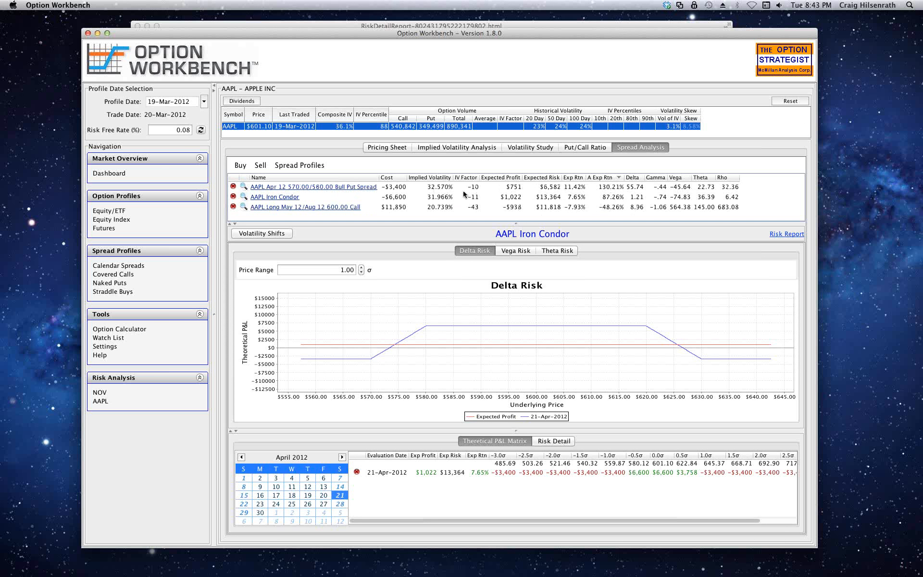
- Display the Delta Risk graph of the AAPL April 570/580 bull put spread for comparison with the iron condor
left_click(347, 191)
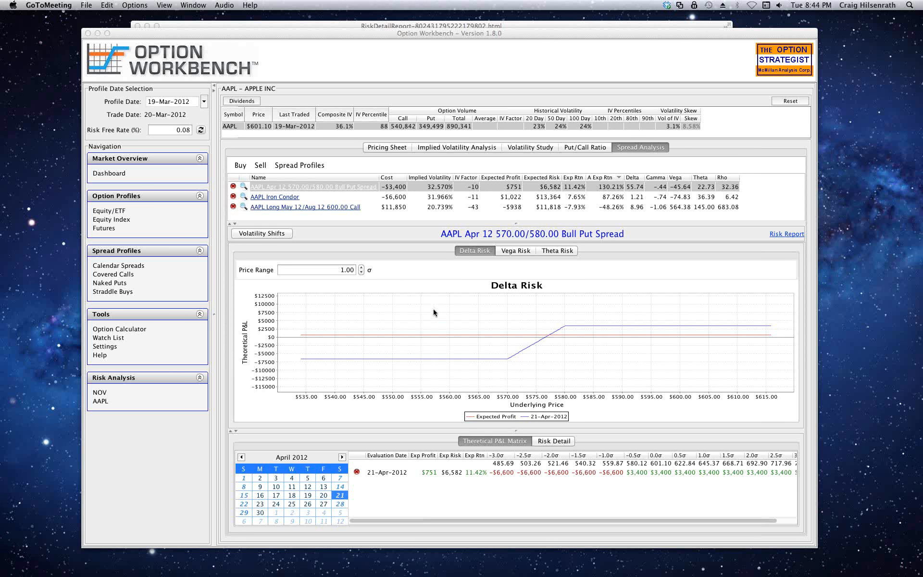
left_click(439, 197)
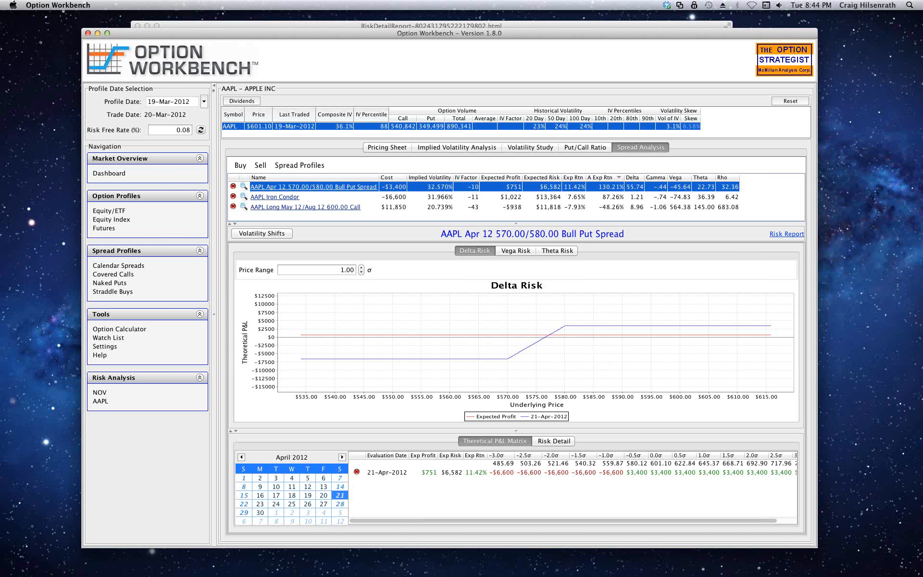
key("super+Tab")
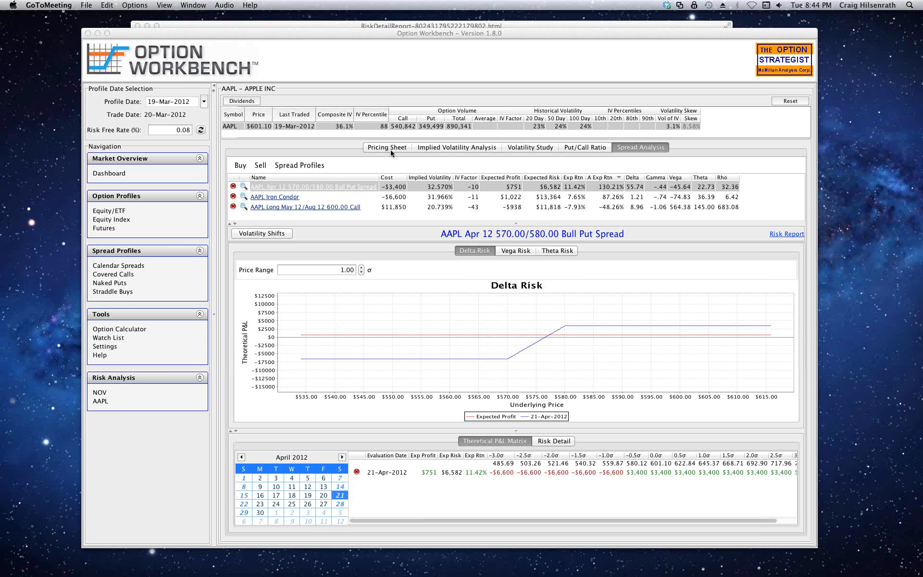
- Add a sold bull put spread of size 10 expiring 03/24/2012, with short strike 580 and long strike 570
left_click(261, 166)
left_click(261, 166)
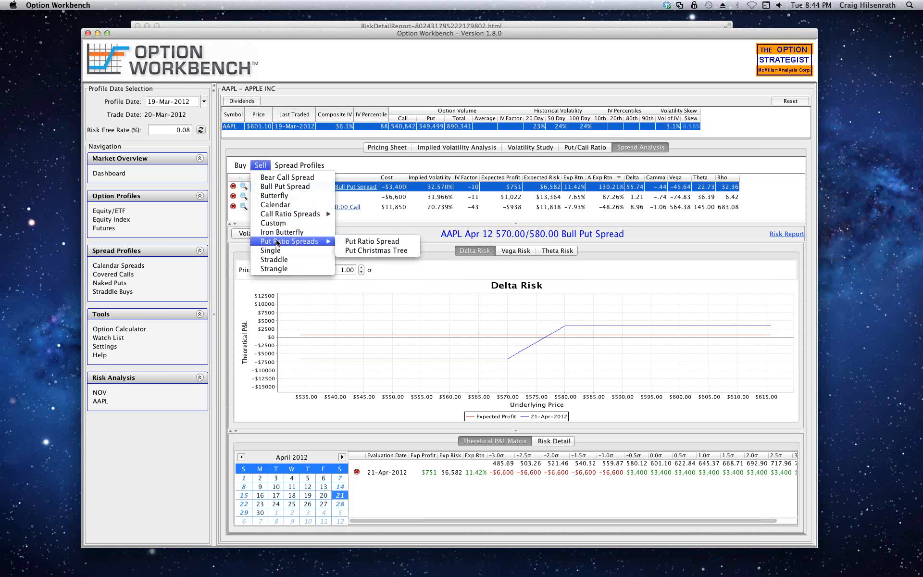
left_click(277, 187)
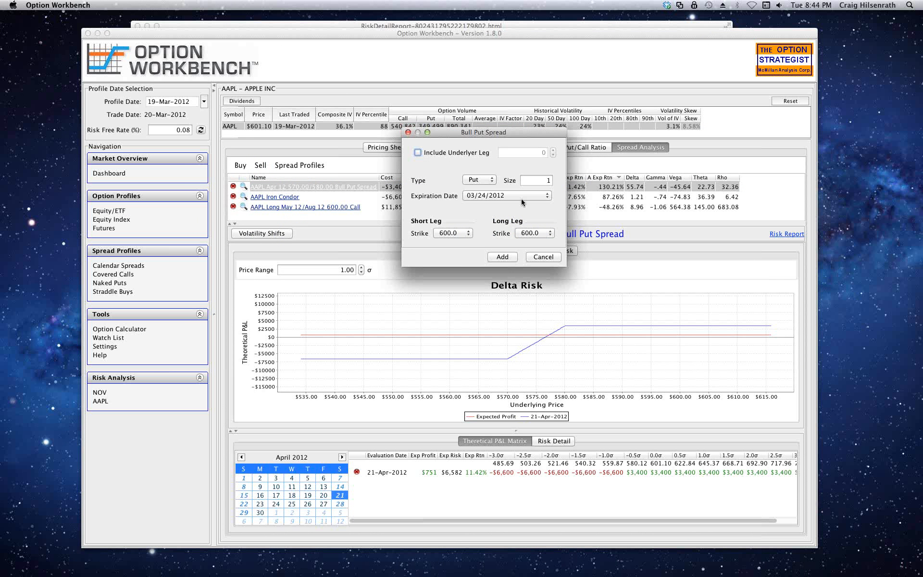
left_click(467, 234)
scroll(466, 239, "up", 2)
left_click(467, 238)
left_click(547, 236)
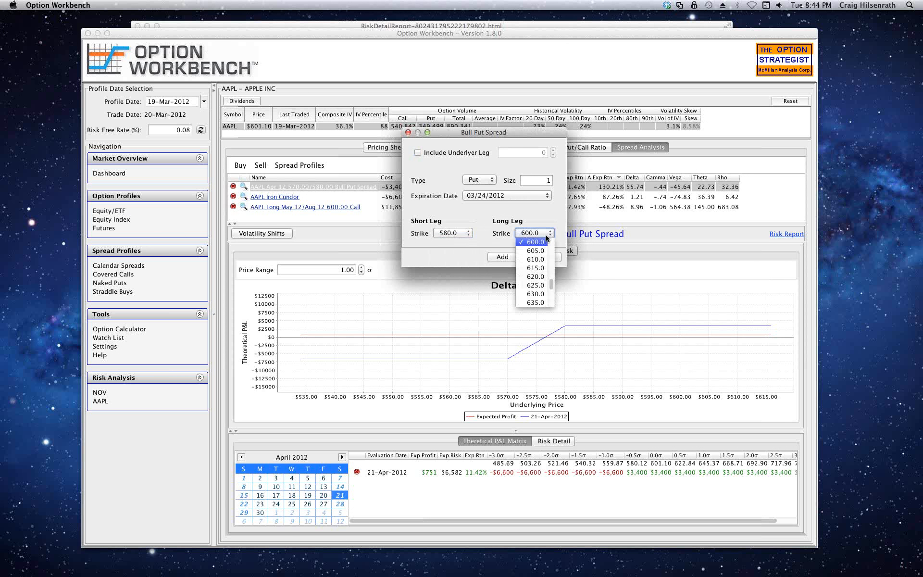
scroll(546, 236, "up", 2)
left_click(547, 238)
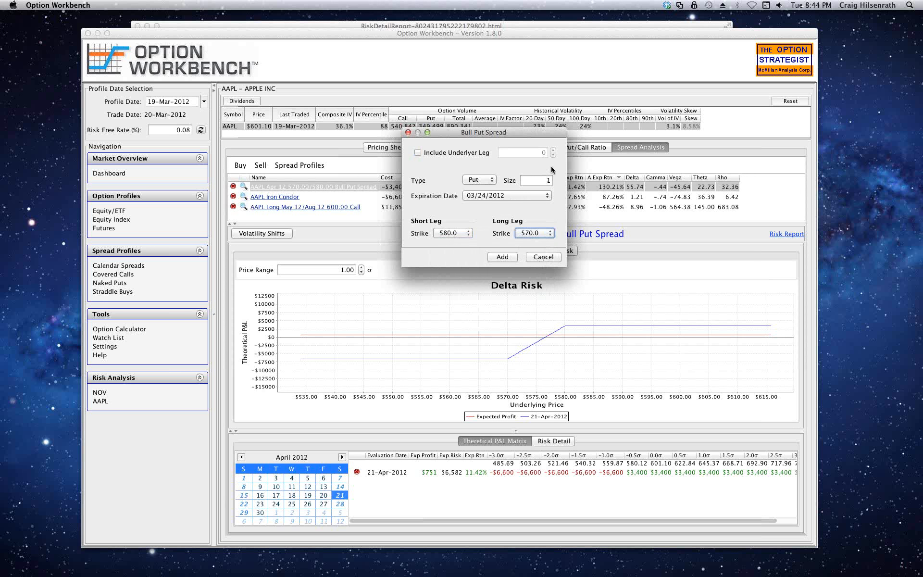
left_click(543, 180)
type("0")
left_click(509, 259)
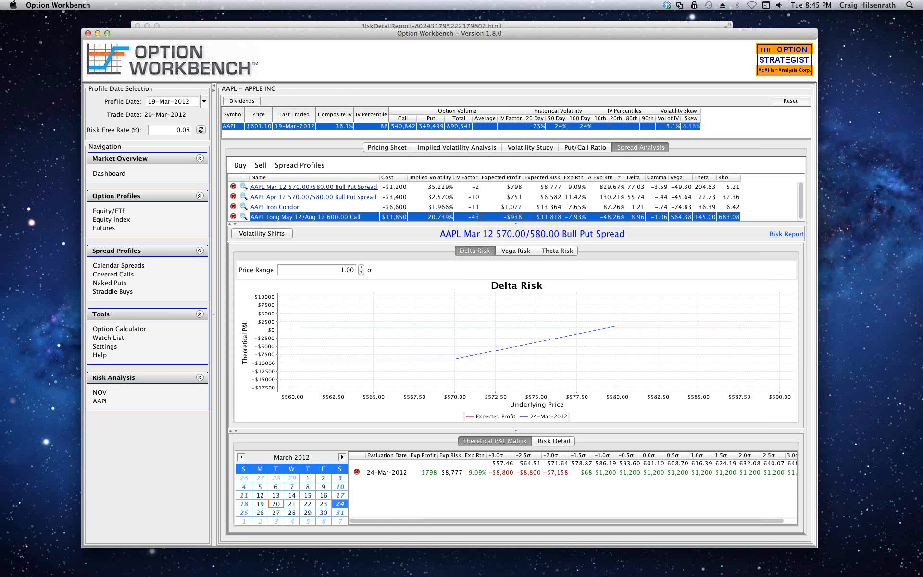
- Switch to the Risk Analysis.key presentation in Keynote to show its Contact Information slide
key("super+Tab")
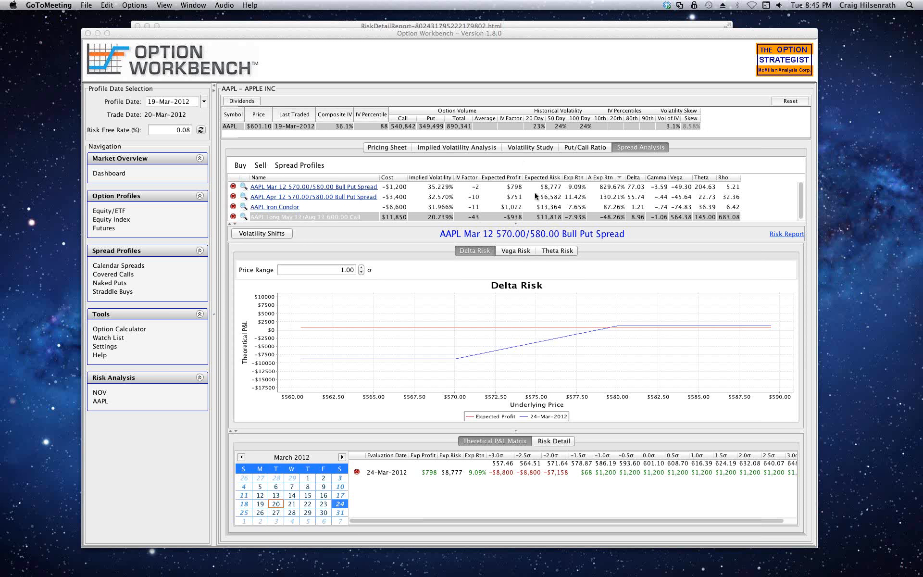
key("super+Tab")
key("super+Tab")
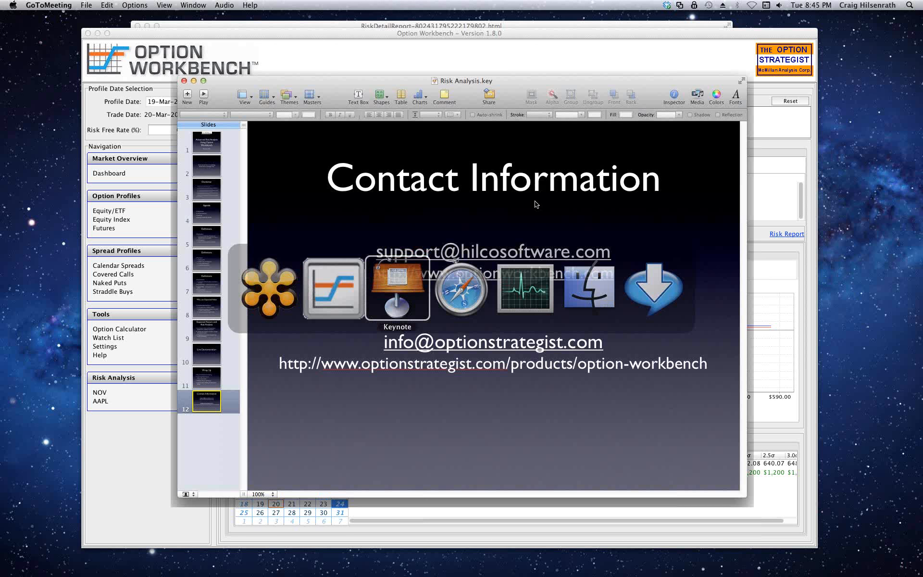
key("super+Tab")
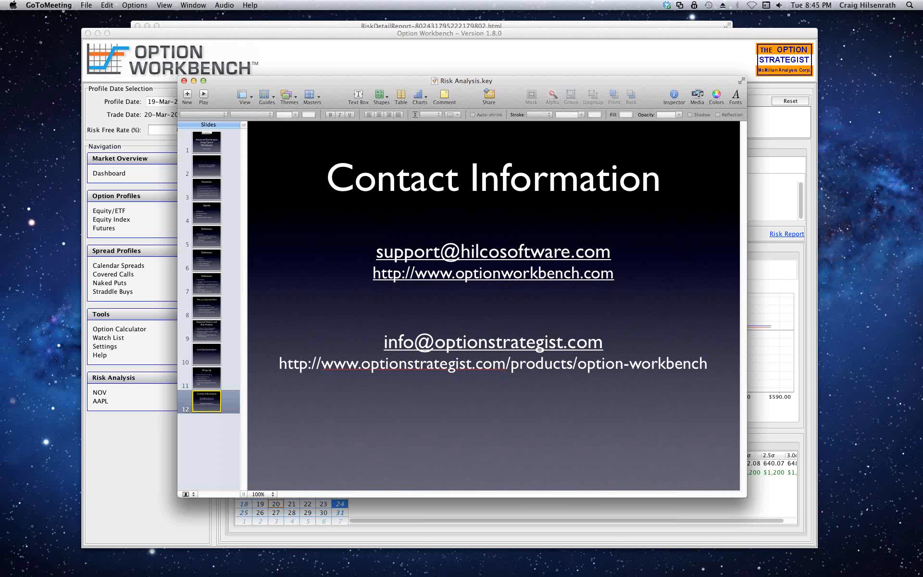